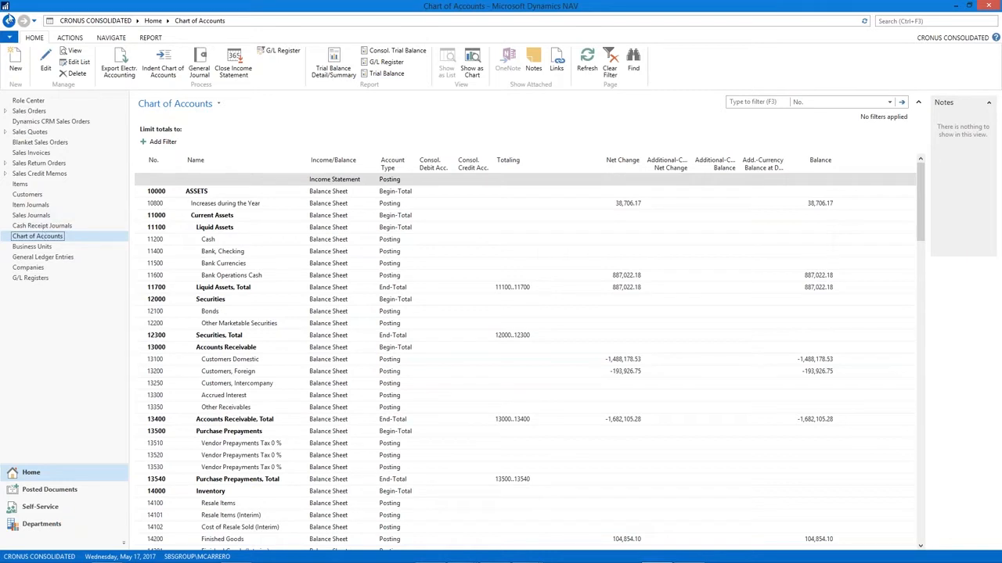
Step: Switch to the company CRONUS USA, Inc. and open its chart of accounts
{"action": "left_click", "coordinate": [11, 39]}
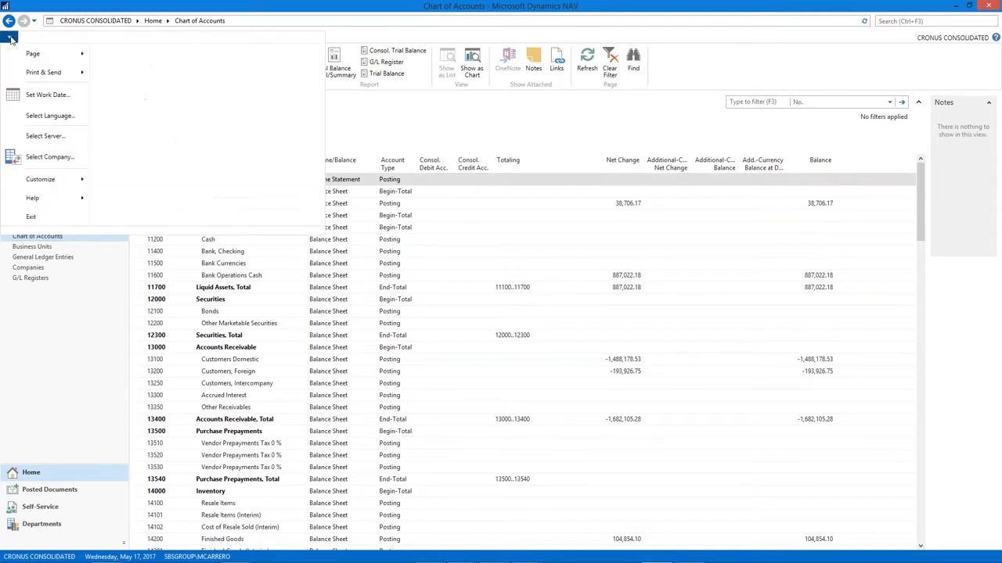
{"action": "left_click", "coordinate": [46, 158]}
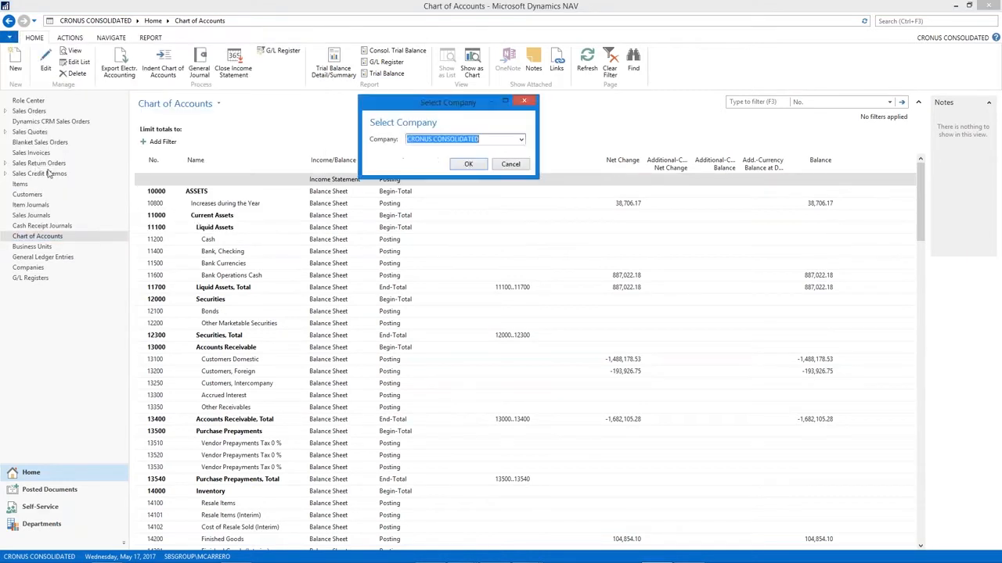
{"action": "left_click", "coordinate": [521, 140]}
{"action": "left_click", "coordinate": [459, 189]}
{"action": "left_click", "coordinate": [467, 165]}
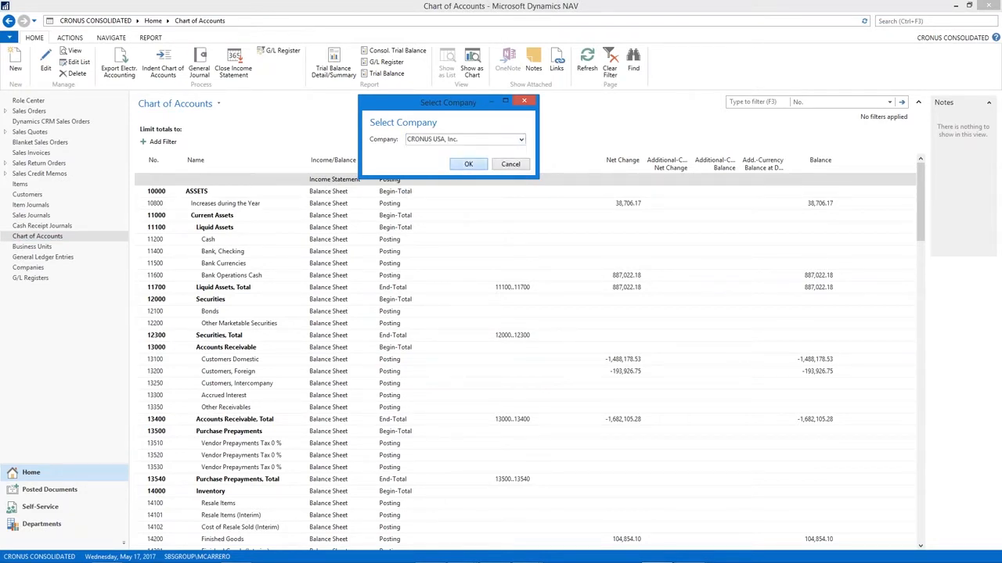
{"action": "left_click", "coordinate": [61, 238]}
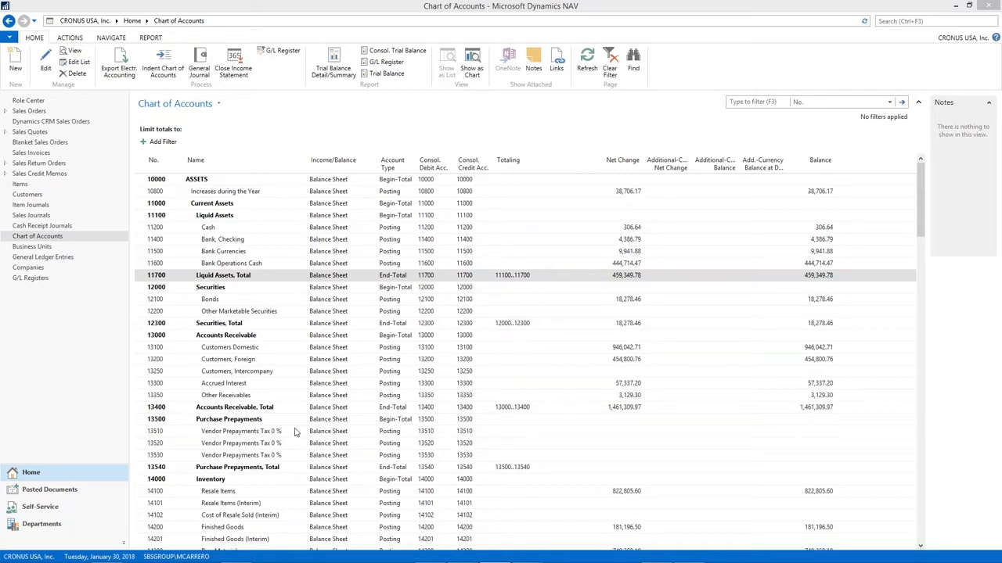
Step: Switch to the company CRONUS CONSOLIDATED and open its list of business units
{"action": "left_click", "coordinate": [11, 37]}
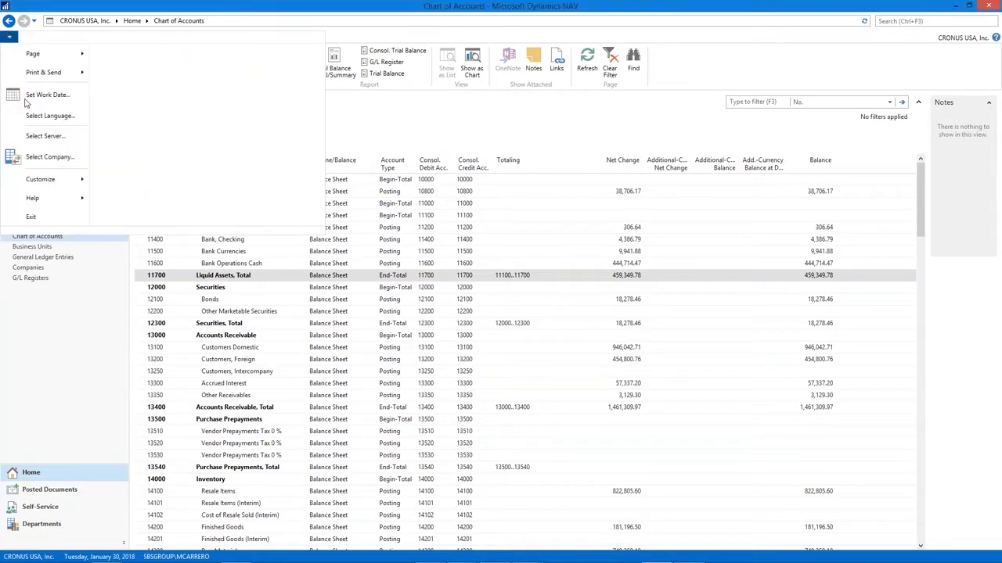
{"action": "left_click", "coordinate": [39, 157]}
{"action": "left_click", "coordinate": [521, 139]}
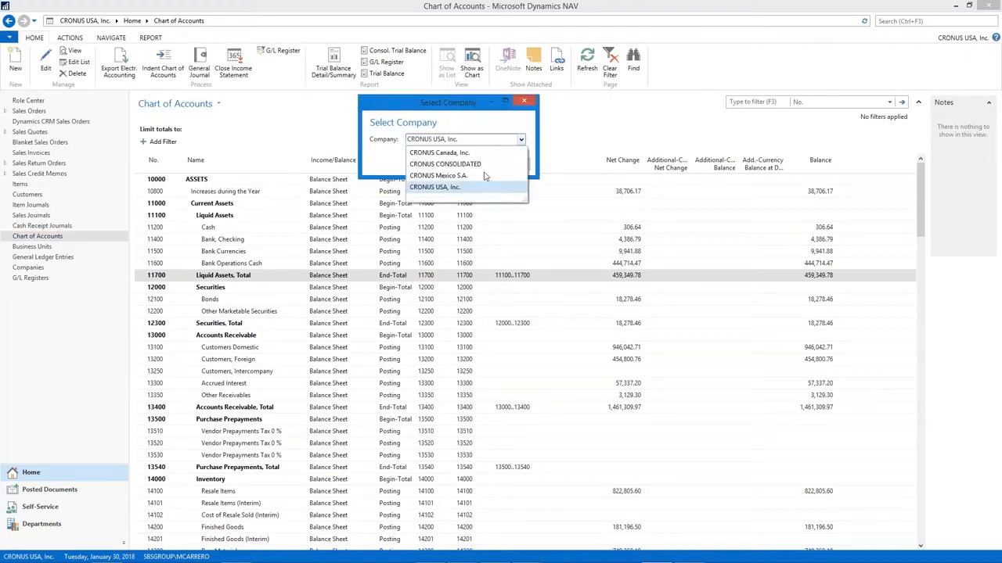
{"action": "left_click", "coordinate": [475, 164]}
{"action": "left_click", "coordinate": [469, 165]}
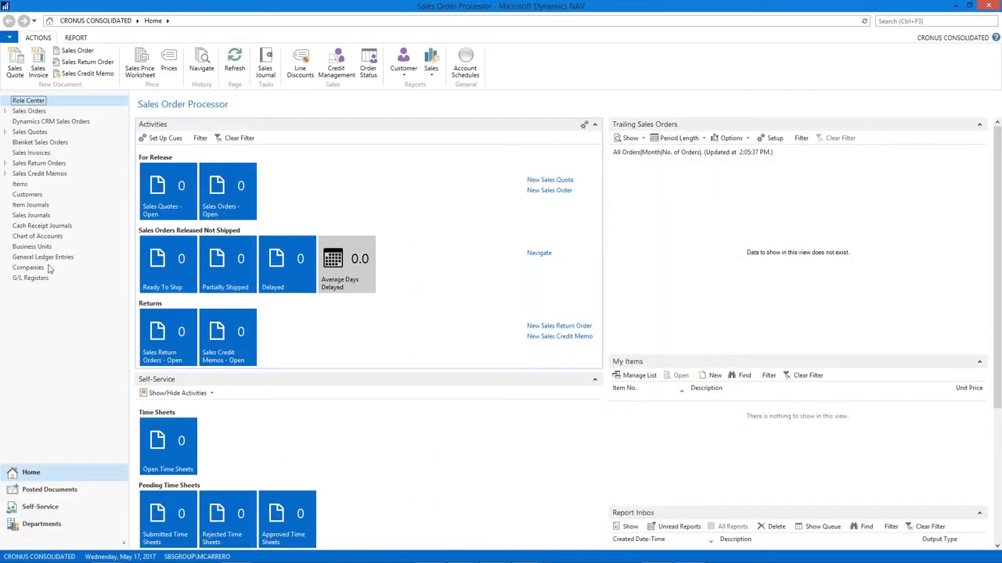
{"action": "left_click", "coordinate": [35, 247]}
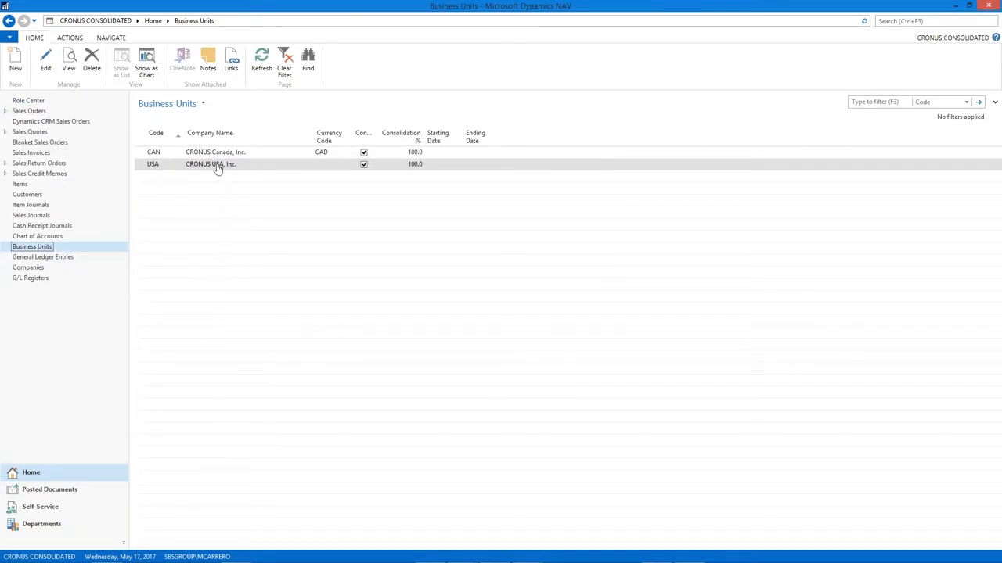
Step: Examine the USA business unit card, including company name, exchange rate table, consolidation percentage, data source and file format options, and close it
{"action": "left_click", "coordinate": [46, 63]}
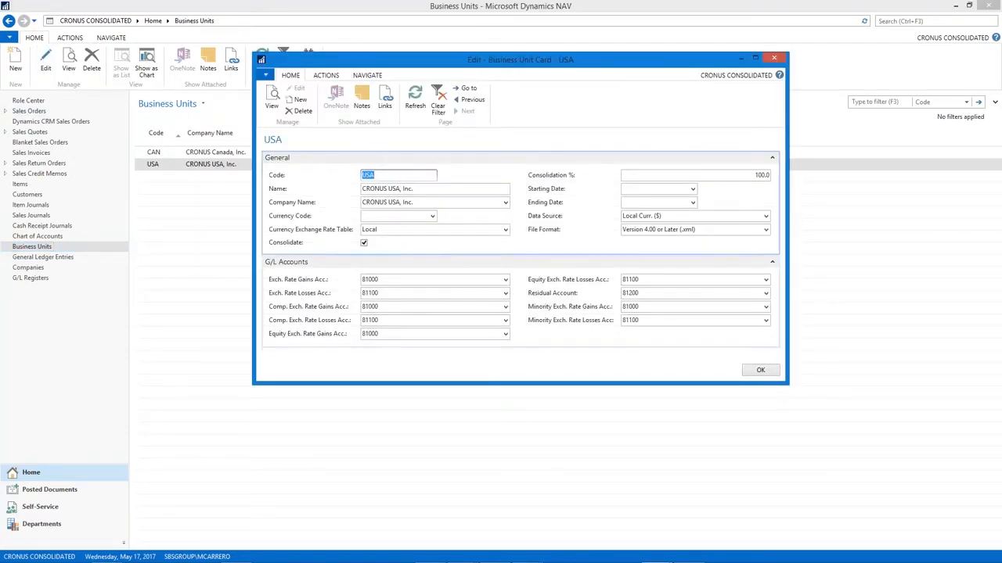
{"action": "left_click", "coordinate": [505, 202]}
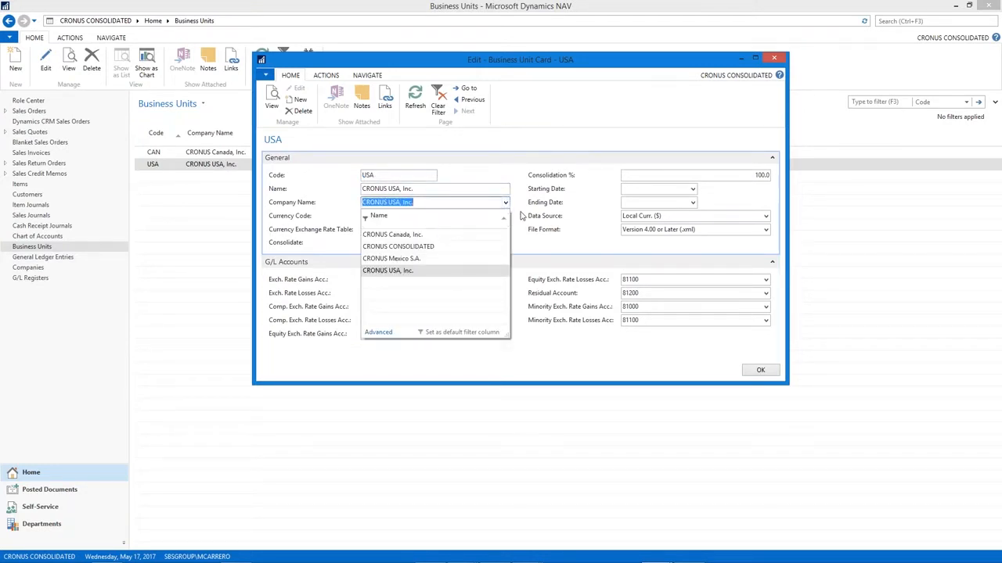
{"action": "key", "text": "Escape"}
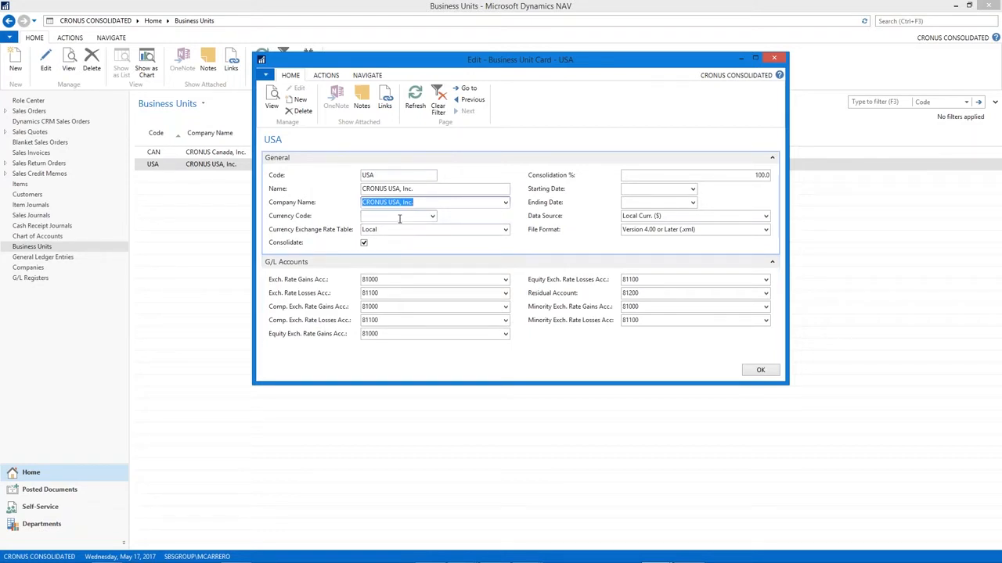
{"action": "left_click", "coordinate": [506, 230]}
{"action": "left_click", "coordinate": [506, 230]}
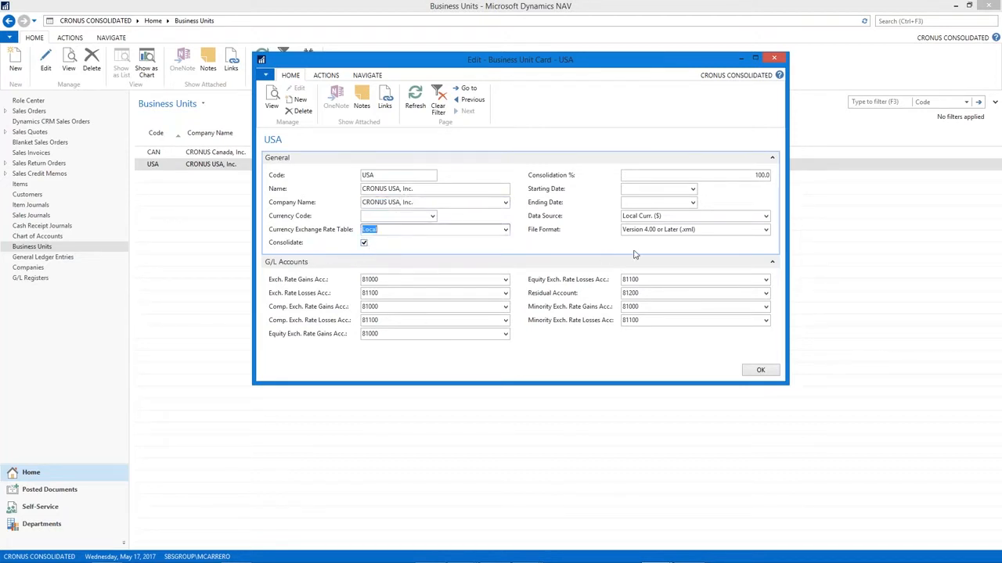
{"action": "left_click", "coordinate": [709, 176]}
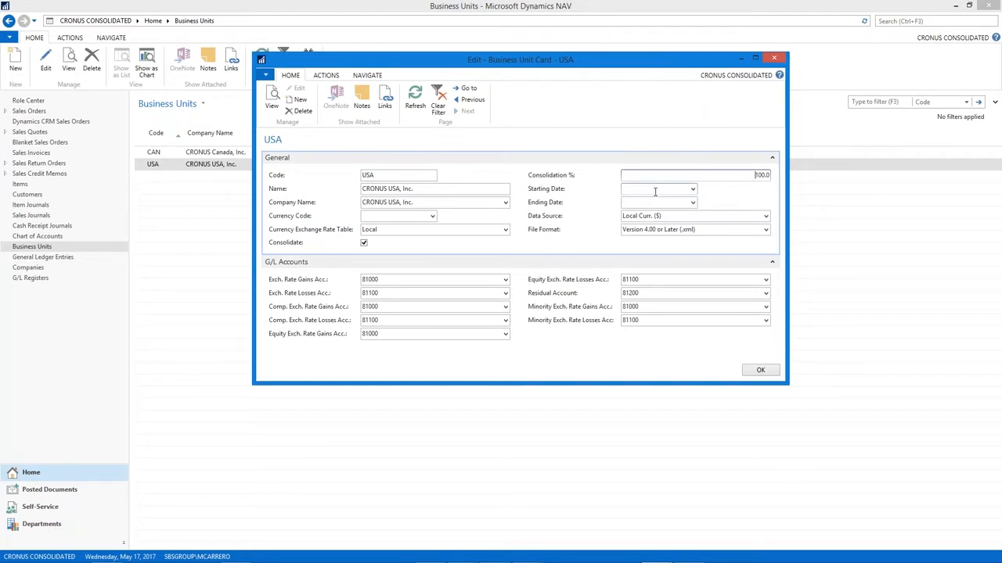
{"action": "left_click", "coordinate": [766, 219]}
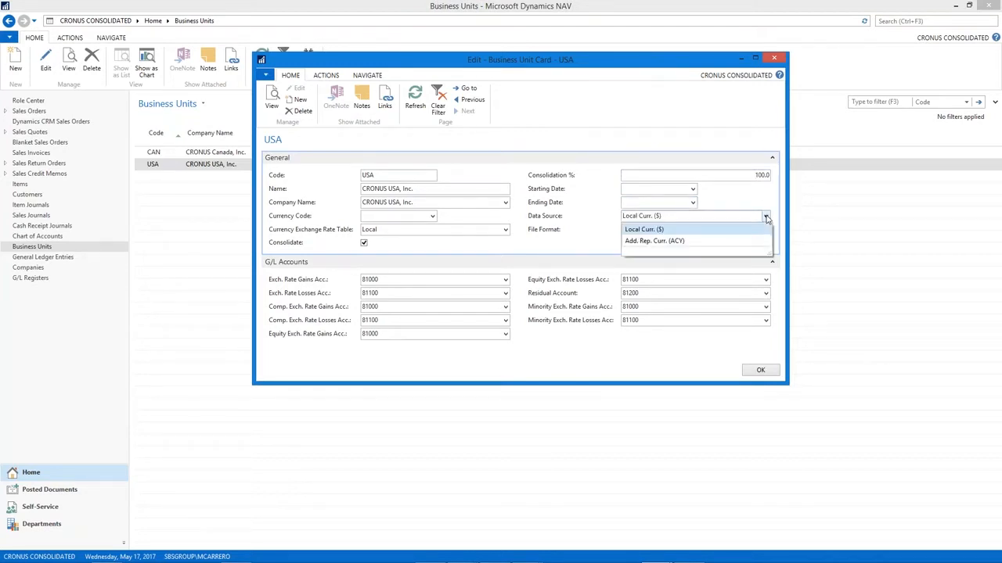
{"action": "left_click", "coordinate": [766, 219]}
{"action": "left_click", "coordinate": [766, 232]}
{"action": "left_click", "coordinate": [767, 232]}
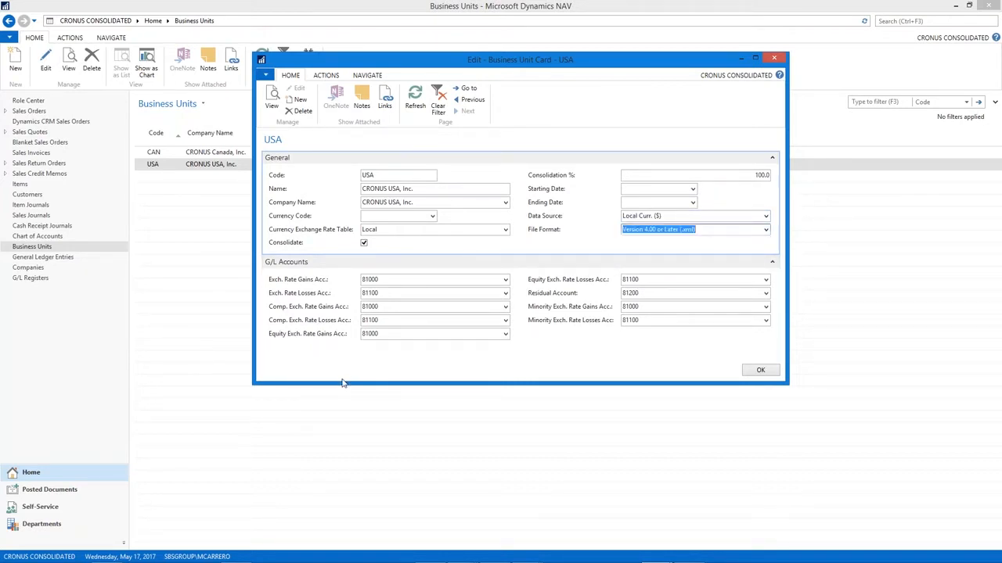
{"action": "left_click", "coordinate": [759, 371]}
Step: Examine the CAN business unit's card settings and close the card
{"action": "left_click", "coordinate": [201, 153]}
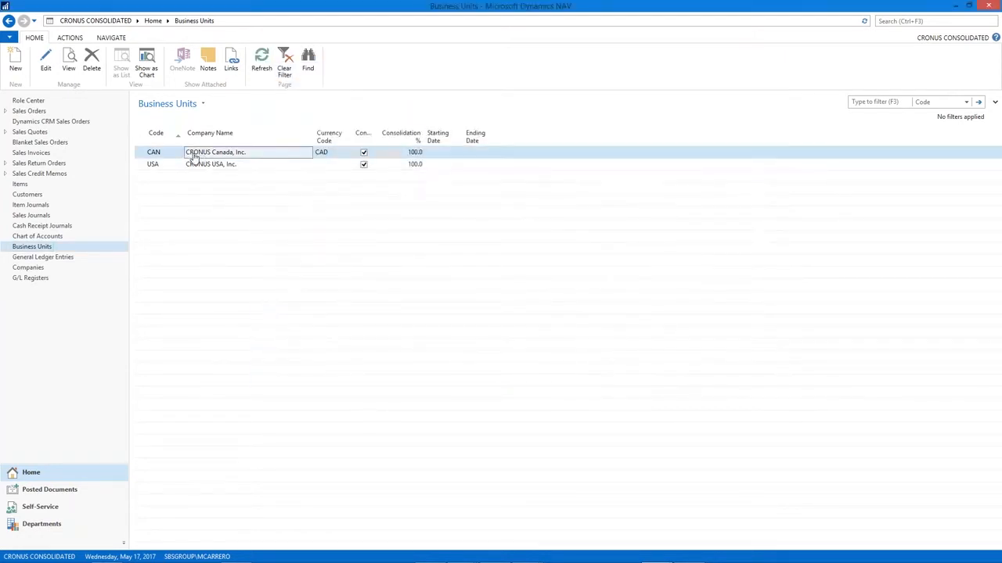
{"action": "left_click", "coordinate": [44, 62]}
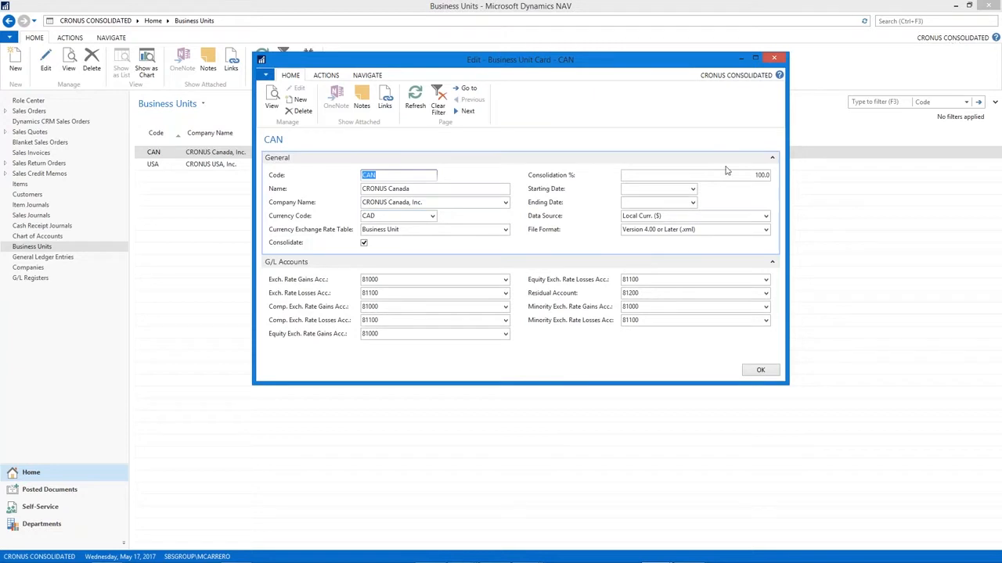
{"action": "left_click", "coordinate": [761, 371]}
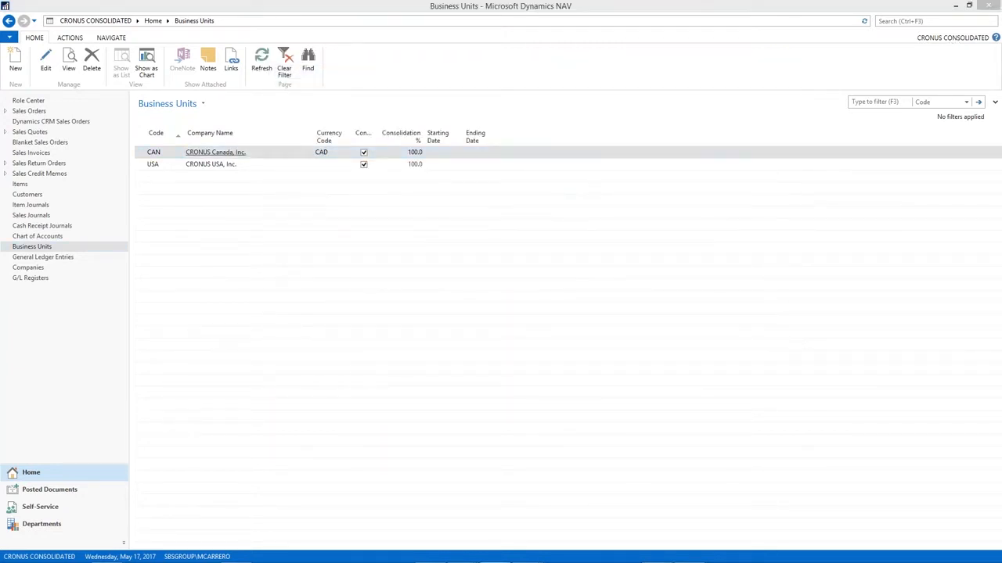
Step: Preview the Consolidation - Test Database report for all business units, look through its pages, and close the preview
{"action": "left_click", "coordinate": [70, 38]}
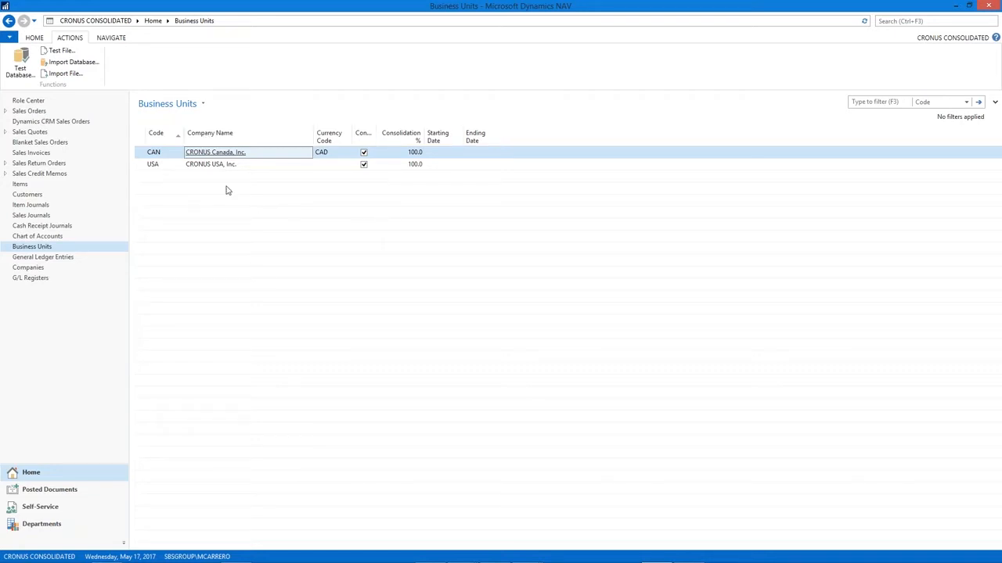
{"action": "left_click", "coordinate": [21, 69]}
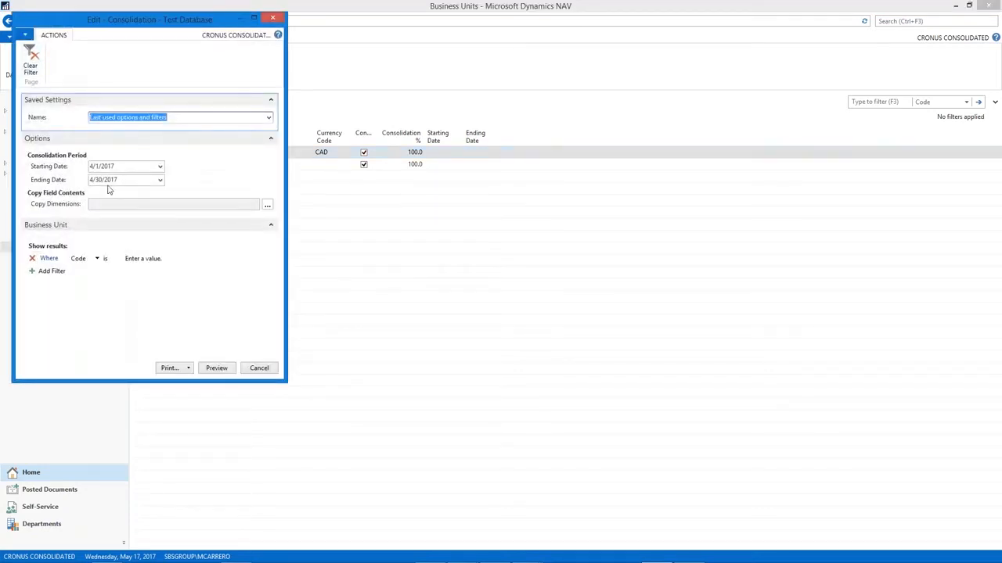
{"action": "left_click", "coordinate": [216, 368]}
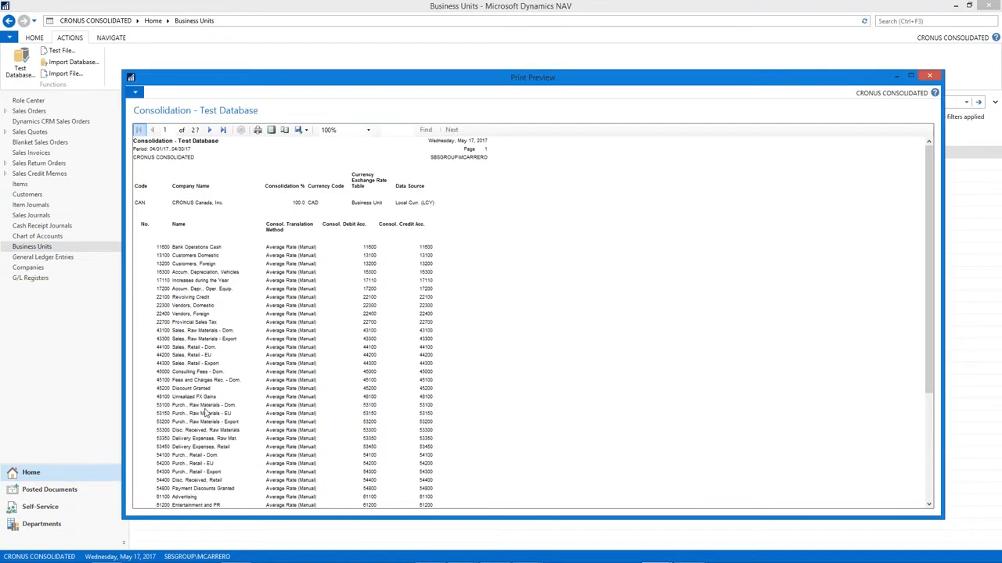
{"action": "scroll", "coordinate": [210, 418], "scroll_direction": "down", "scroll_amount": 6}
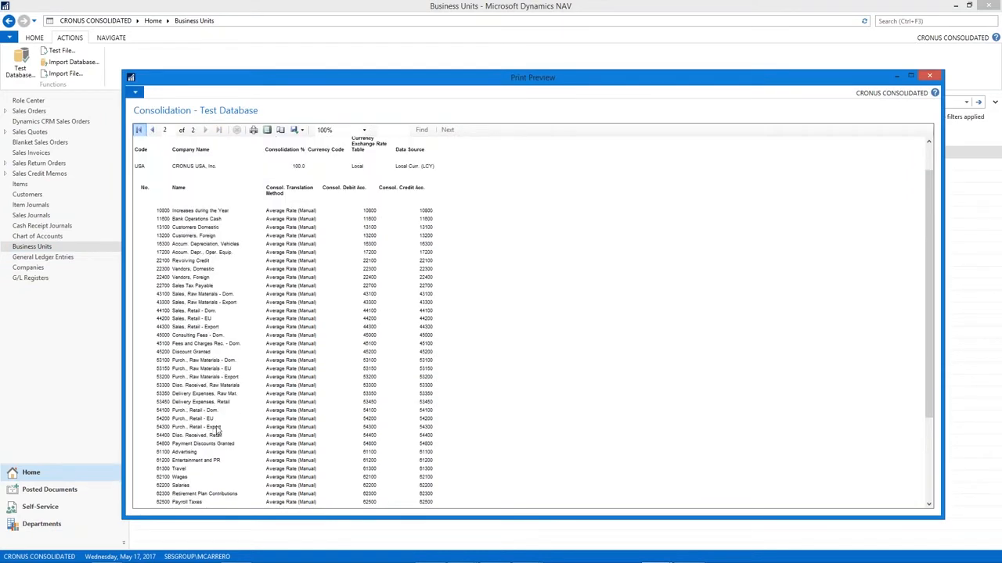
{"action": "scroll", "coordinate": [218, 429], "scroll_direction": "down", "scroll_amount": 3}
{"action": "scroll", "coordinate": [217, 423], "scroll_direction": "up", "scroll_amount": 10}
{"action": "scroll", "coordinate": [216, 381], "scroll_direction": "down", "scroll_amount": 2}
{"action": "scroll", "coordinate": [216, 381], "scroll_direction": "up", "scroll_amount": 2}
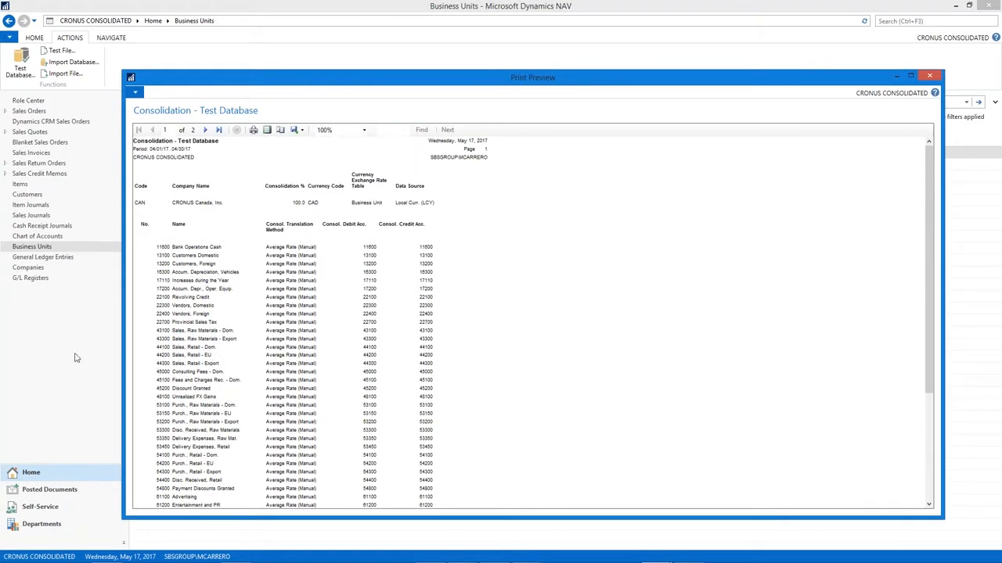
{"action": "key", "text": "alt+Tab"}
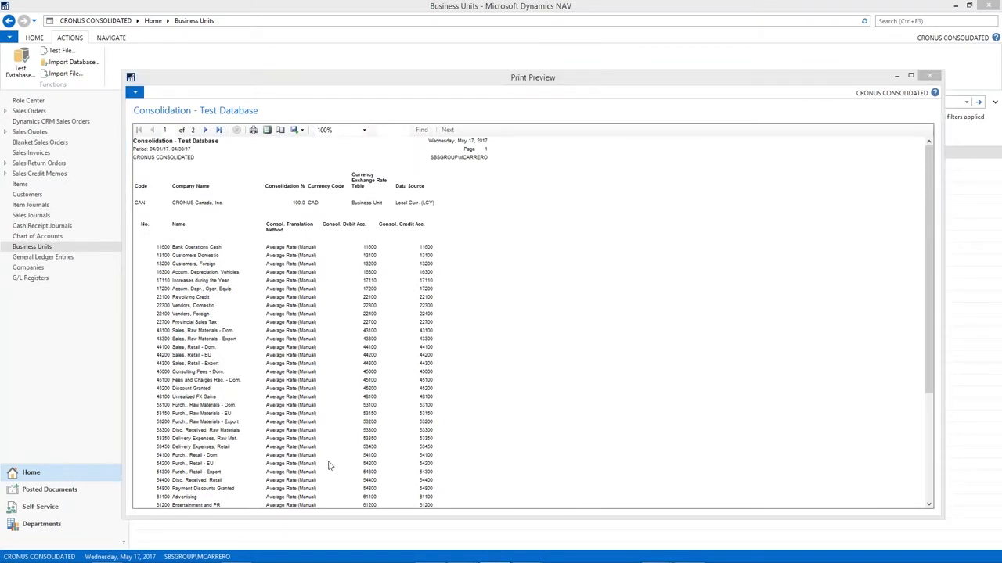
{"action": "left_click", "coordinate": [929, 76]}
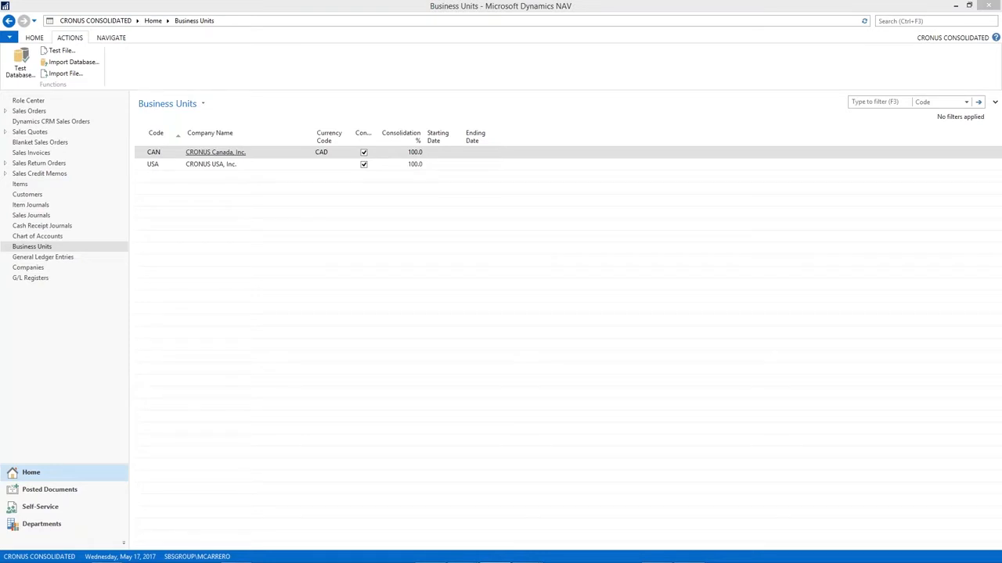
Step: Start a database consolidation import for the USA business unit and set its period to 7/1/2017 through 7/31/2017
{"action": "left_click", "coordinate": [234, 167]}
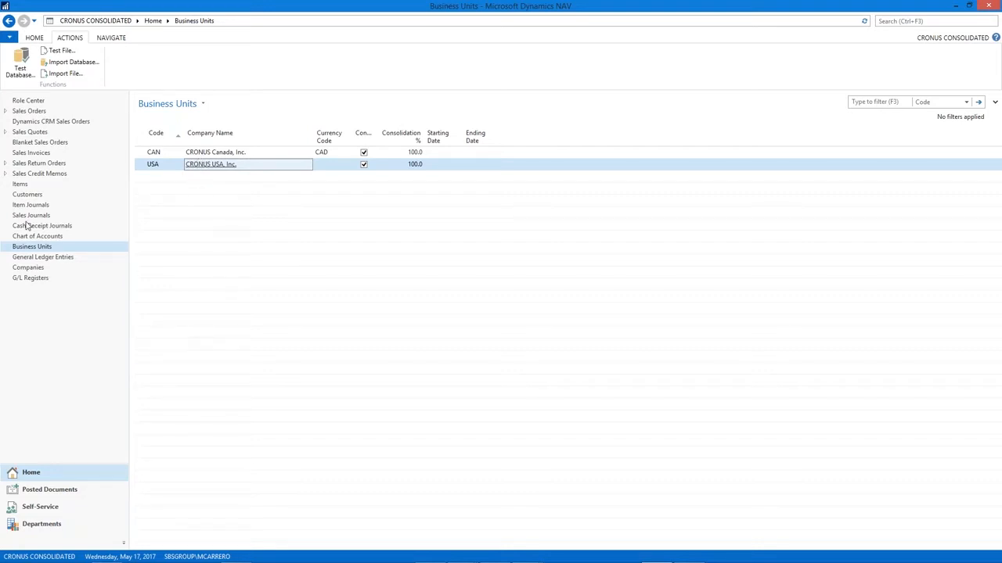
{"action": "left_click", "coordinate": [79, 65]}
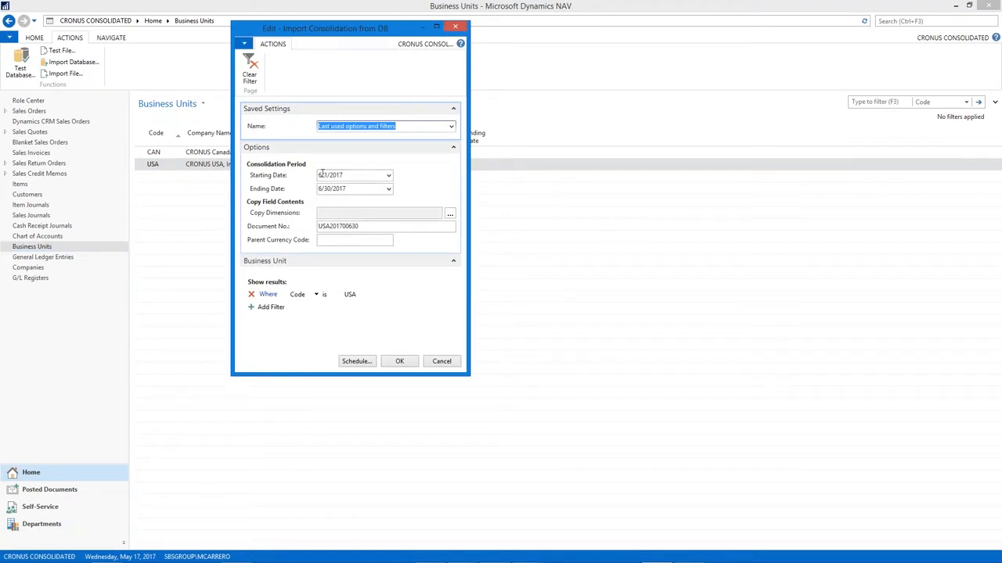
{"action": "left_click", "coordinate": [322, 174]}
{"action": "key", "text": "BackSpace"}
{"action": "type", "text": "7"}
{"action": "left_click", "coordinate": [320, 188]}
{"action": "key", "text": "BackSpace"}
{"action": "type", "text": "7"}
{"action": "type", "text": "7"}
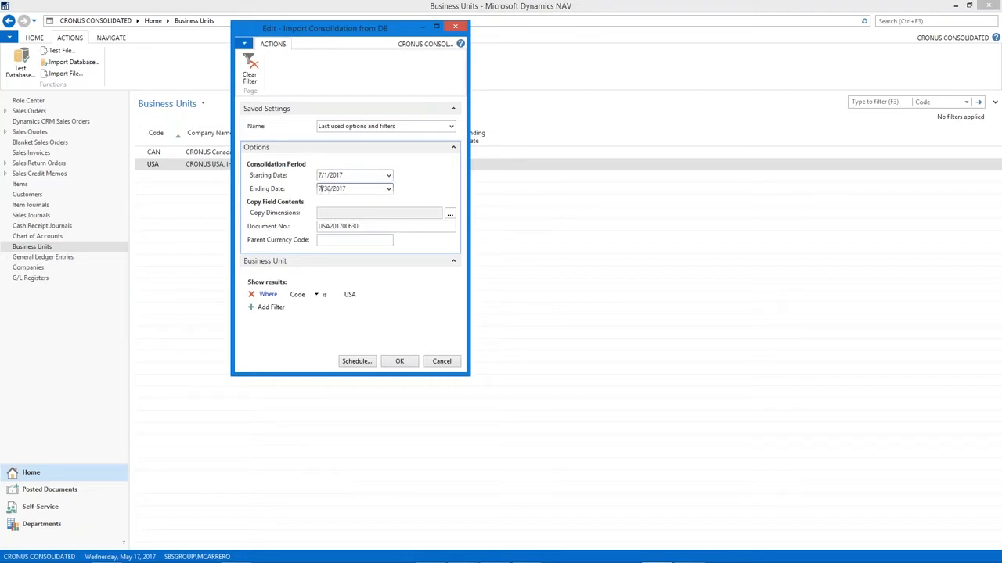
{"action": "key", "text": "Right"}
{"action": "key", "text": "Delete"}
{"action": "type", "text": "1"}
Step: Set the import's document number to USA201700731 and run the consolidation for the USA business unit
{"action": "left_click", "coordinate": [328, 226]}
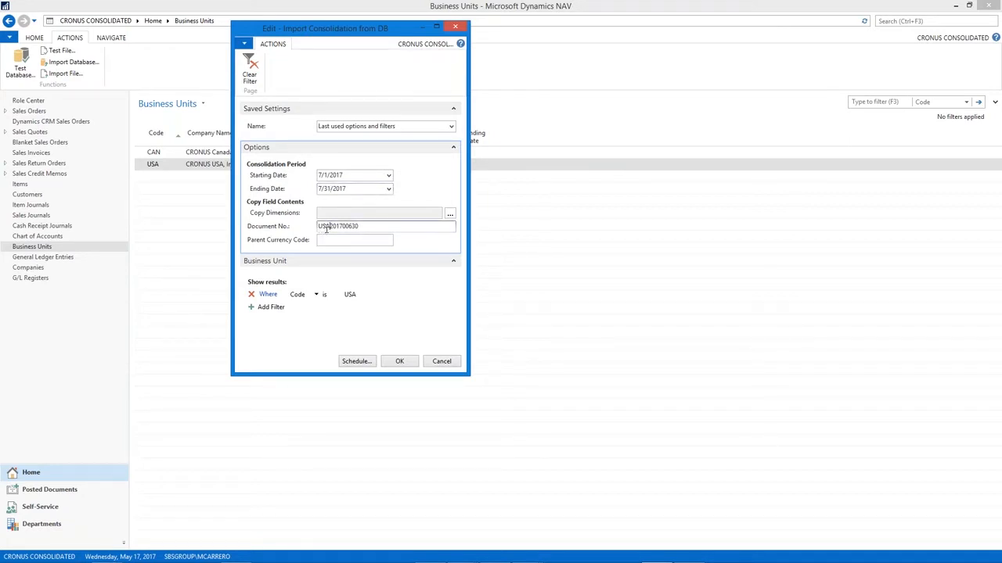
{"action": "left_click", "coordinate": [349, 227]}
{"action": "key", "text": "Delete"}
{"action": "key", "text": "Delete"}
{"action": "type", "text": "731"}
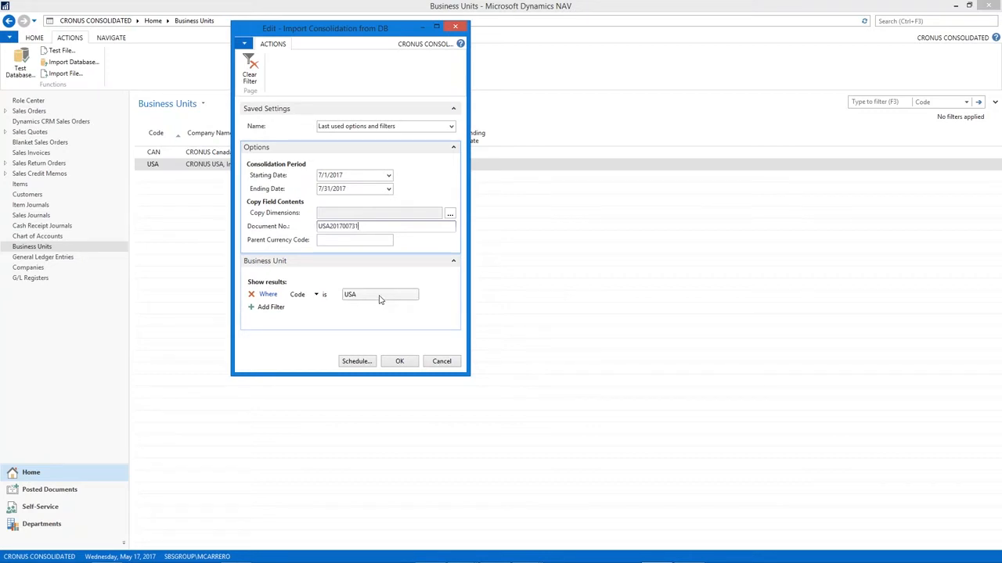
{"action": "left_click", "coordinate": [400, 362]}
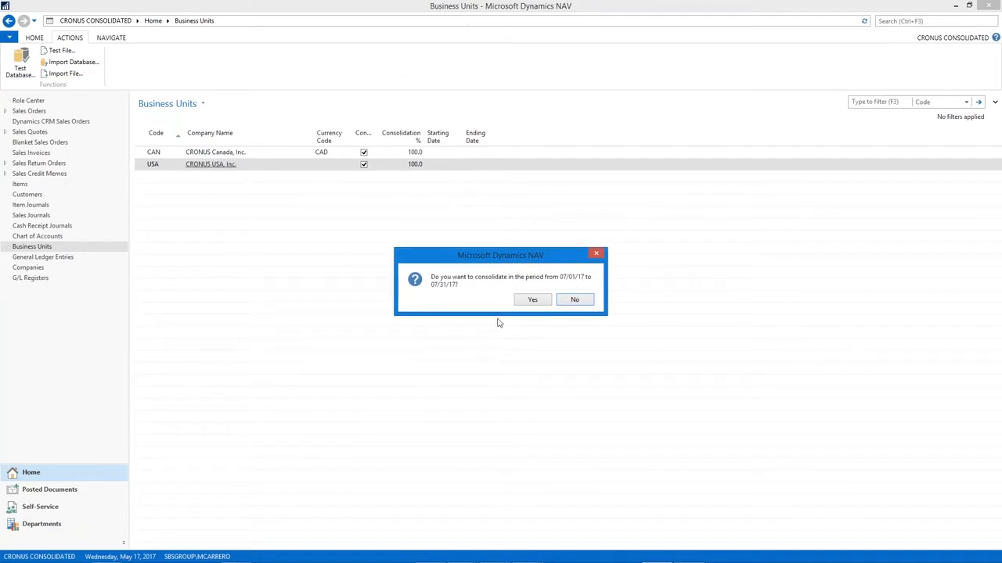
{"action": "left_click", "coordinate": [519, 302]}
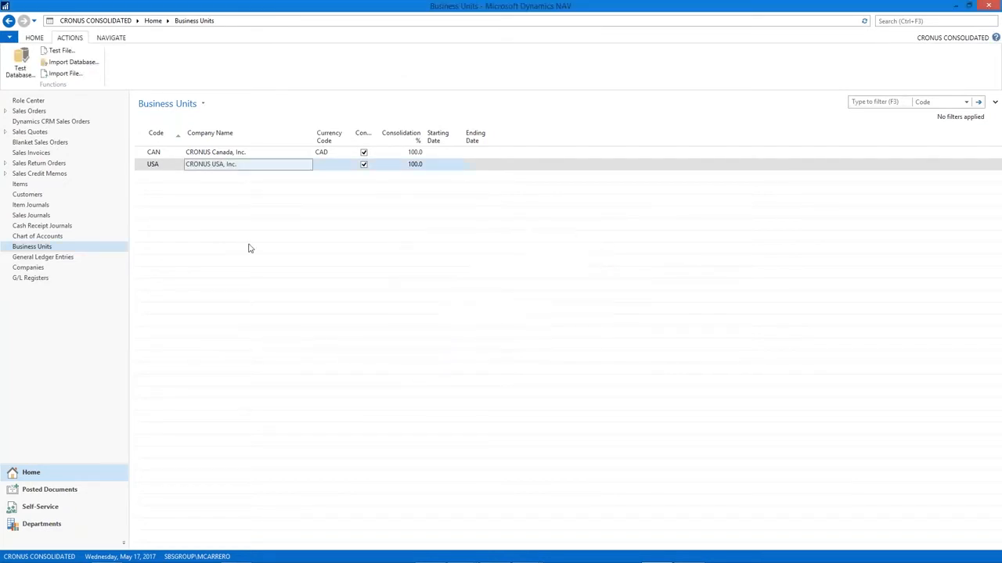
Step: Filter the general ledger entries by posting date 07312017 to check the import, and return to the business units list
{"action": "left_click", "coordinate": [65, 262]}
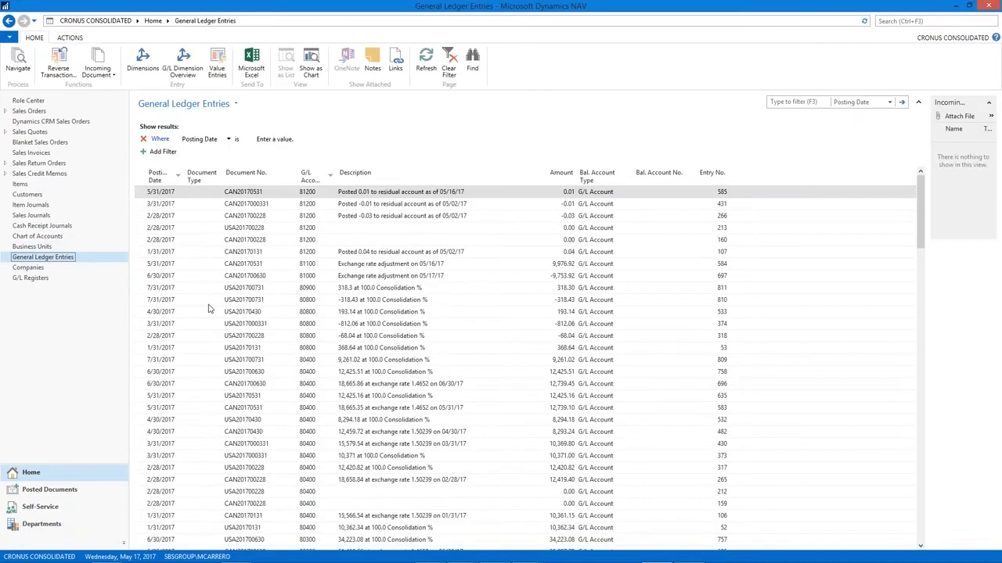
{"action": "left_click", "coordinate": [294, 140]}
{"action": "type", "text": "07312017"}
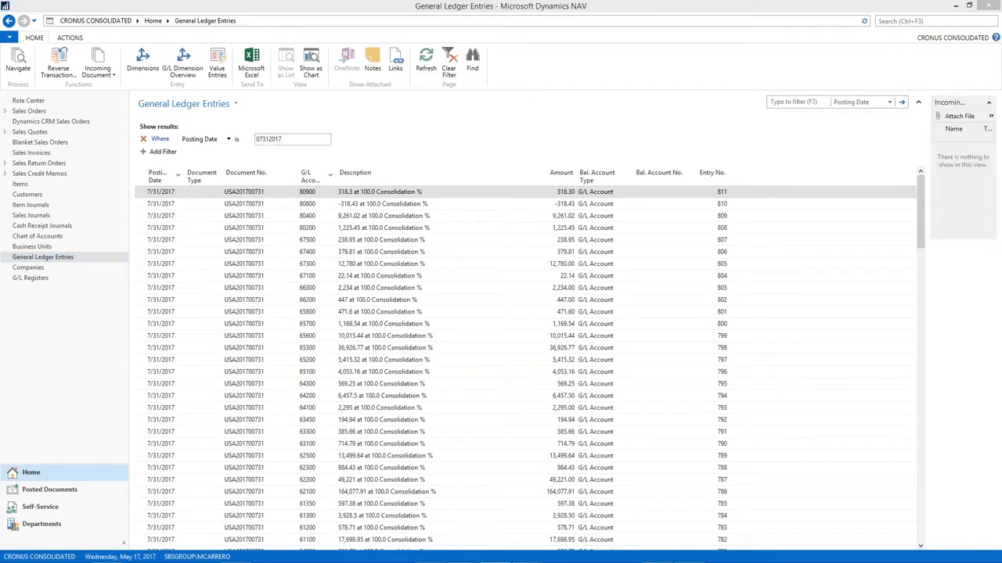
{"action": "left_click", "coordinate": [49, 247]}
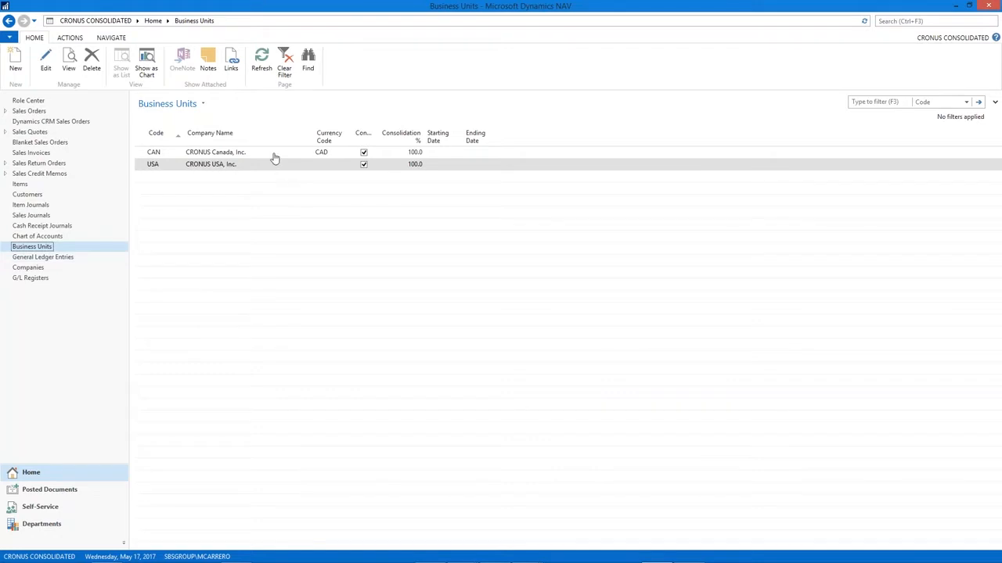
Step: Check the average exchange rate of the CRONUS Canada business unit and close it without making a change
{"action": "left_click", "coordinate": [274, 152]}
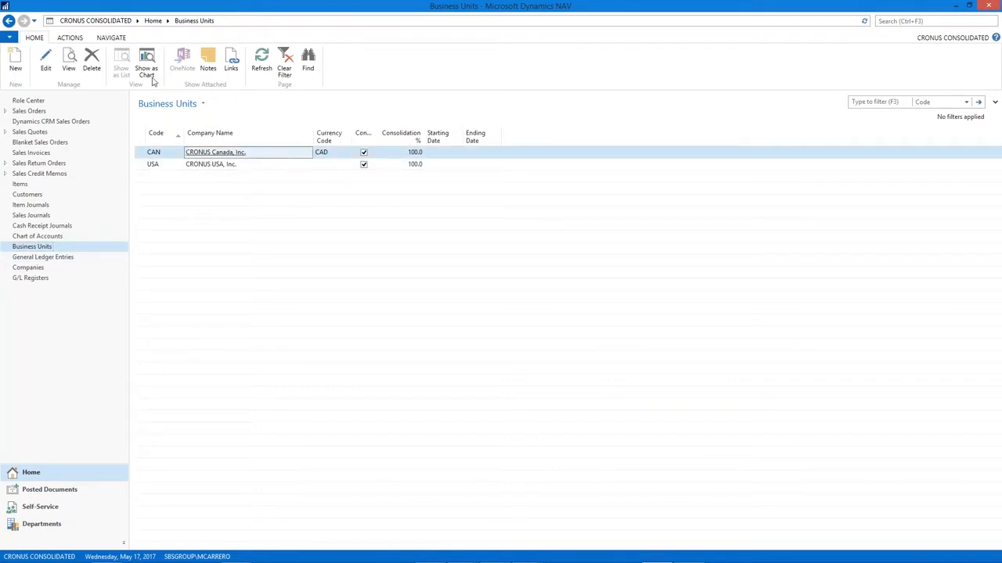
{"action": "left_click", "coordinate": [112, 38]}
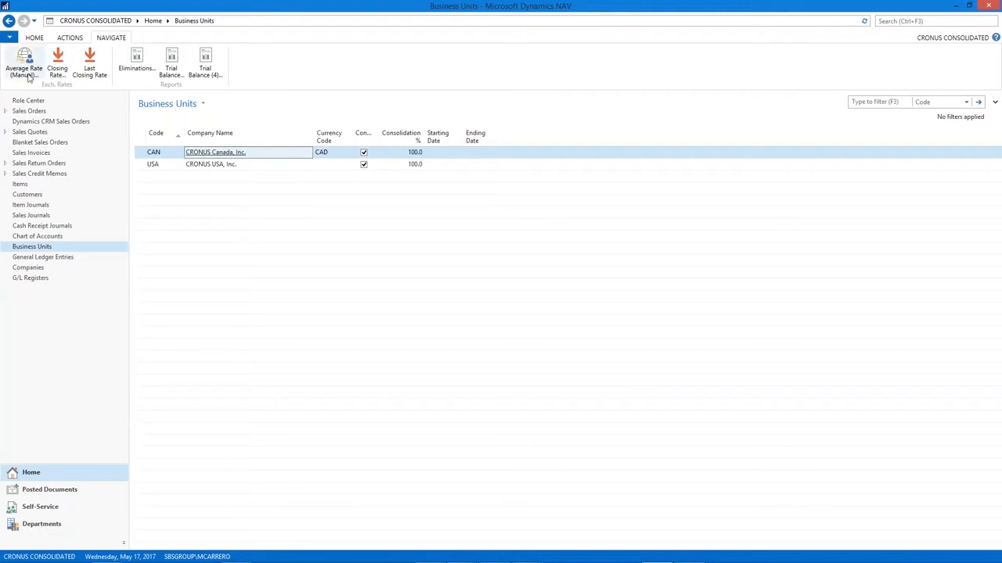
{"action": "left_click", "coordinate": [25, 70]}
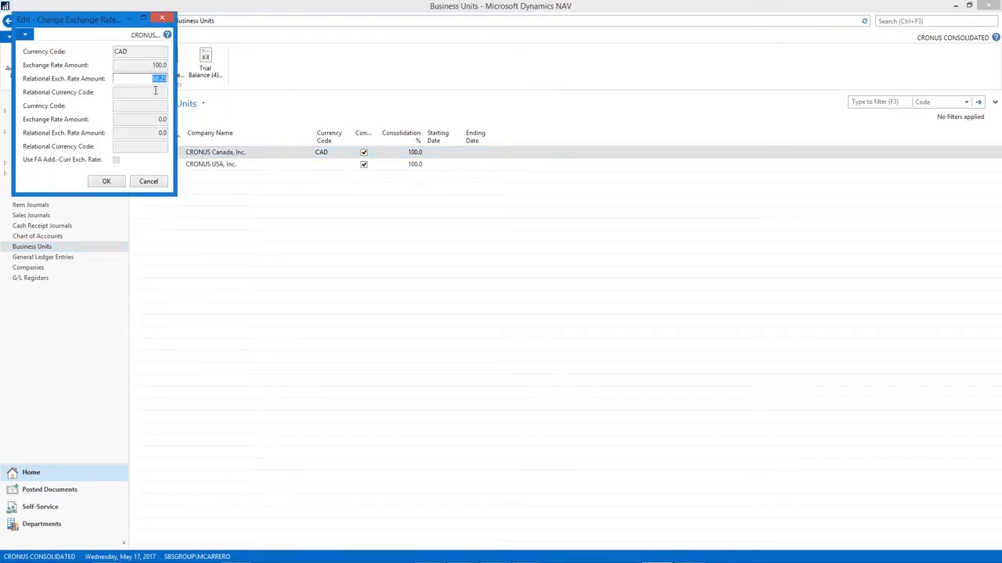
{"action": "left_click", "coordinate": [145, 184]}
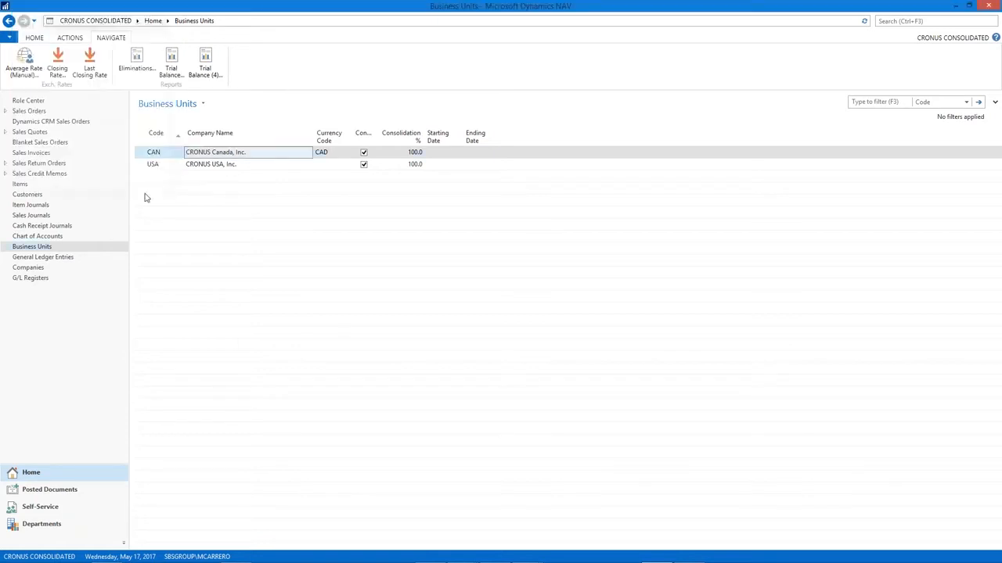
Step: Start a database consolidation import for the Canadian business unit and set its document number to CAN201700731
{"action": "left_click", "coordinate": [67, 39]}
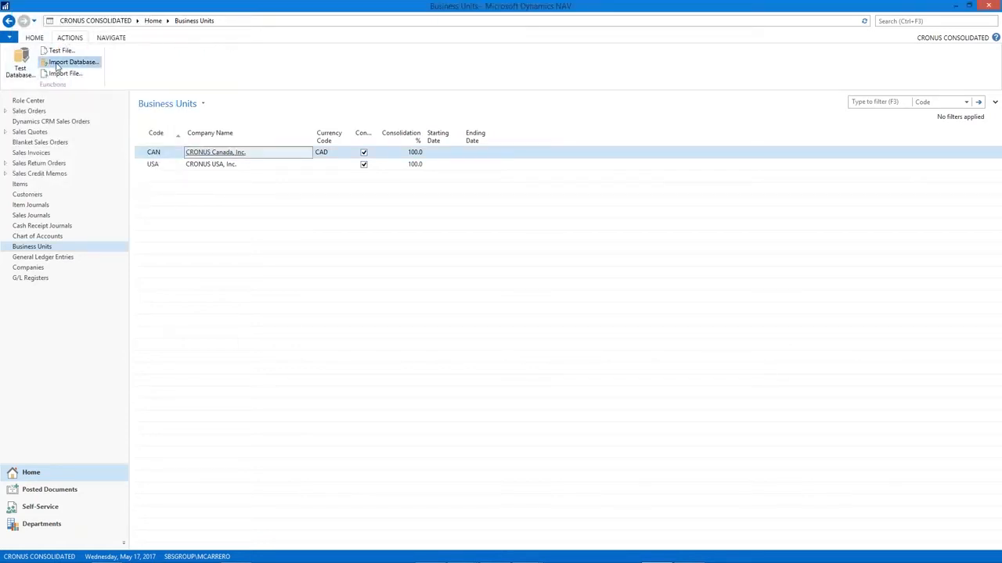
{"action": "left_click", "coordinate": [56, 67]}
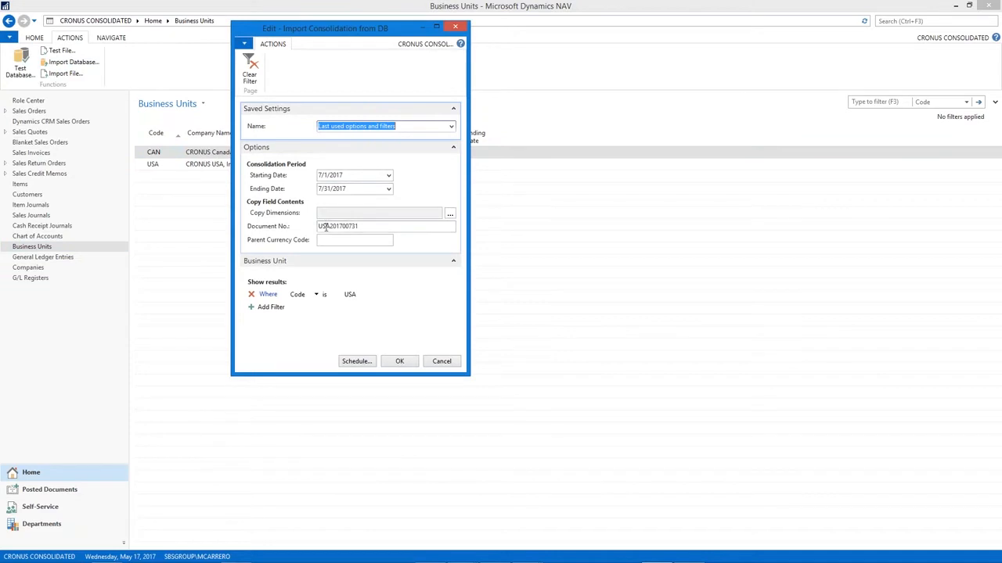
{"action": "left_click", "coordinate": [319, 226]}
{"action": "key", "text": "Delete"}
{"action": "key", "text": "Delete"}
{"action": "key", "text": "Delete"}
{"action": "type", "text": "CAN"}
Step: Set the import's business unit code filter to CAN and run the consolidation
{"action": "left_click", "coordinate": [349, 294]}
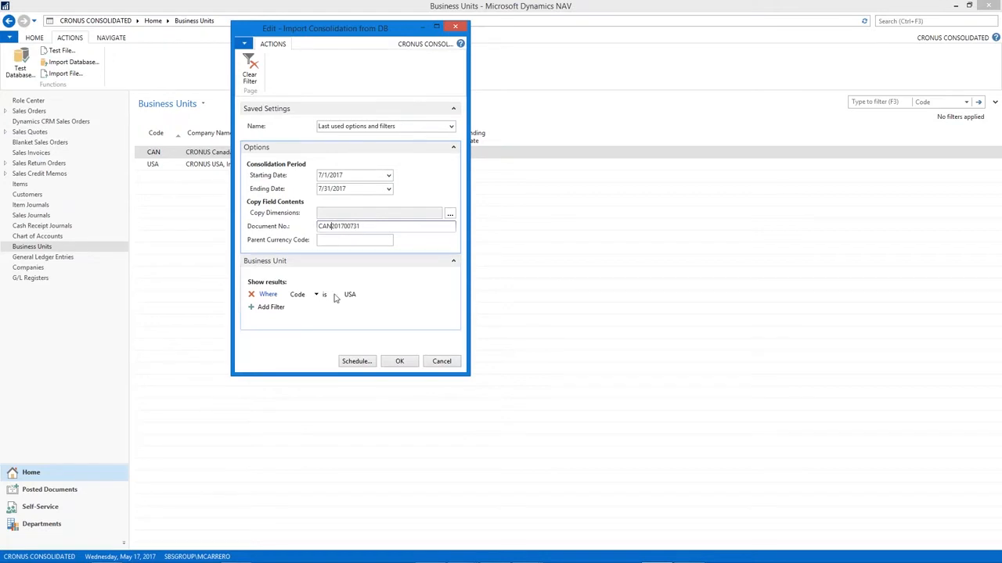
{"action": "left_click", "coordinate": [415, 294]}
{"action": "left_click", "coordinate": [377, 327]}
{"action": "left_click", "coordinate": [401, 362]}
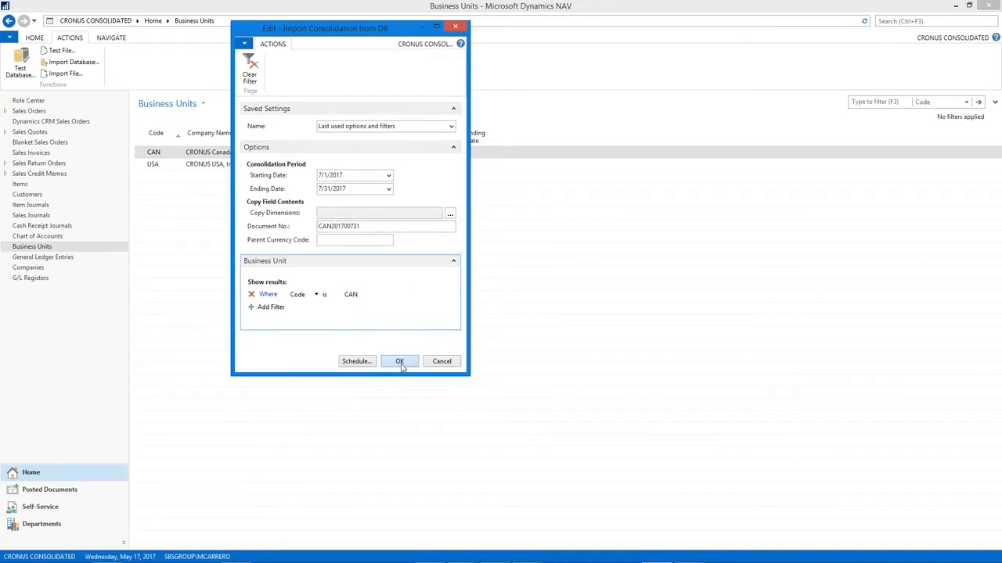
{"action": "left_click", "coordinate": [533, 300]}
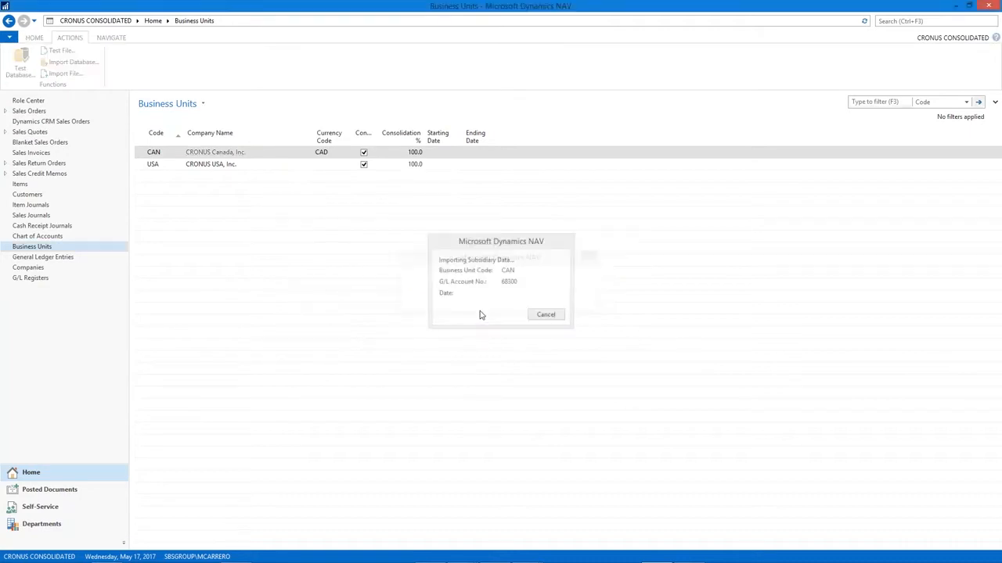
Step: Filter the general ledger entries by posting date 07312017 to check the imported entries of both business units
{"action": "left_click", "coordinate": [55, 259]}
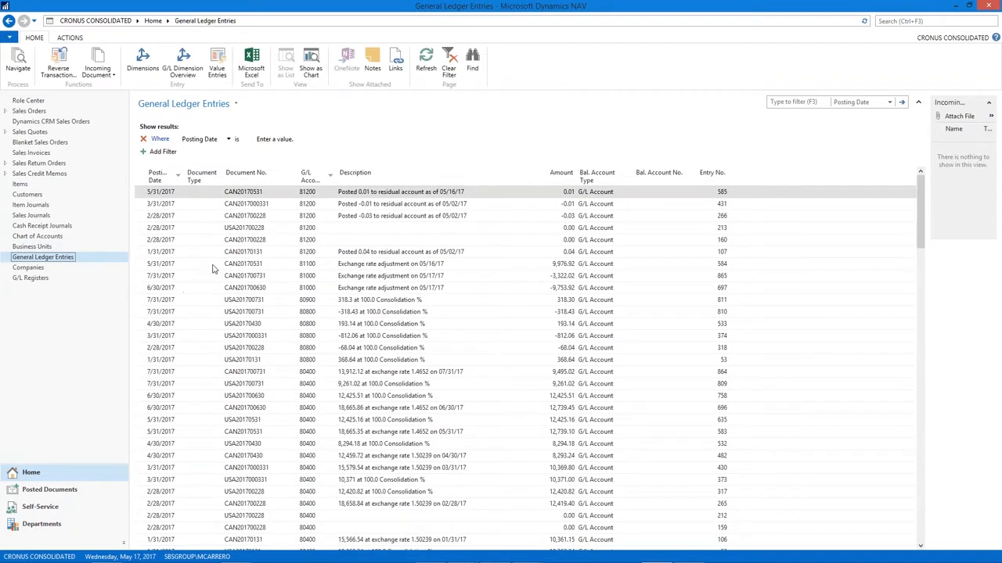
{"action": "left_click", "coordinate": [276, 139]}
{"action": "type", "text": "07312017"}
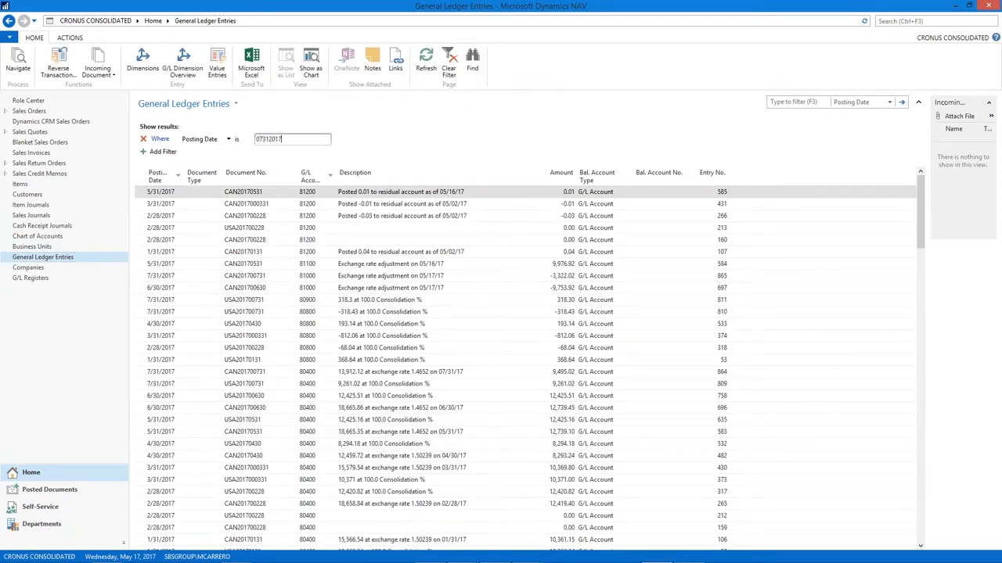
{"action": "key", "text": "Return"}
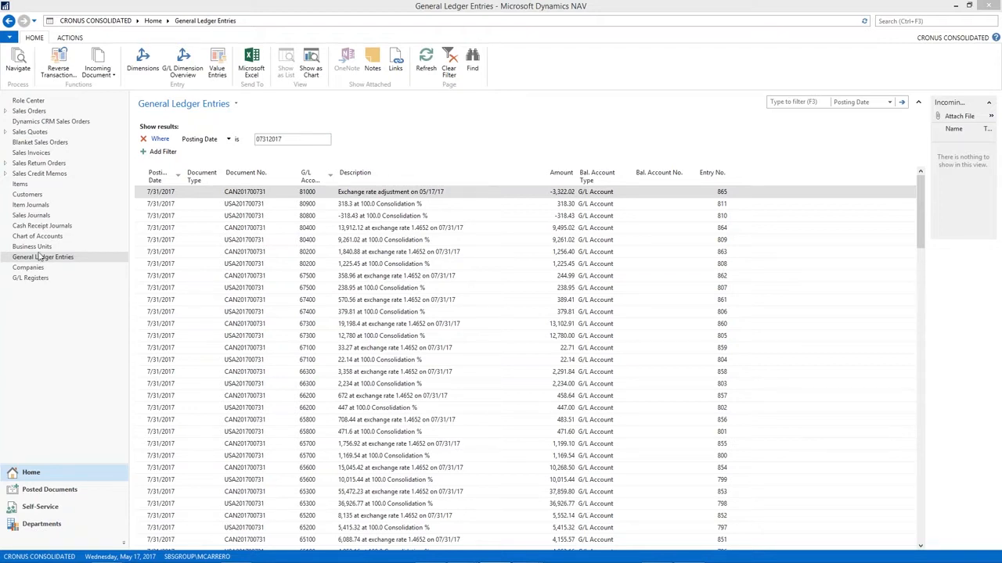
Step: Preview the Consolidated Trial Balance (4) report from Financial Management for 7/1/2017 through 7/31/2017, and close the preview
{"action": "left_click", "coordinate": [41, 524]}
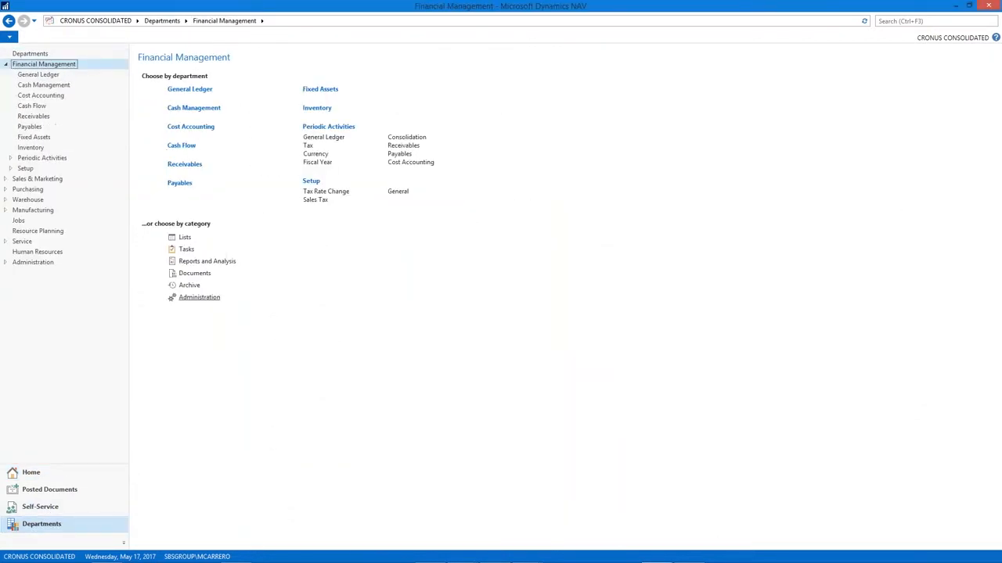
{"action": "left_click", "coordinate": [196, 263]}
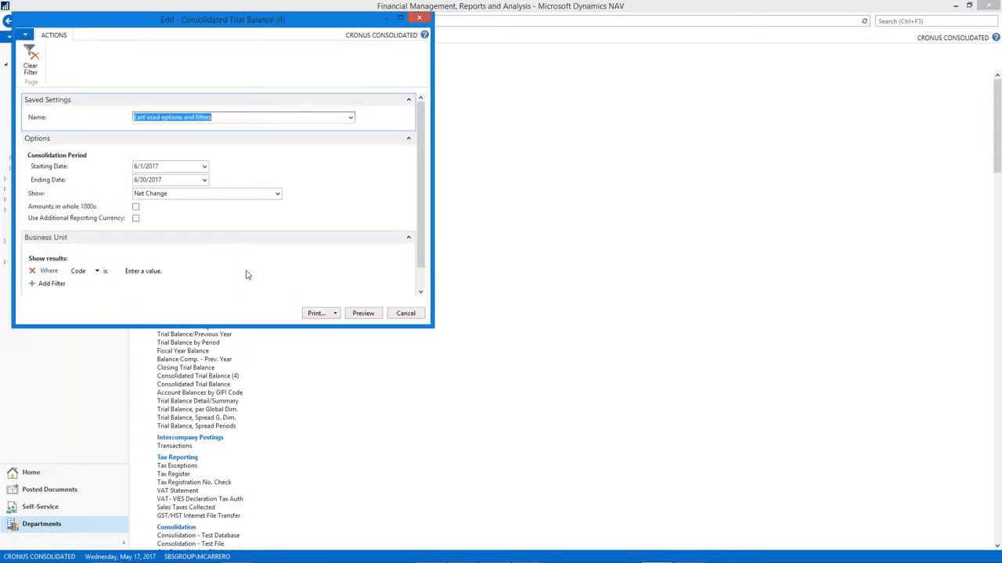
{"action": "left_click", "coordinate": [135, 165]}
{"action": "key", "text": "BackSpace"}
{"action": "type", "text": "7"}
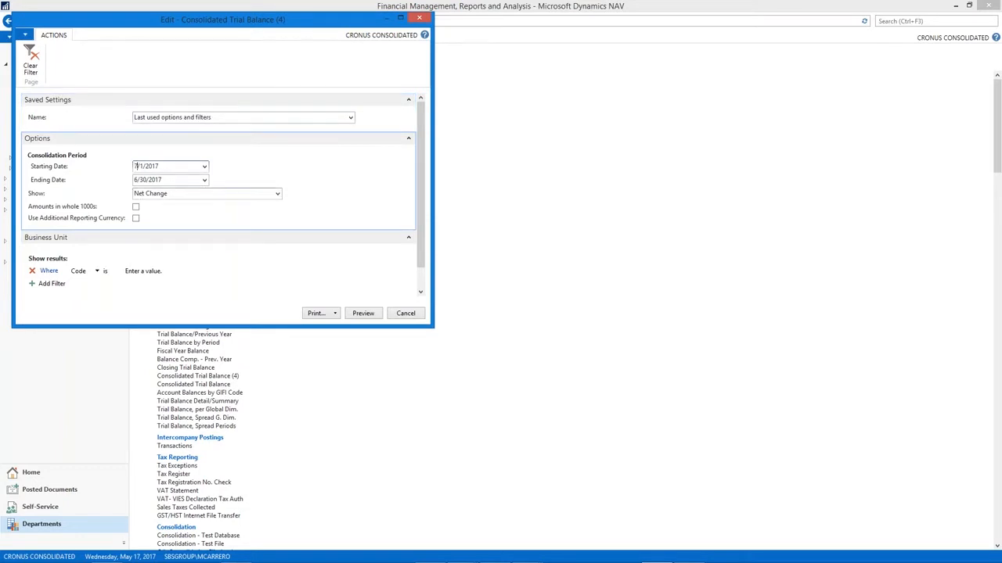
{"action": "key", "text": "Tab"}
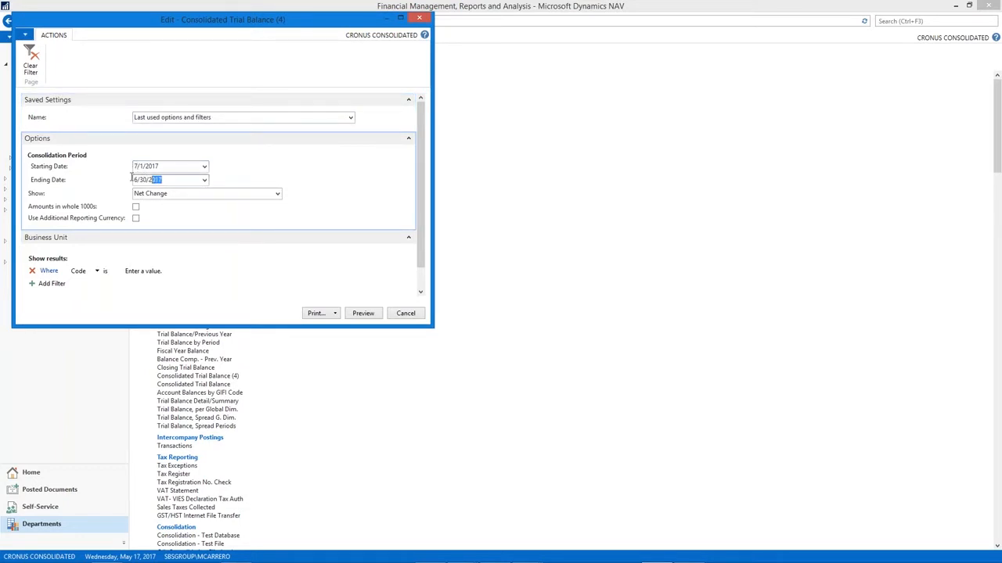
{"action": "type", "text": "073120"}
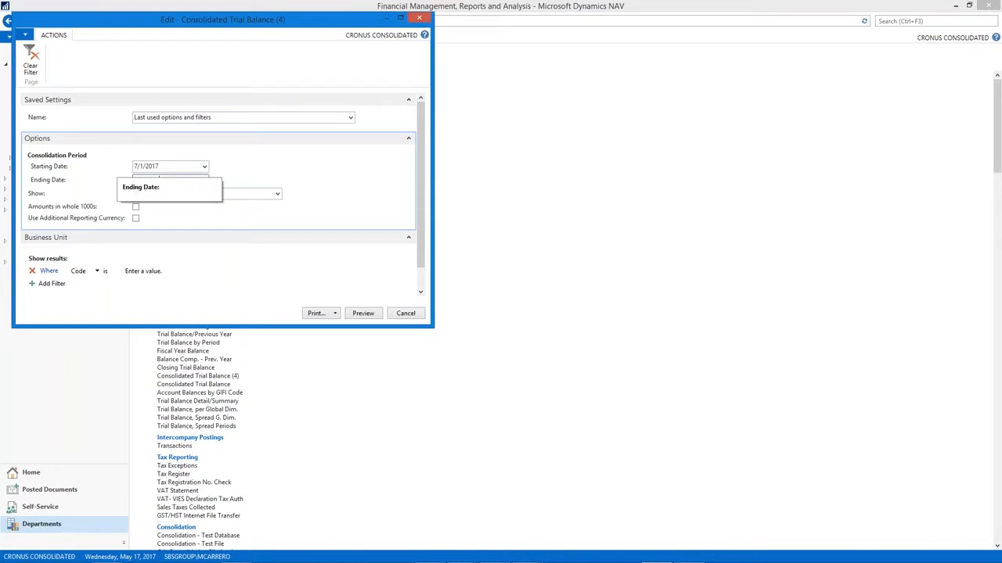
{"action": "type", "text": "17"}
{"action": "left_click", "coordinate": [364, 315]}
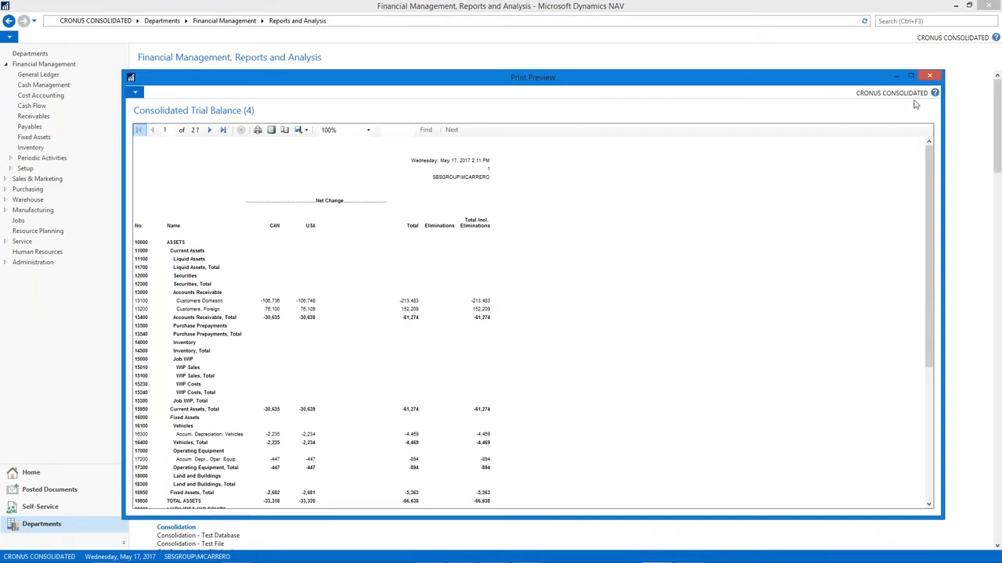
{"action": "left_click", "coordinate": [929, 76]}
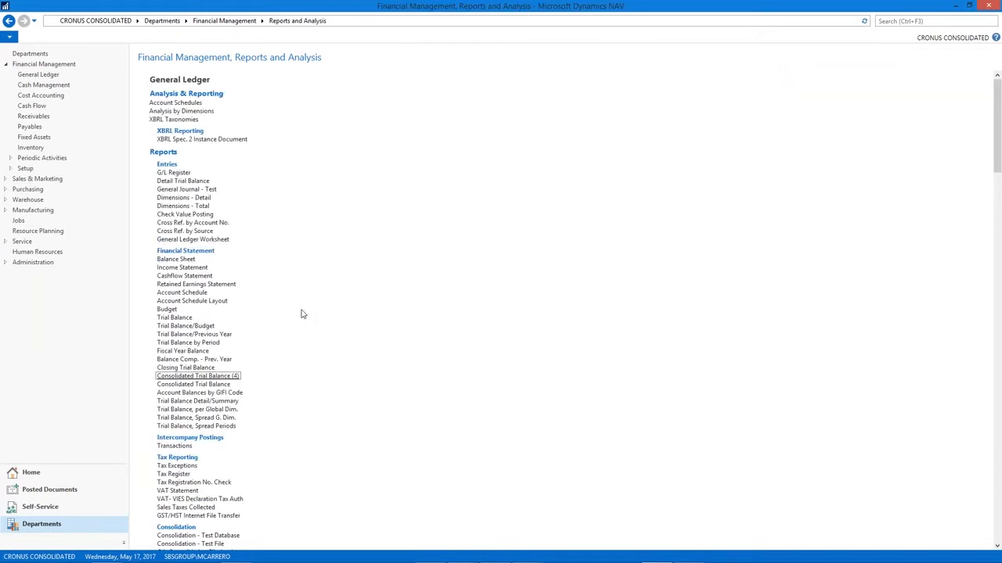
Step: Examine the BUNITS column layout of the INCST account schedule from the Account Schedule report, and open the schedule's overview
{"action": "left_click", "coordinate": [191, 295]}
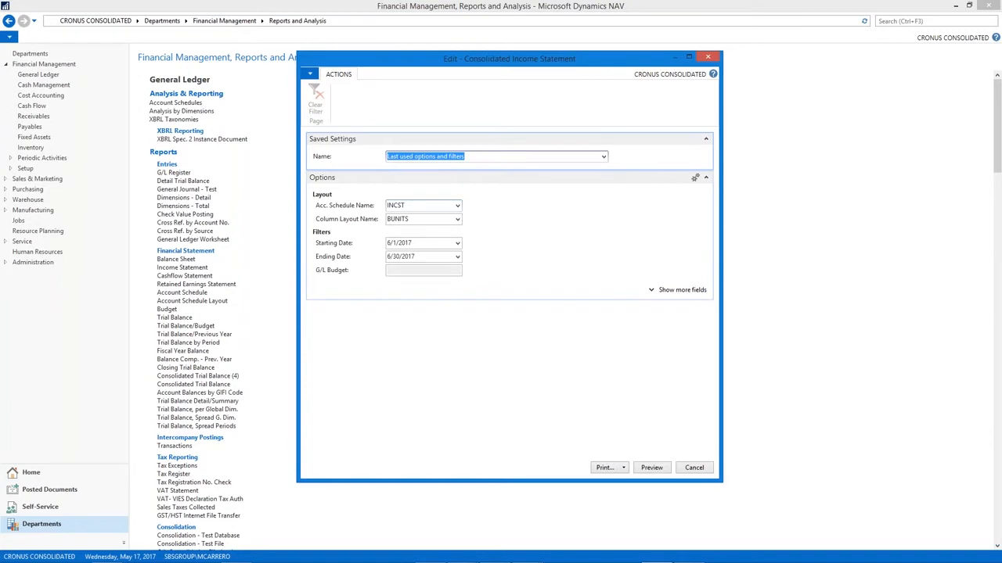
{"action": "left_click", "coordinate": [457, 205]}
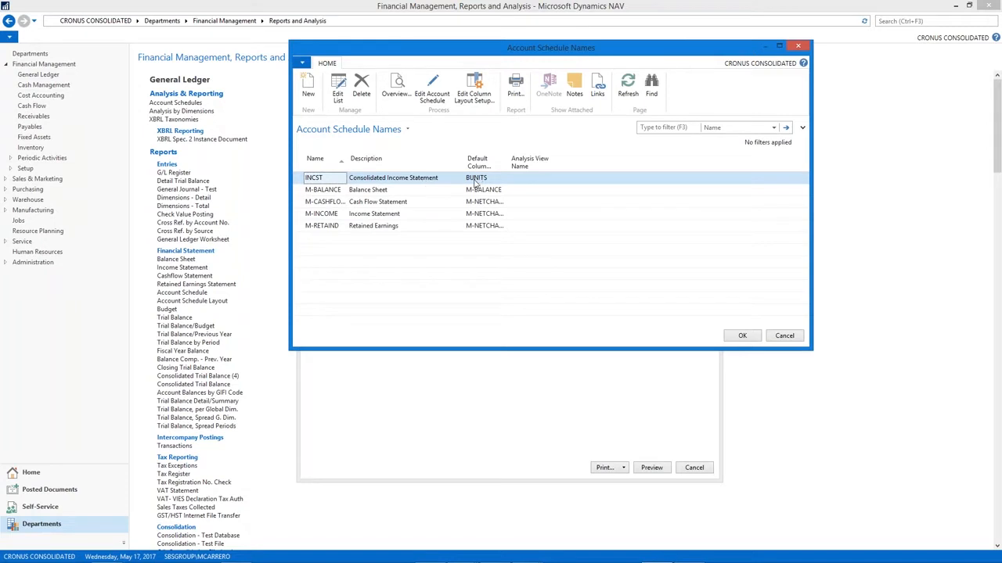
{"action": "left_click", "coordinate": [473, 90]}
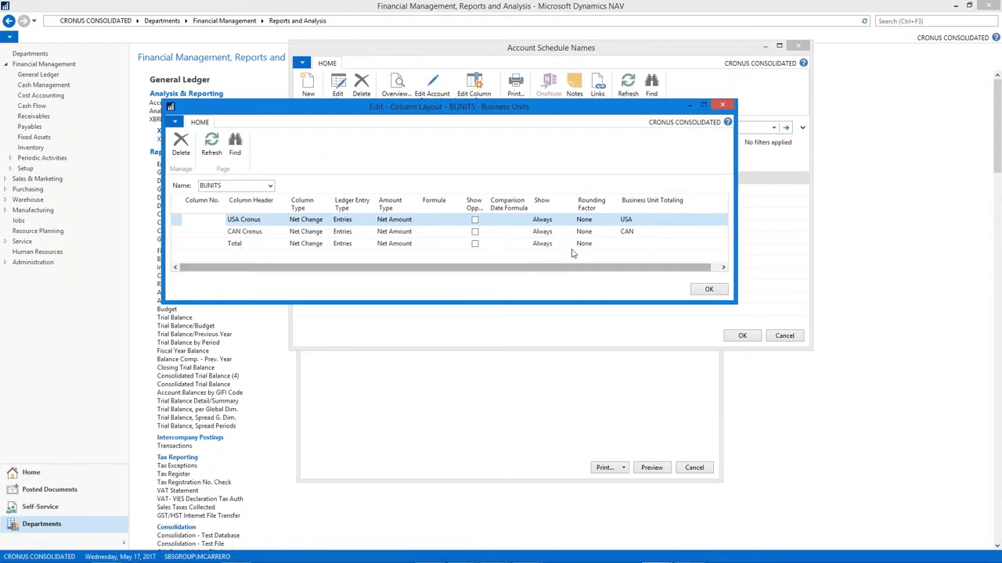
{"action": "left_click", "coordinate": [707, 289]}
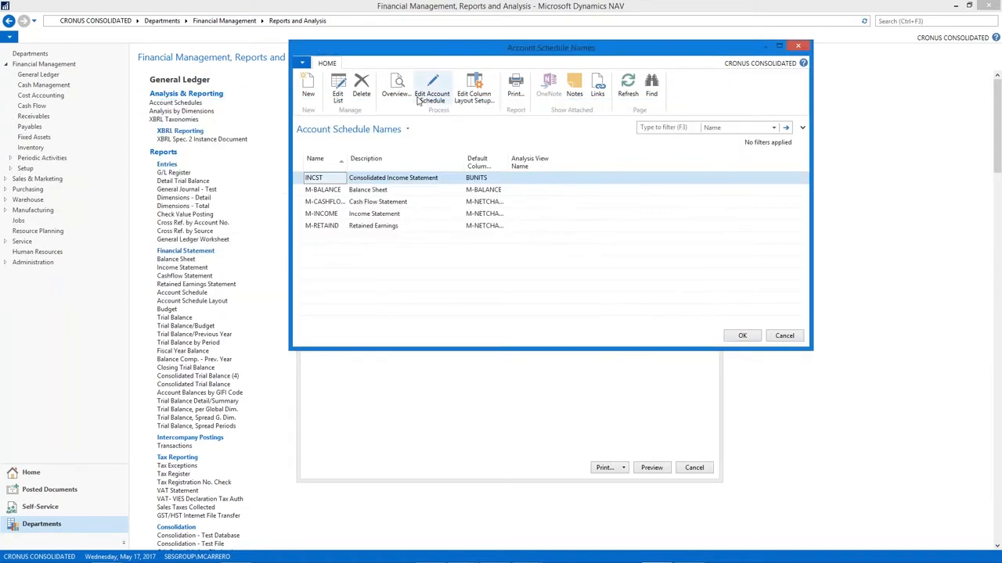
{"action": "left_click", "coordinate": [397, 88]}
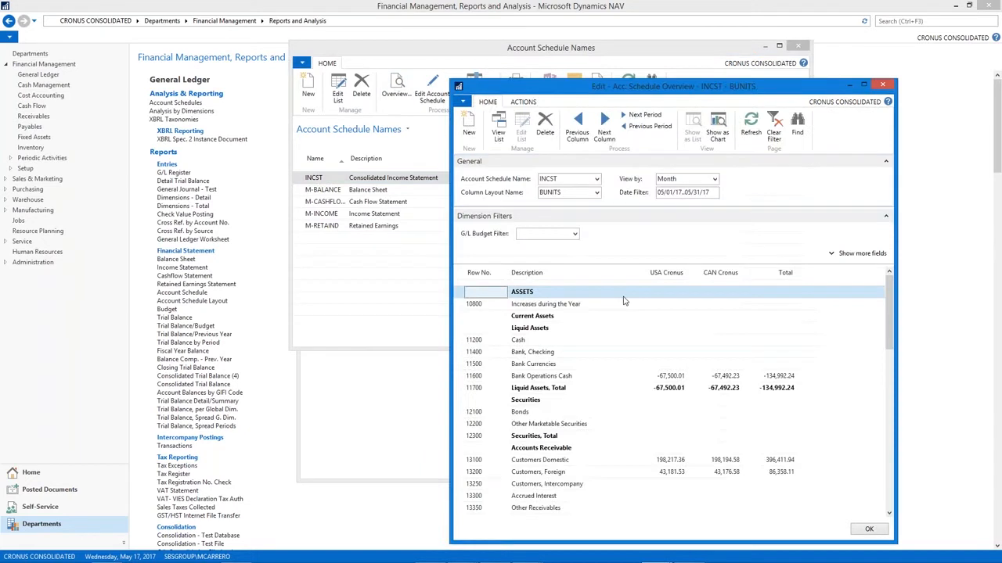
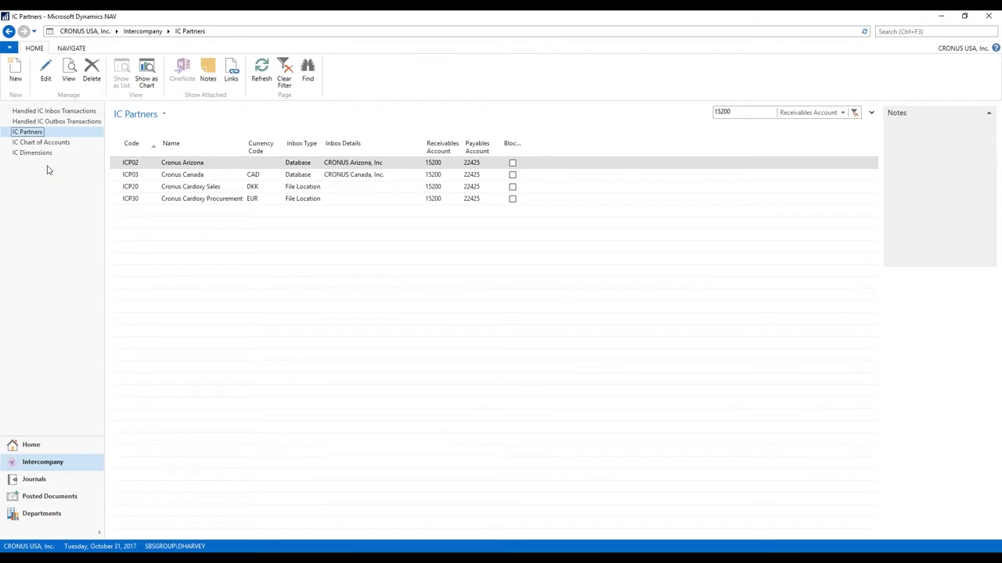
Step: View the companies available for selection from CRONUS USA, Inc., and cancel without switching company
{"action": "left_click", "coordinate": [49, 548]}
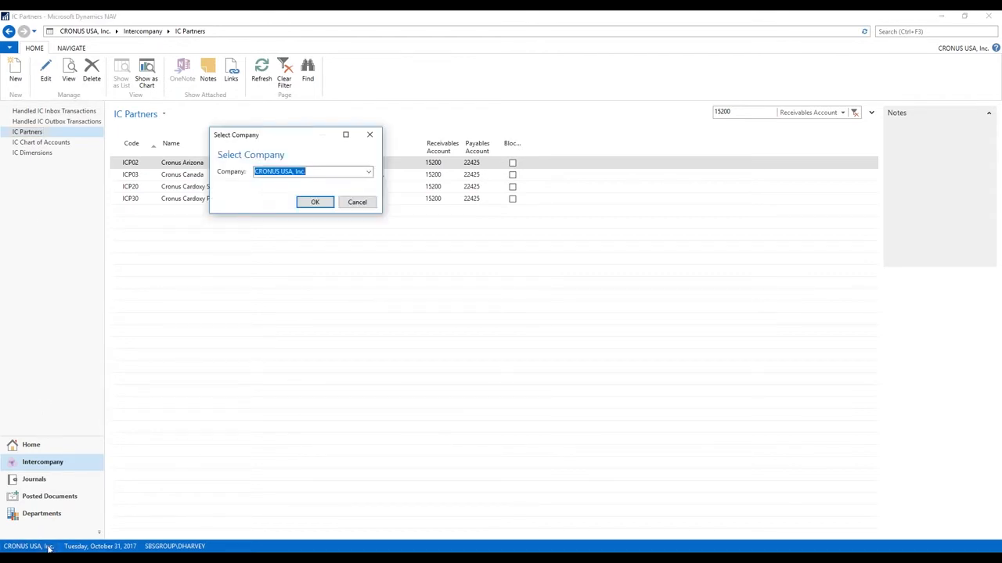
{"action": "left_click", "coordinate": [367, 172]}
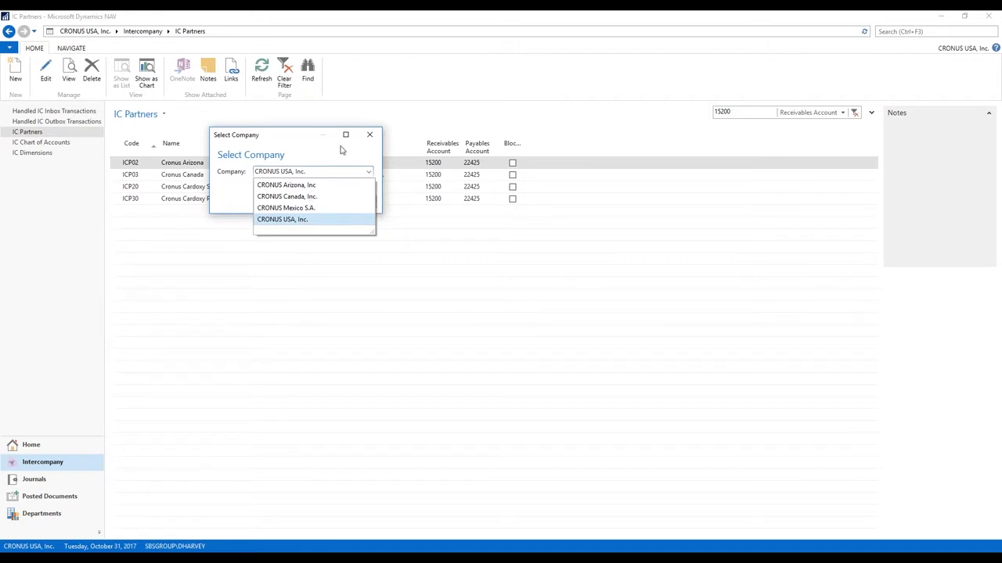
{"action": "left_click", "coordinate": [369, 134]}
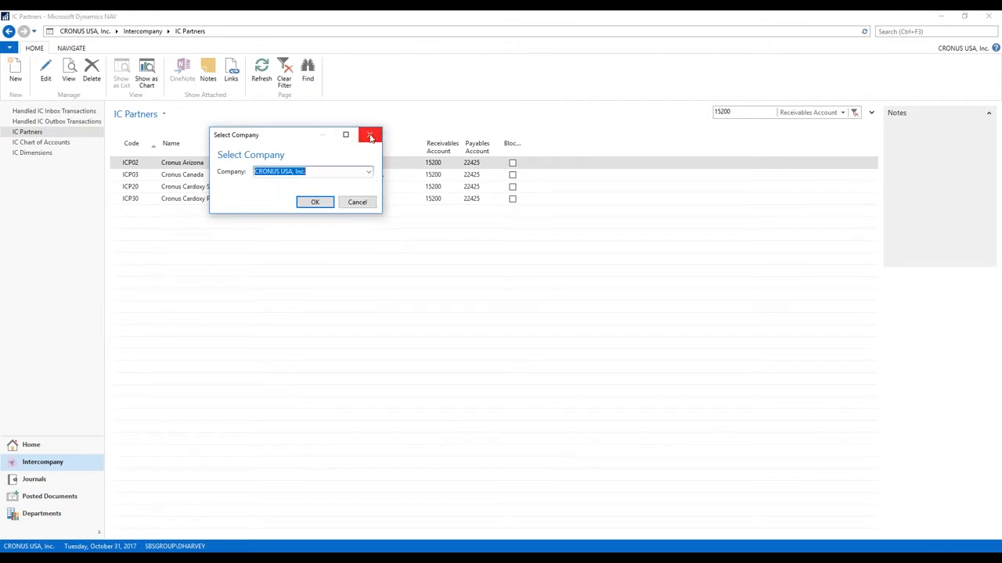
{"action": "left_click", "coordinate": [357, 202]}
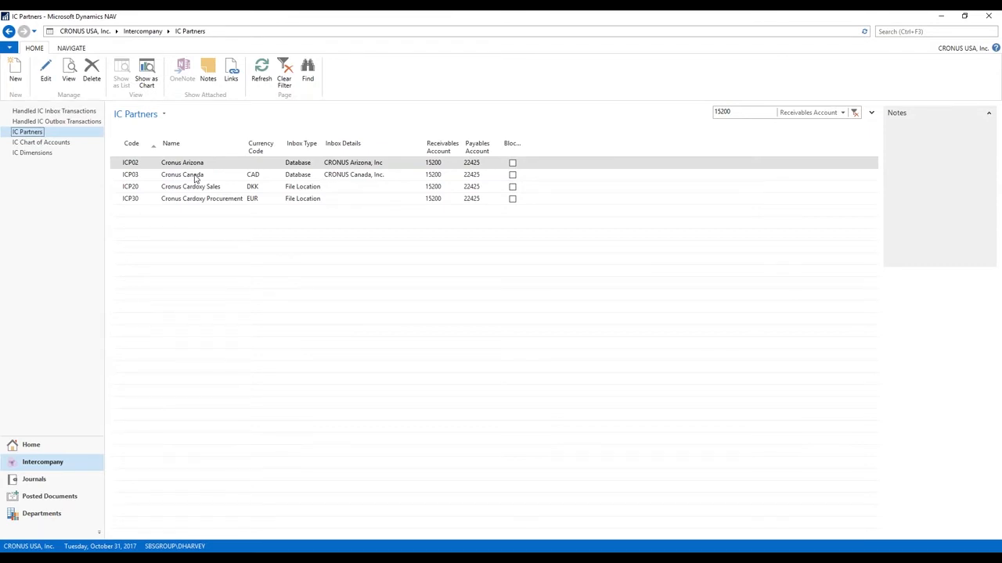
Step: Examine the inbox type options and the companies selectable as inbox details on the Cronus Arizona IC partner card
{"action": "left_click", "coordinate": [45, 72]}
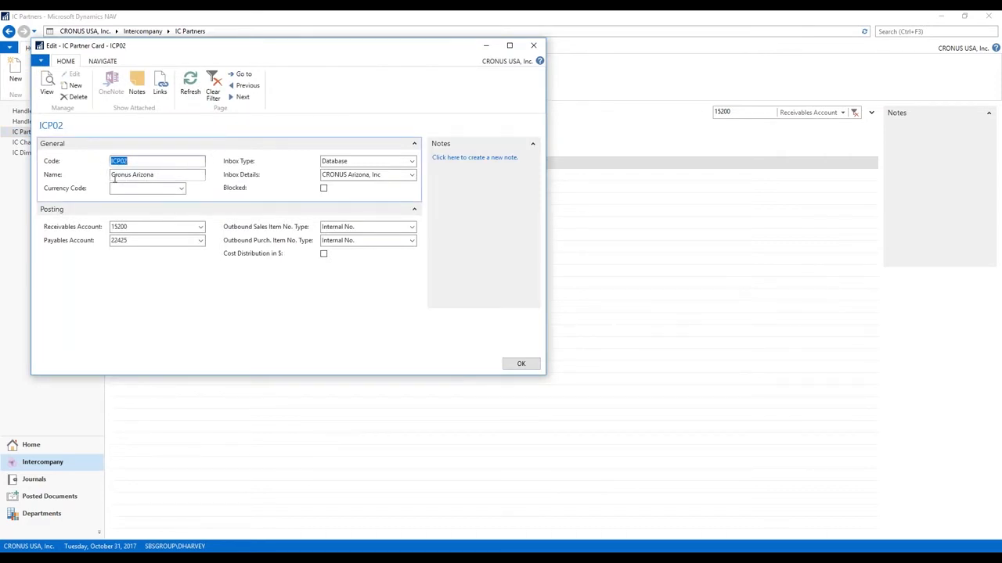
{"action": "left_click", "coordinate": [412, 162]}
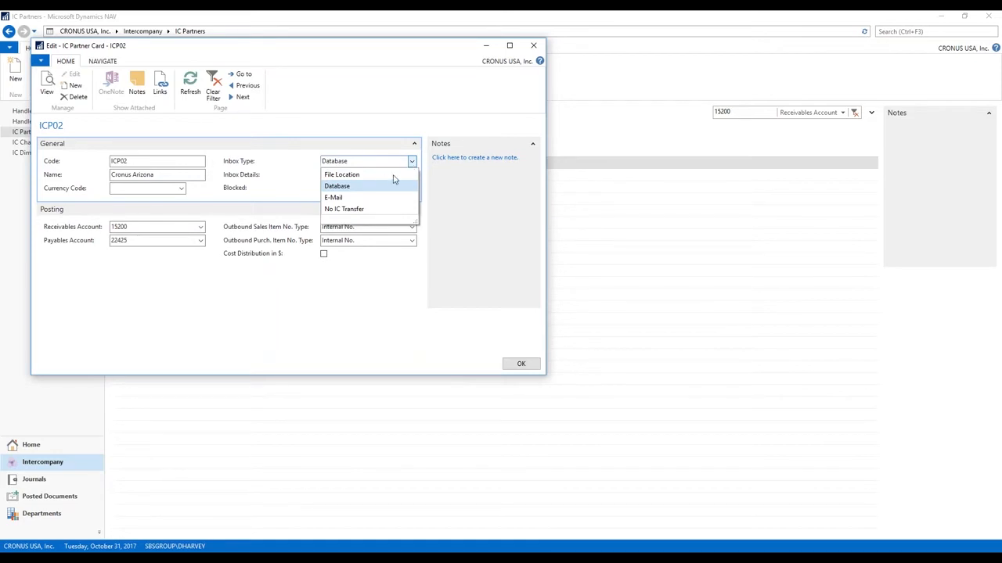
{"action": "left_click", "coordinate": [352, 186]}
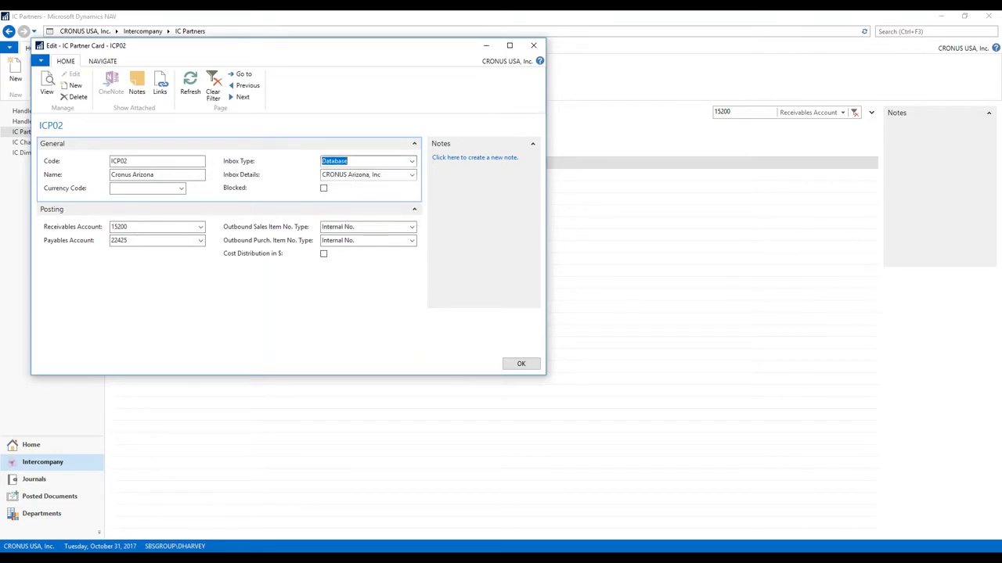
{"action": "left_click", "coordinate": [414, 176]}
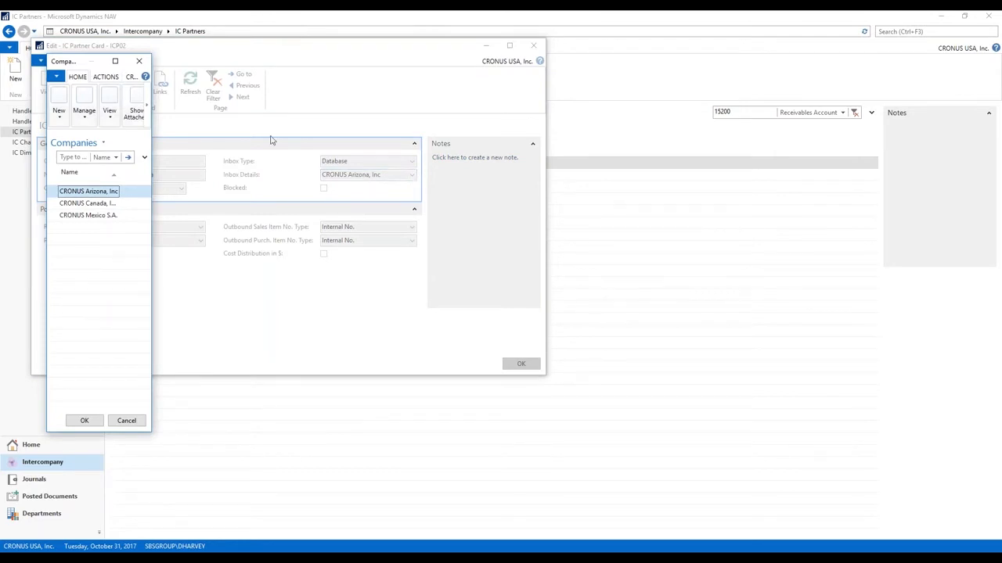
{"action": "left_click", "coordinate": [139, 62]}
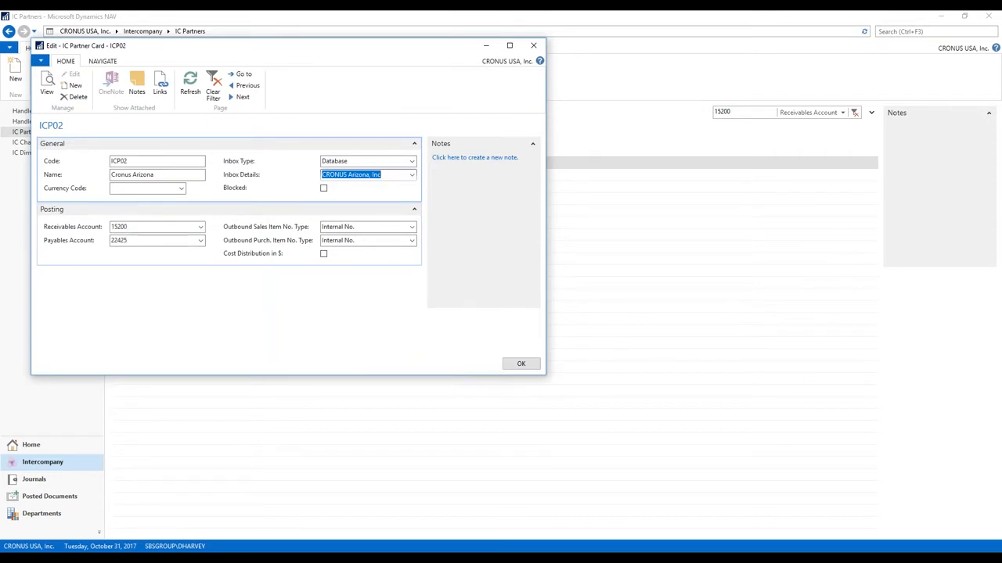
Step: Look up the receivables account on the Cronus Arizona partner card, close the card, and select the Cronus Canada partner
{"action": "left_click", "coordinate": [200, 227]}
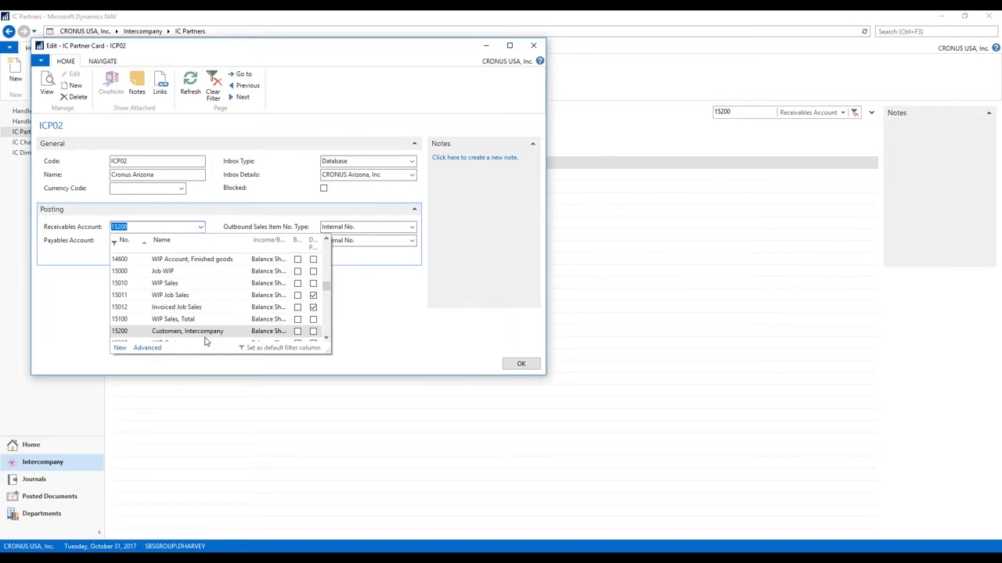
{"action": "left_click", "coordinate": [173, 225]}
{"action": "left_click", "coordinate": [534, 365]}
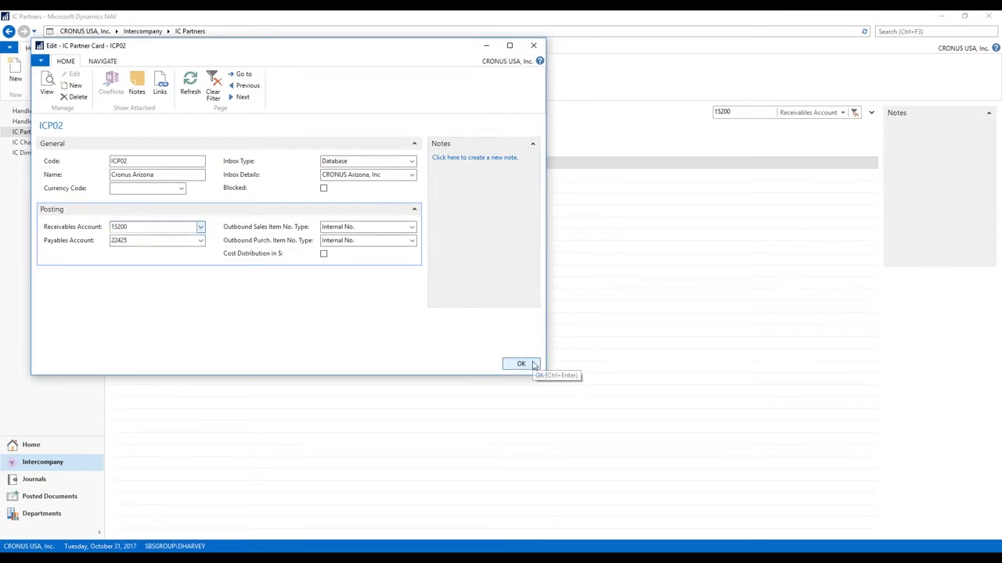
{"action": "left_click", "coordinate": [527, 363]}
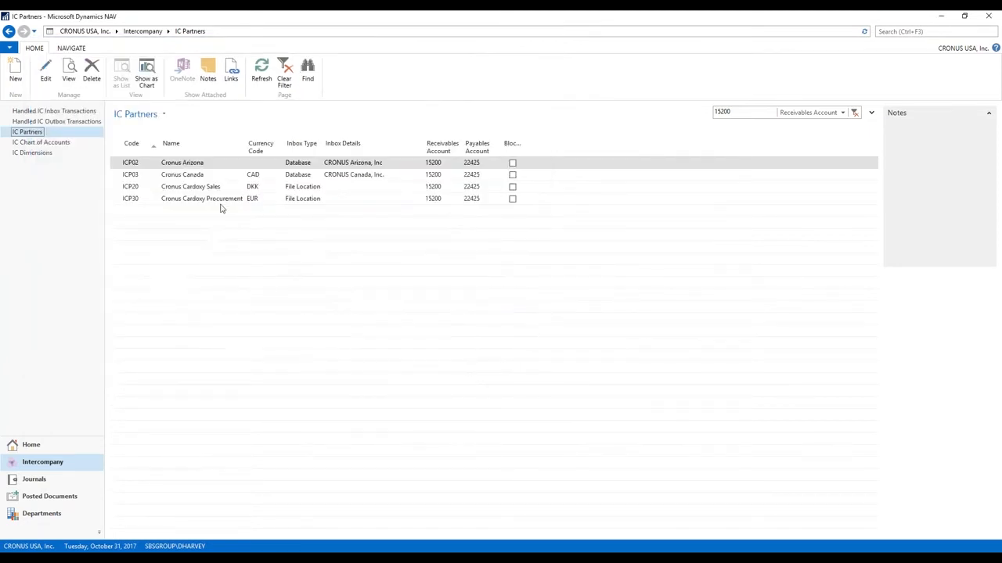
{"action": "left_click", "coordinate": [196, 177]}
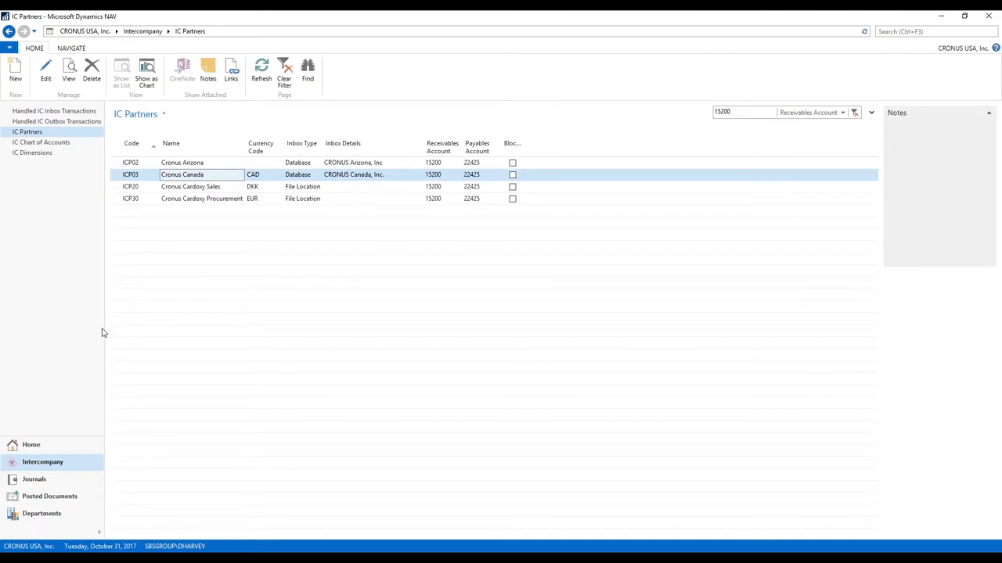
Step: View the IC Chart of Accounts of CRONUS USA, Inc., and switch the company to CRONUS Arizona, Inc
{"action": "left_click", "coordinate": [62, 144]}
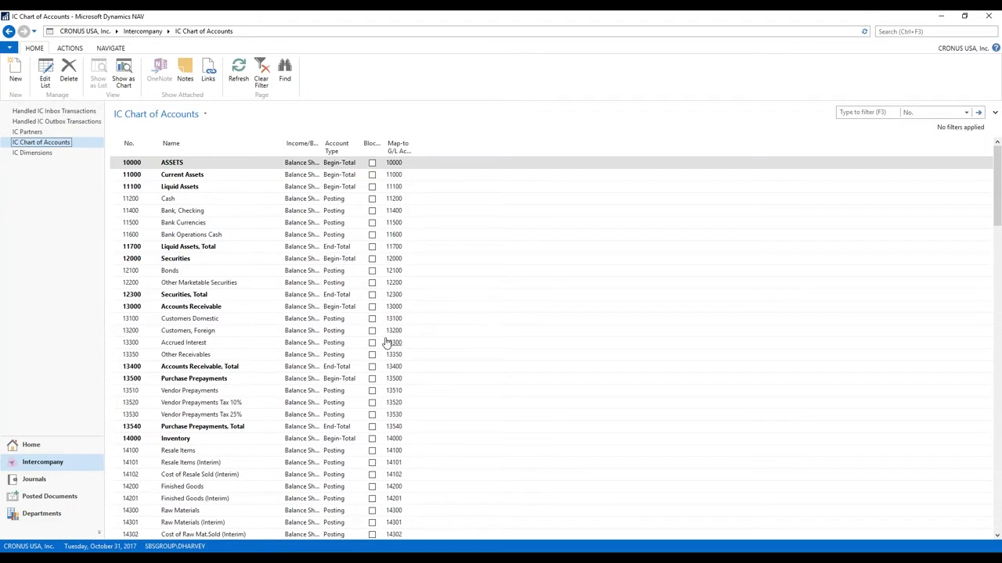
{"action": "left_click", "coordinate": [31, 547]}
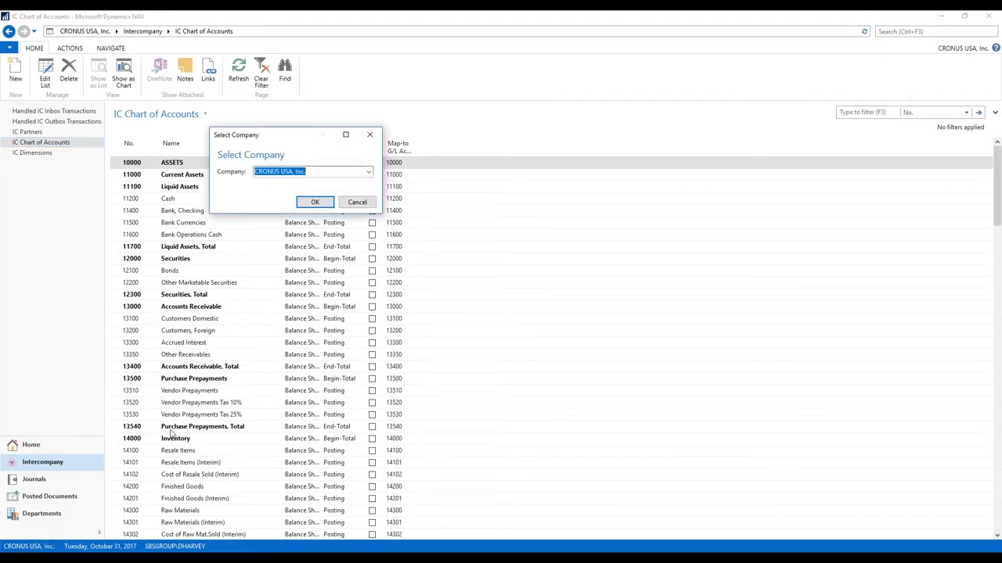
{"action": "left_click", "coordinate": [369, 171]}
{"action": "left_click", "coordinate": [298, 188]}
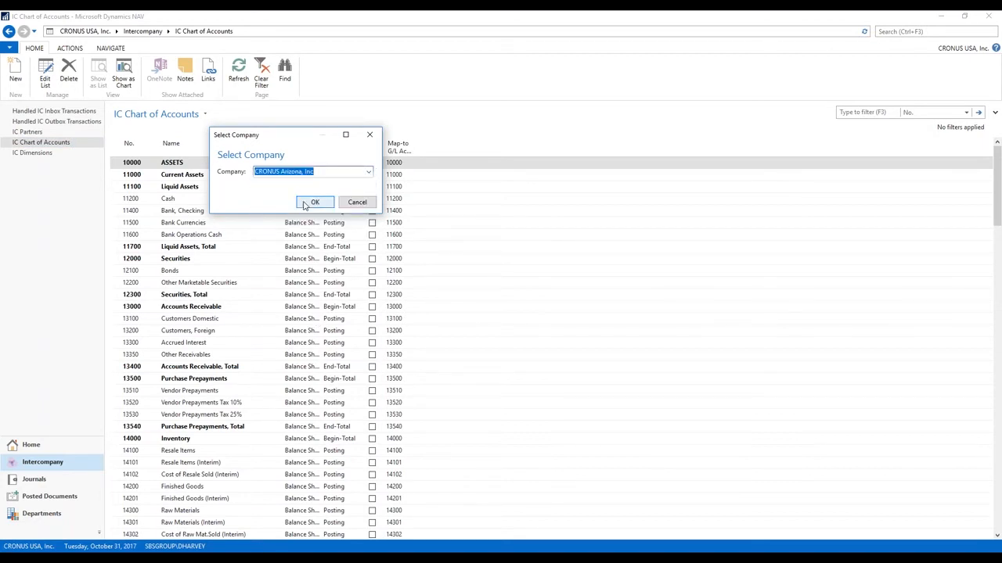
{"action": "left_click", "coordinate": [305, 204]}
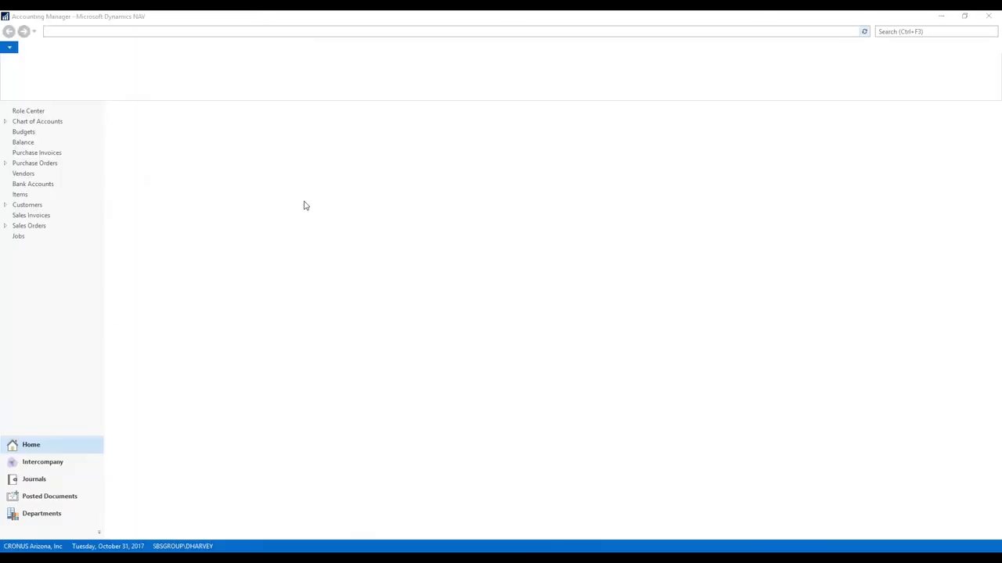
Step: Examine the map-to G/L account numbers in the IC Chart of Accounts of CRONUS Arizona, Inc
{"action": "left_click", "coordinate": [42, 462]}
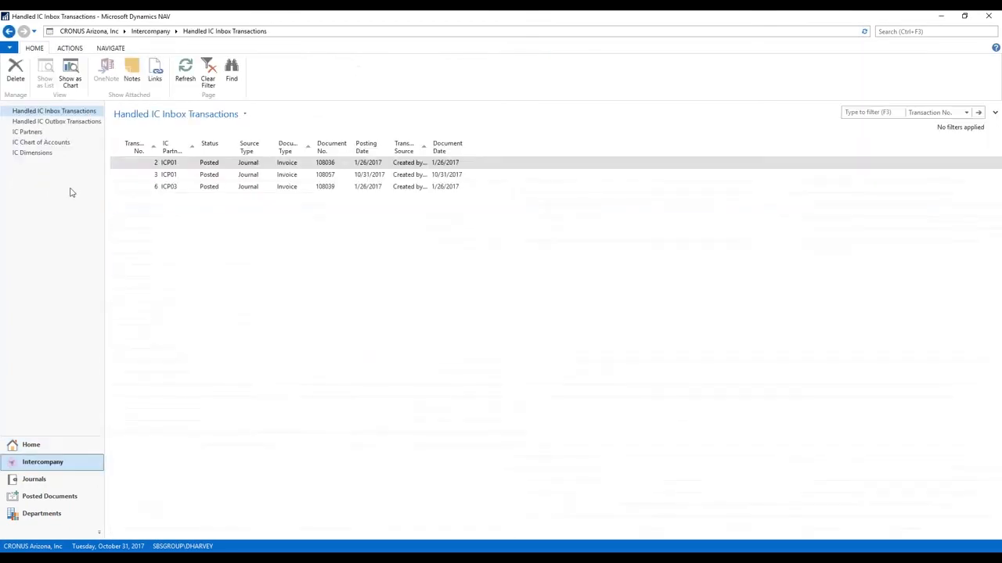
{"action": "left_click", "coordinate": [35, 144]}
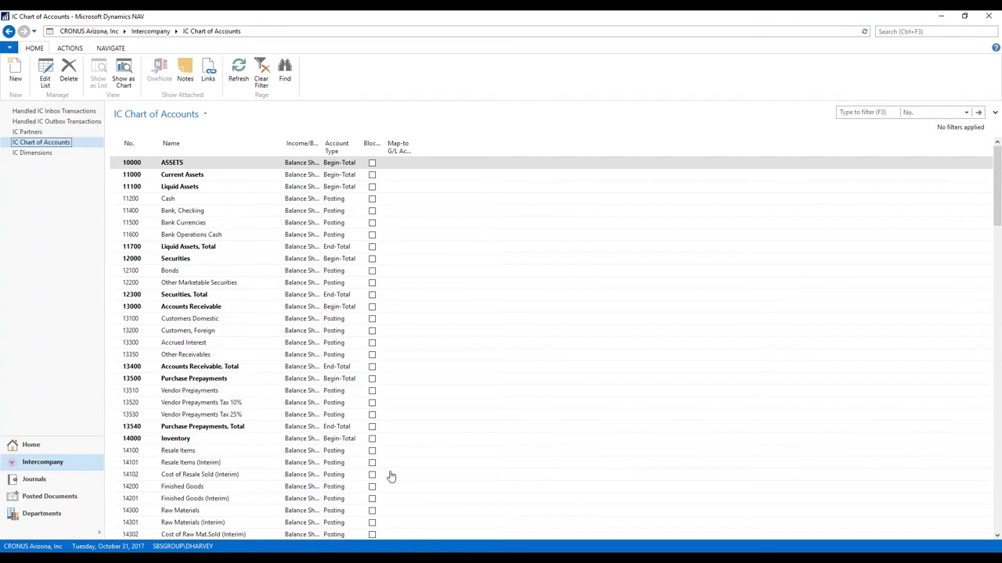
{"action": "scroll", "coordinate": [389, 474], "scroll_direction": "down", "scroll_amount": 10}
{"action": "scroll", "coordinate": [392, 475], "scroll_direction": "down", "scroll_amount": 20}
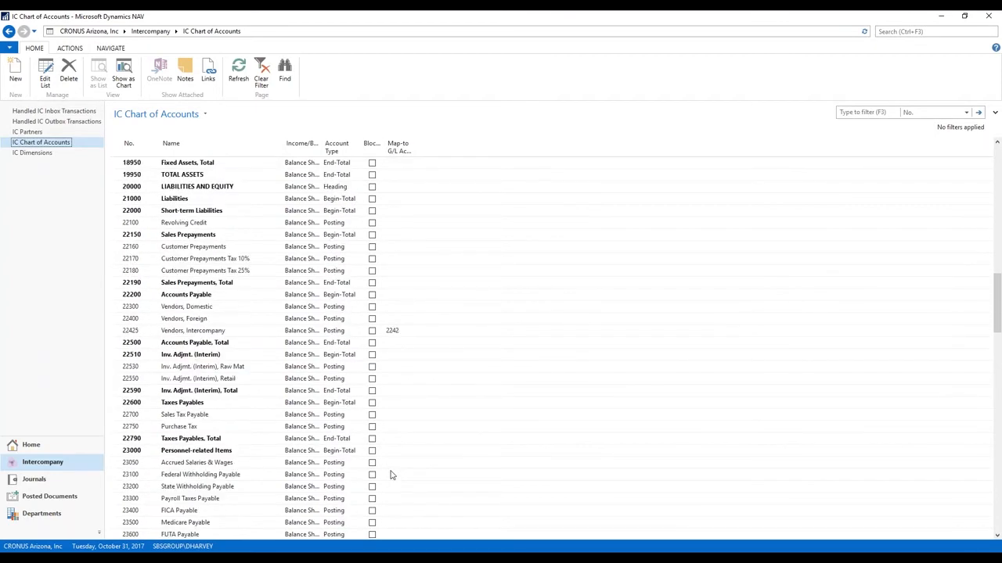
{"action": "scroll", "coordinate": [391, 475], "scroll_direction": "down", "scroll_amount": 20}
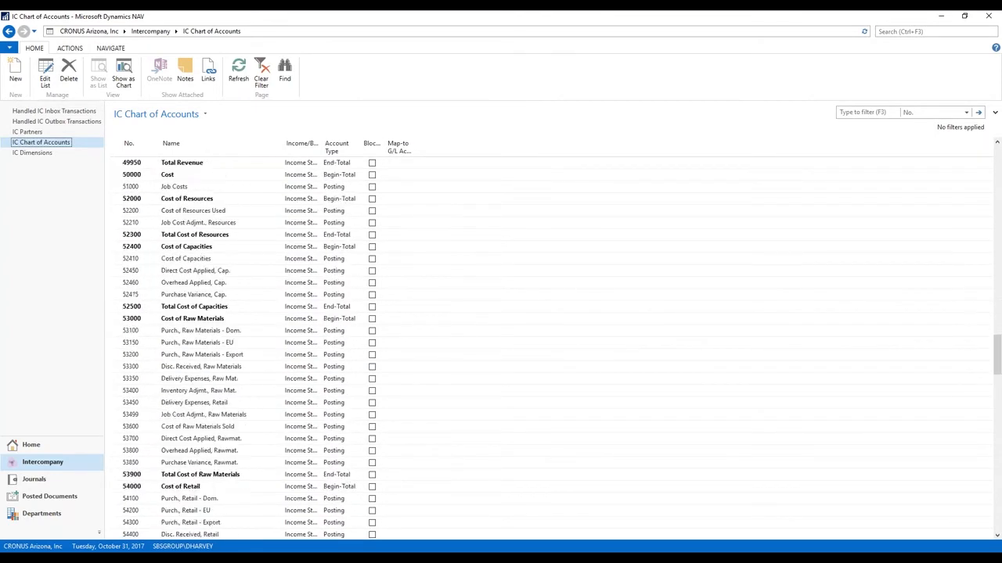
{"action": "scroll", "coordinate": [391, 475], "scroll_direction": "down", "scroll_amount": 6}
{"action": "scroll", "coordinate": [391, 475], "scroll_direction": "up", "scroll_amount": 1}
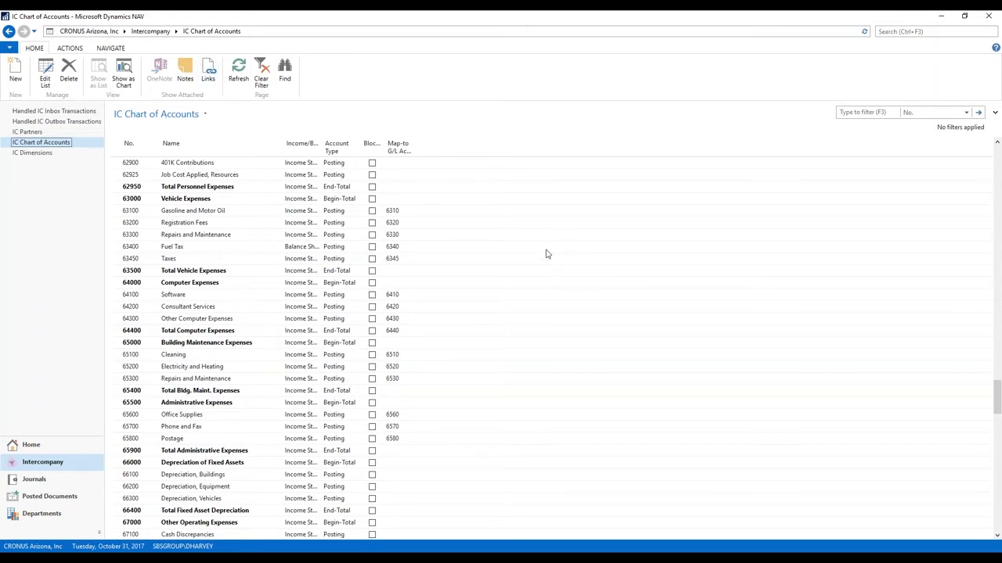
Step: Look up the G/L accounts selectable for the Gasoline and Motor Oil mapping, and view the IC chart's mapping and copying functions
{"action": "left_click", "coordinate": [405, 215]}
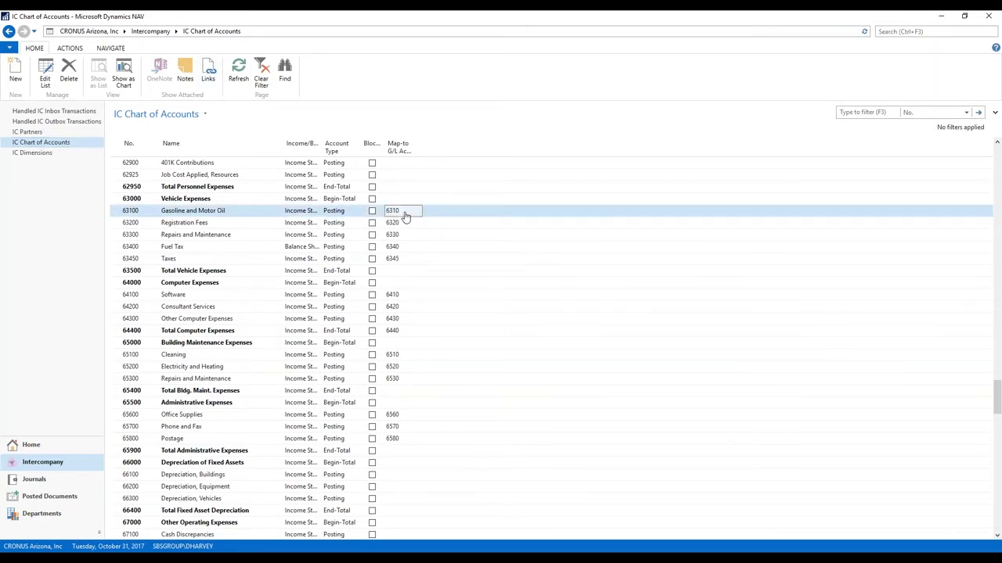
{"action": "left_click", "coordinate": [396, 214]}
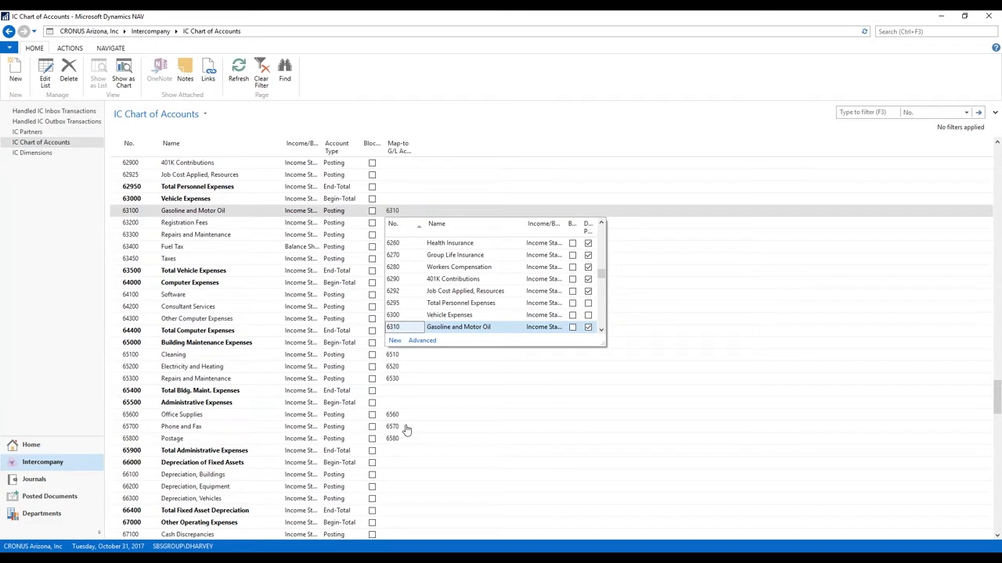
{"action": "left_click", "coordinate": [135, 128]}
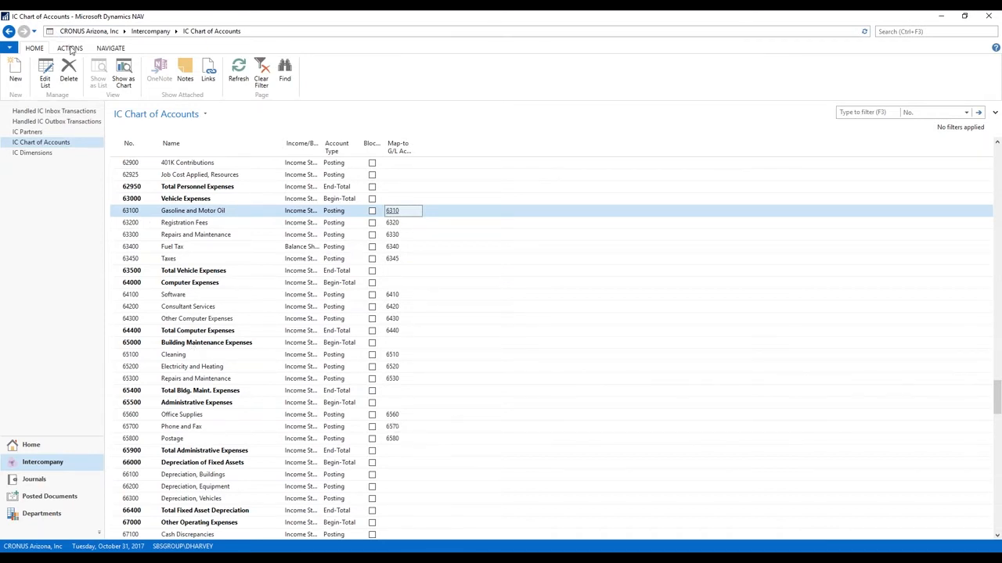
{"action": "left_click", "coordinate": [70, 48]}
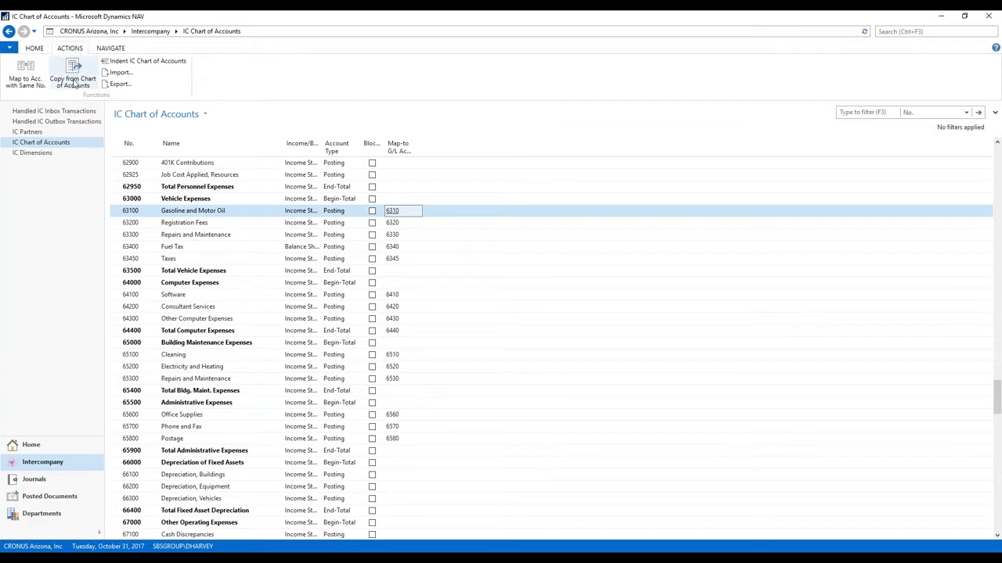
{"action": "left_click", "coordinate": [110, 48]}
{"action": "left_click", "coordinate": [69, 47]}
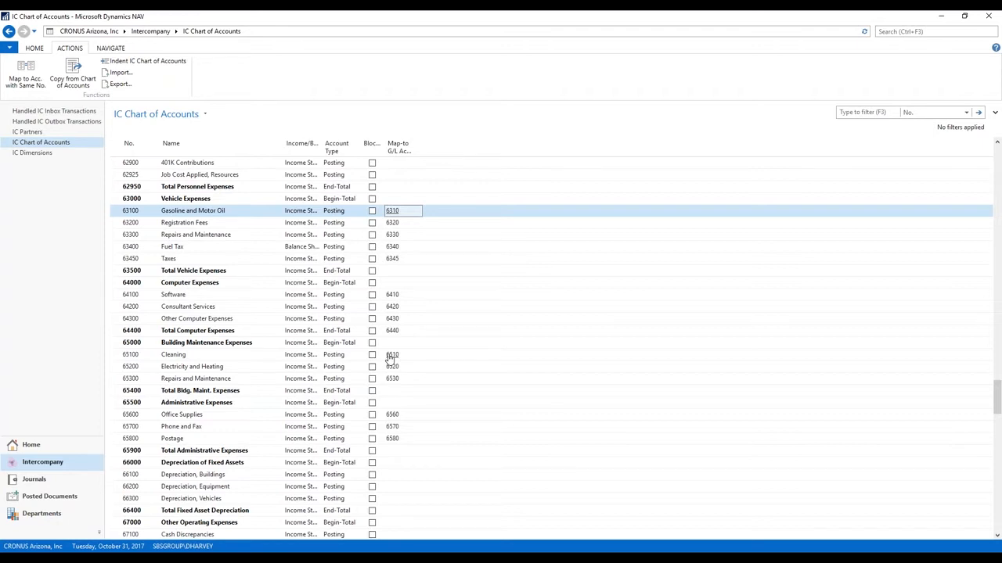
Step: Switch the company back to CRONUS USA, Inc., and open its IC Chart of Accounts
{"action": "left_click", "coordinate": [32, 546]}
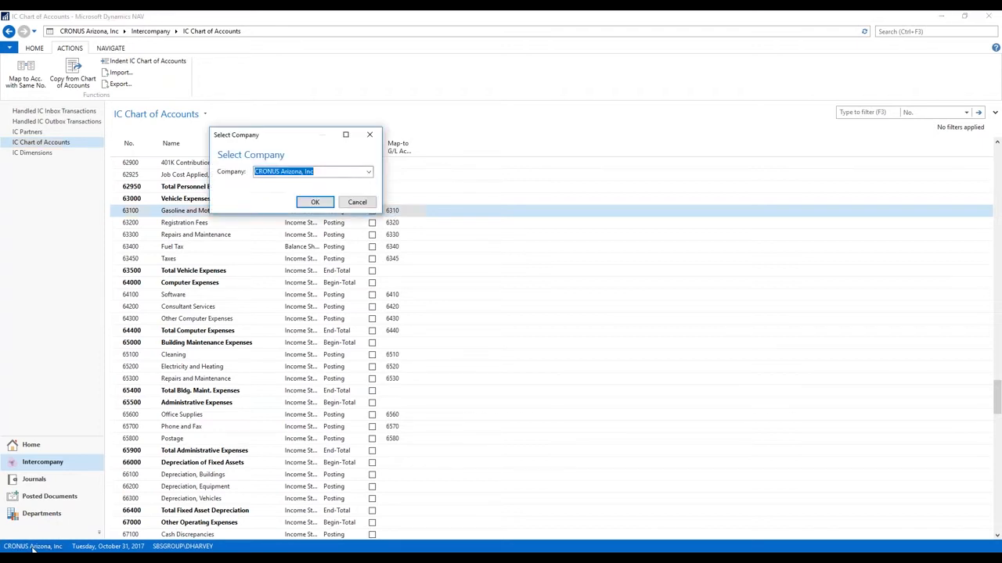
{"action": "left_click", "coordinate": [368, 172]}
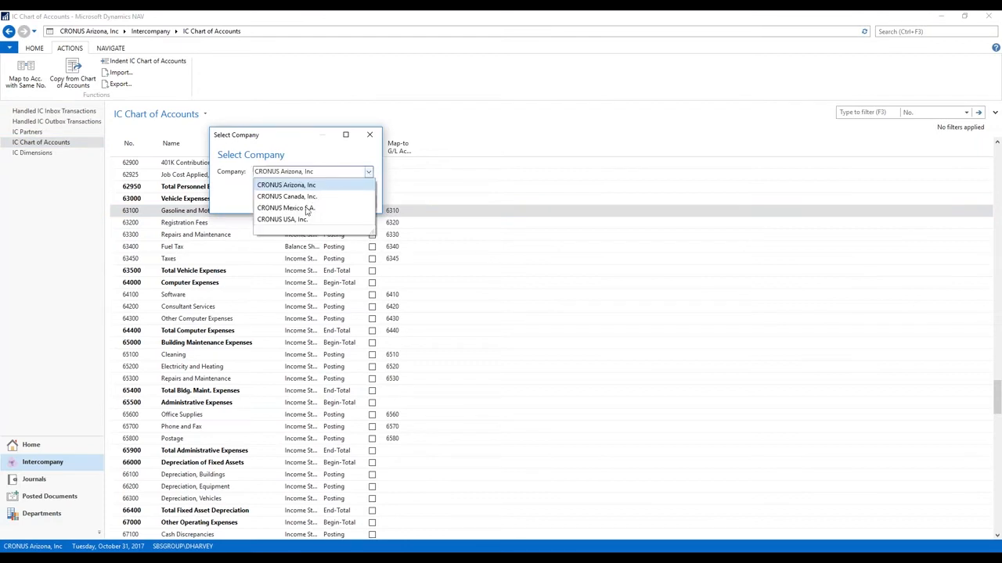
{"action": "left_click", "coordinate": [295, 220]}
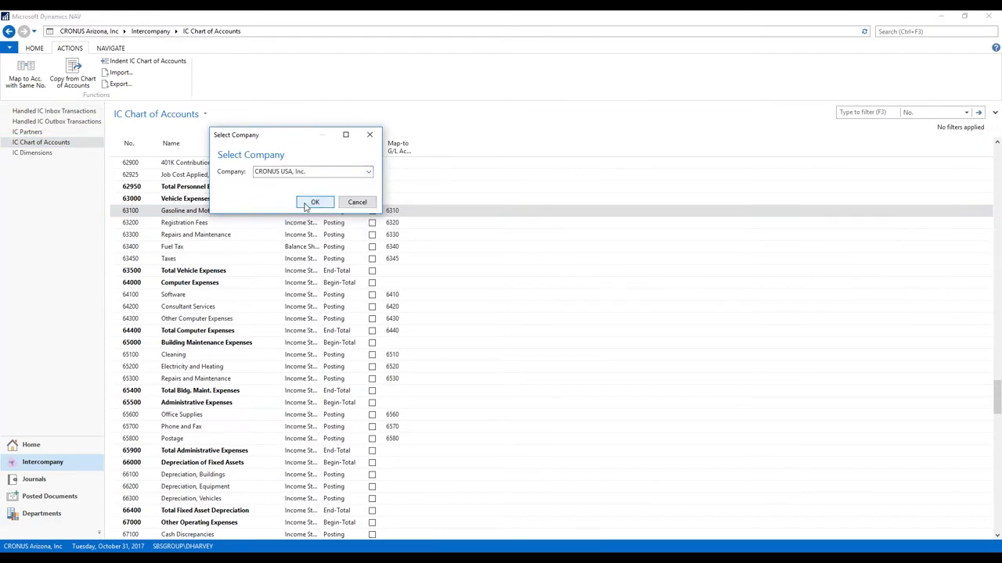
{"action": "left_click", "coordinate": [310, 203]}
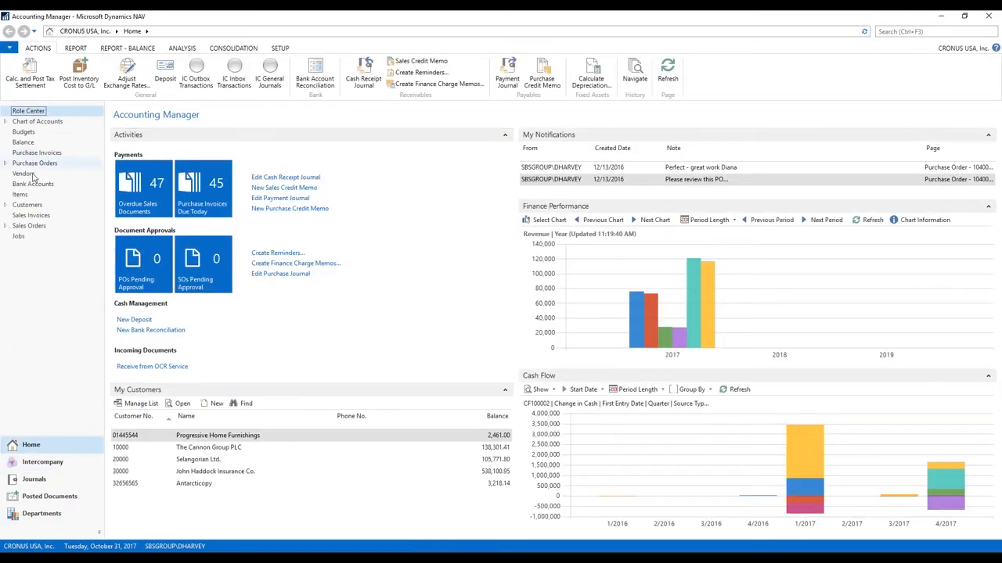
{"action": "left_click", "coordinate": [43, 462]}
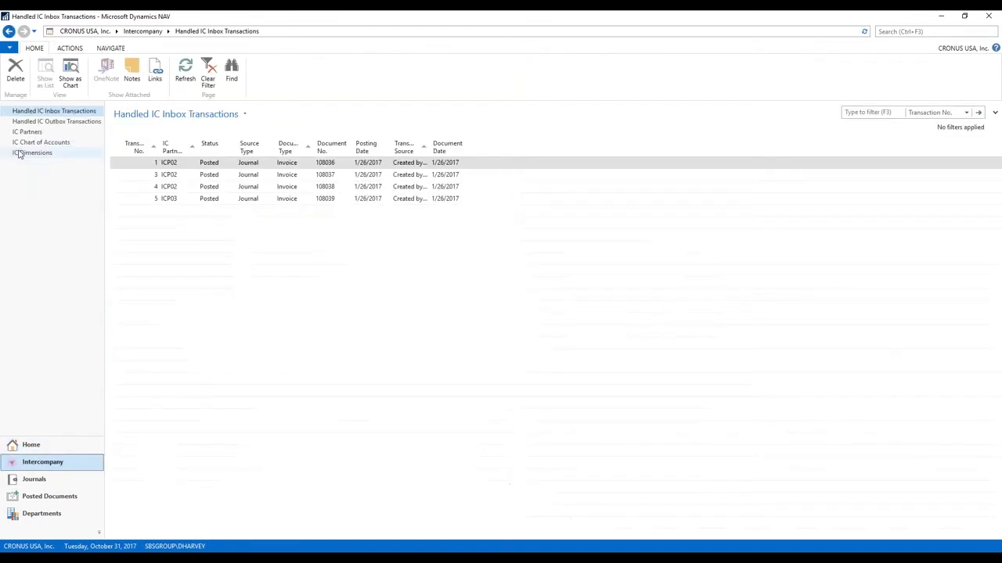
{"action": "left_click", "coordinate": [32, 144]}
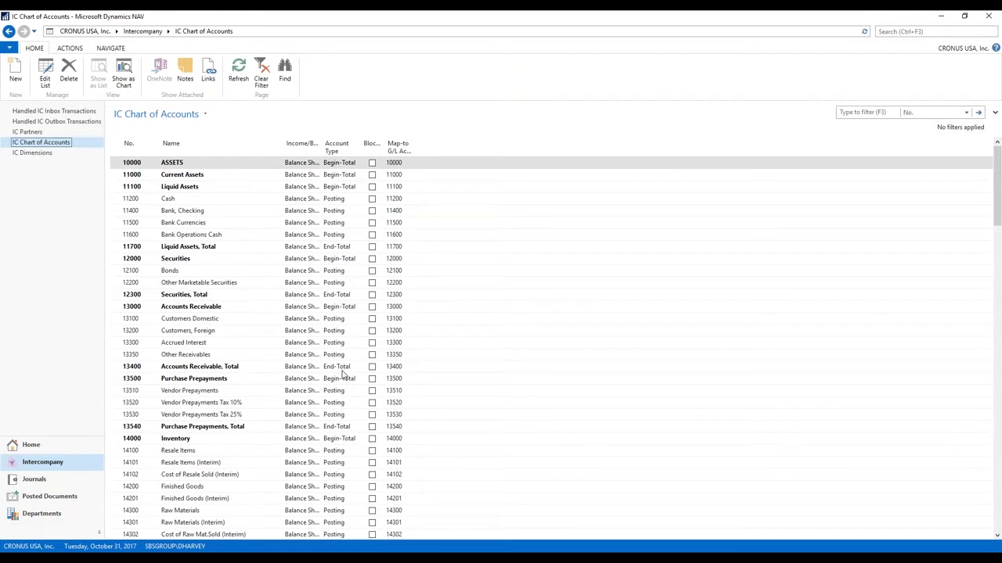
Step: Open the IC Dimensions list and widen the Map-to Dimension Code column so the codes fit
{"action": "left_click", "coordinate": [54, 157]}
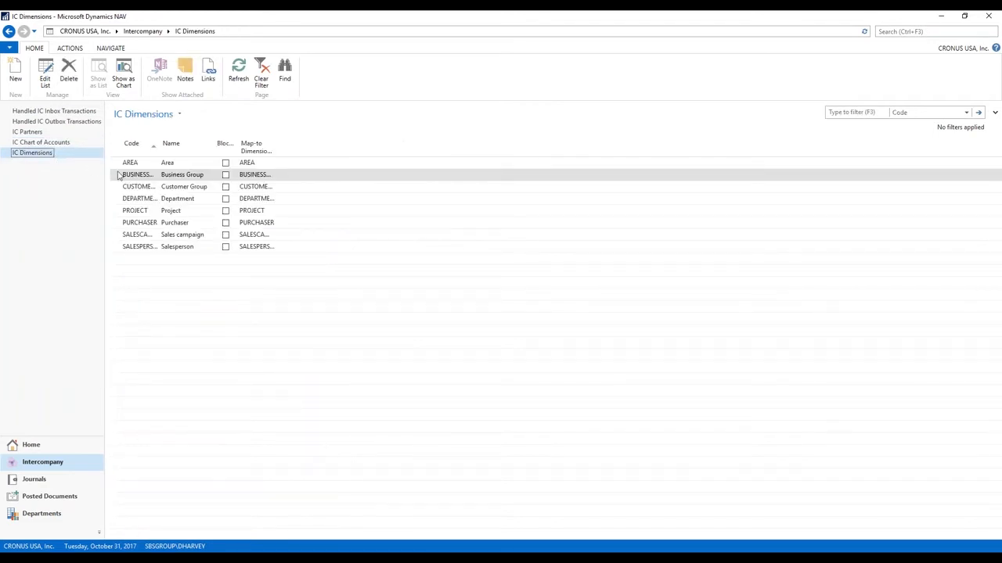
{"action": "left_click_drag", "start_coordinate": [278, 149], "coordinate": [300, 148]}
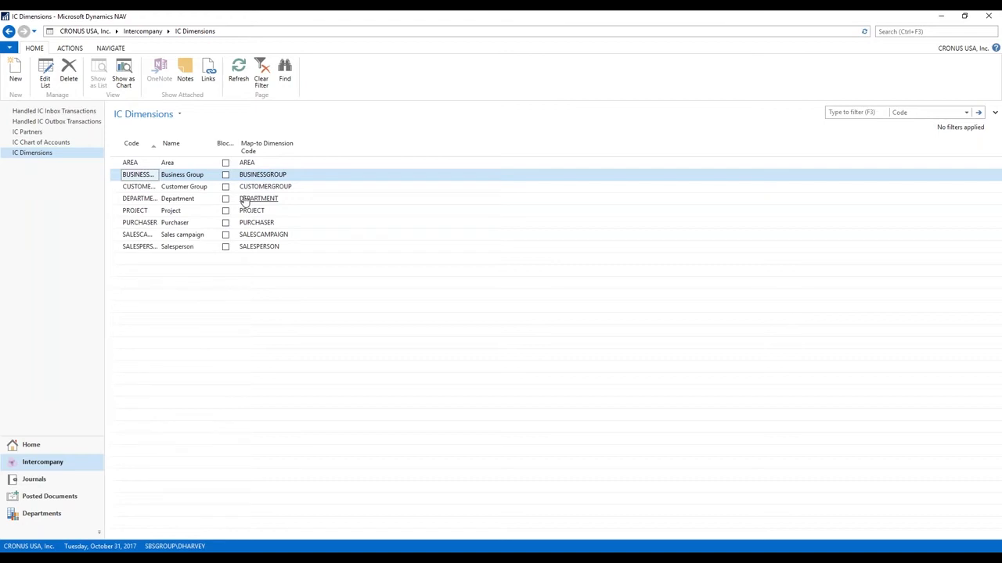
Step: View the functions available for IC dimensions, and examine the IC dimension values of the Business Group dimension
{"action": "left_click", "coordinate": [71, 48]}
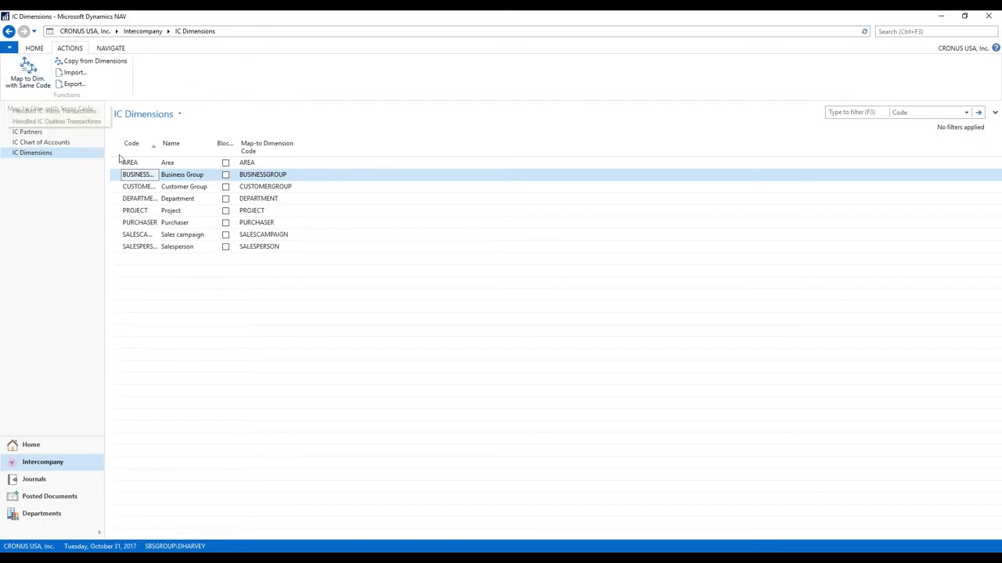
{"action": "left_click", "coordinate": [109, 48]}
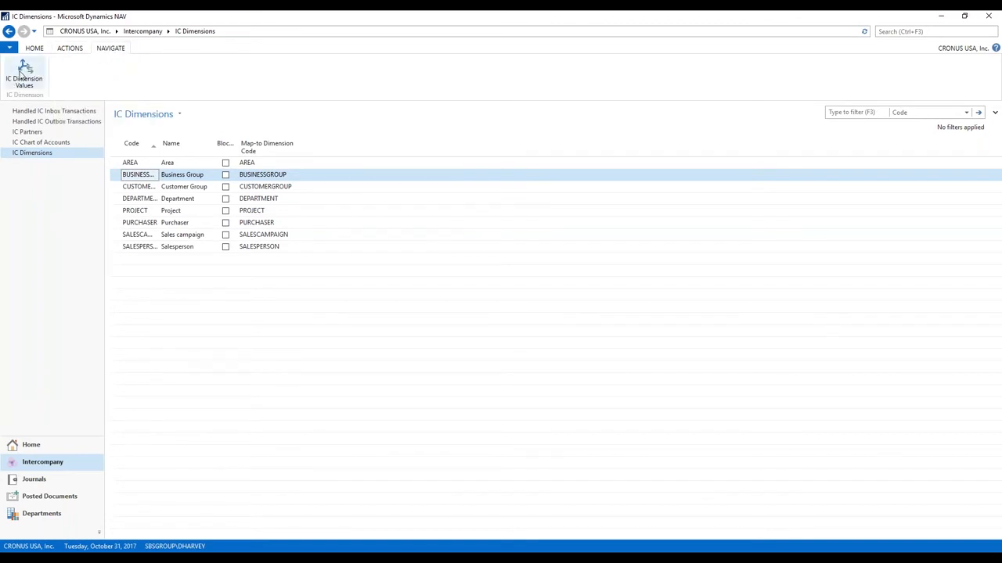
{"action": "left_click", "coordinate": [21, 74]}
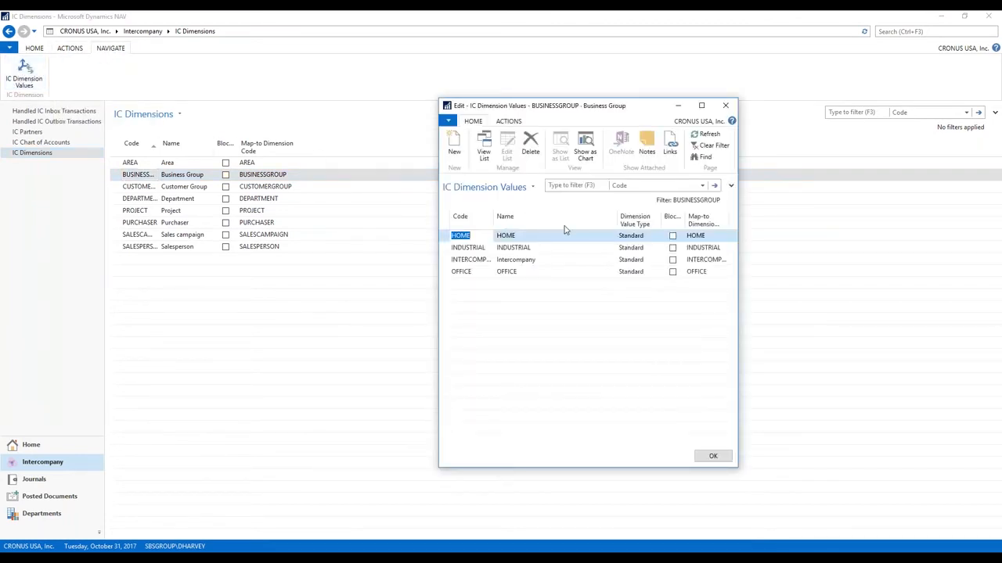
{"action": "left_click", "coordinate": [725, 107]}
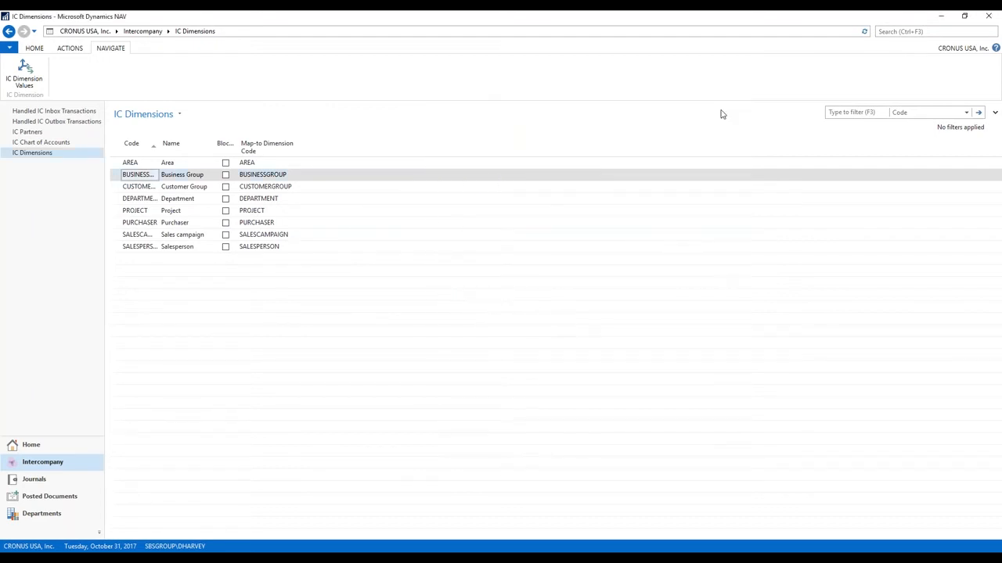
Step: Open the IC Chart of Accounts and look up the full G/L account list for the Sales Tax Payable account mapping
{"action": "left_click", "coordinate": [47, 142]}
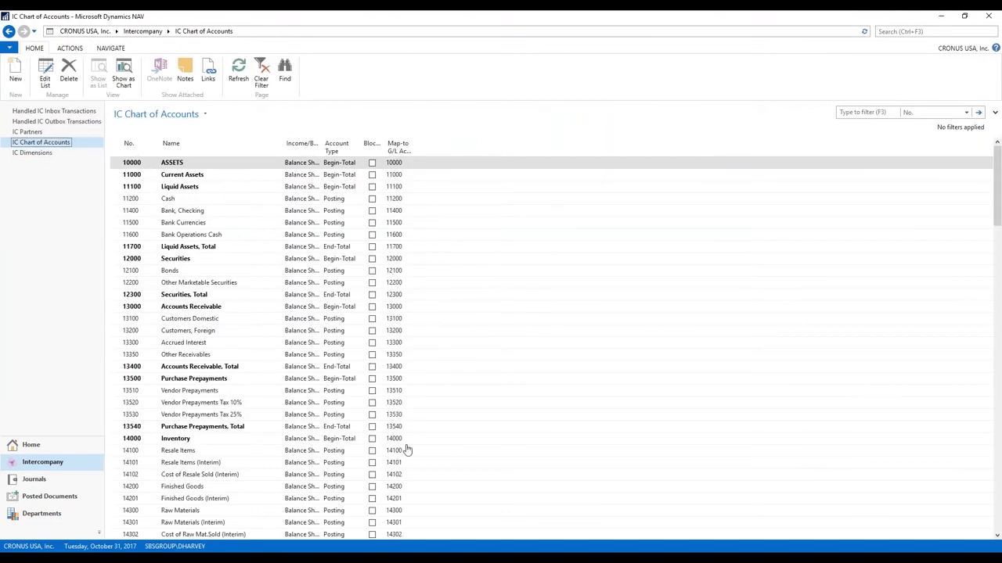
{"action": "scroll", "coordinate": [407, 449], "scroll_direction": "down", "scroll_amount": 20}
{"action": "scroll", "coordinate": [397, 443], "scroll_direction": "down", "scroll_amount": 2}
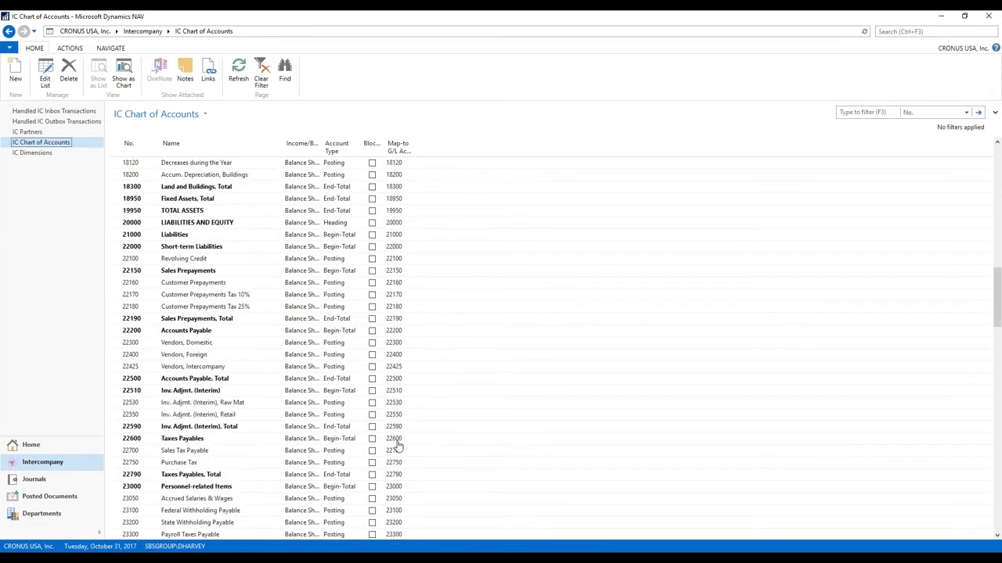
{"action": "left_click", "coordinate": [393, 453]}
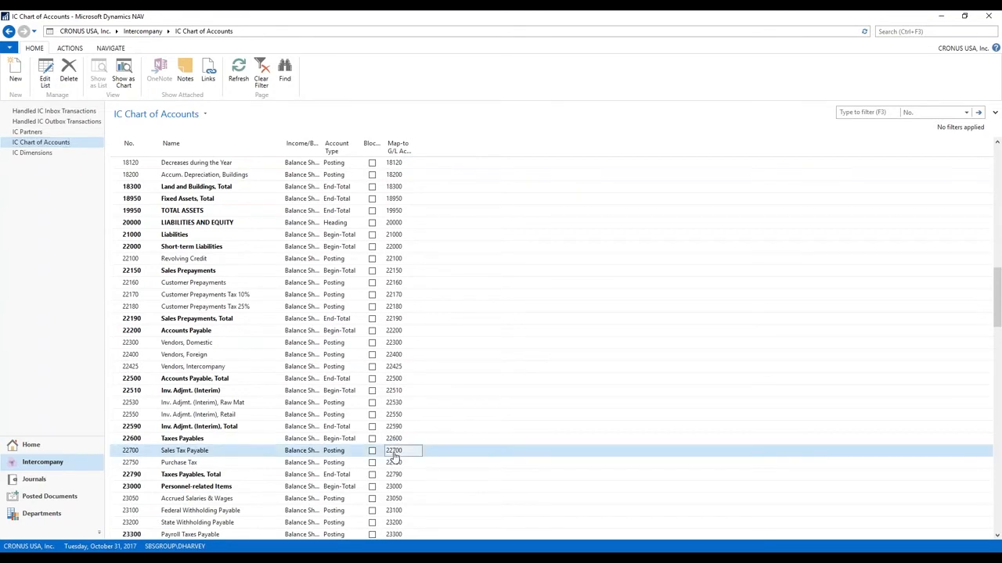
{"action": "left_click", "coordinate": [394, 454]}
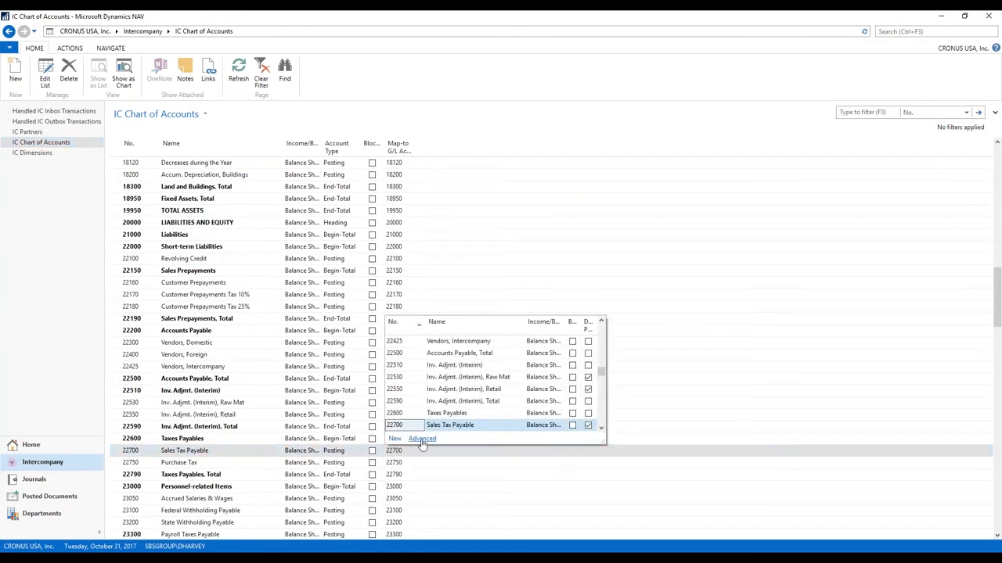
{"action": "left_click", "coordinate": [403, 427]}
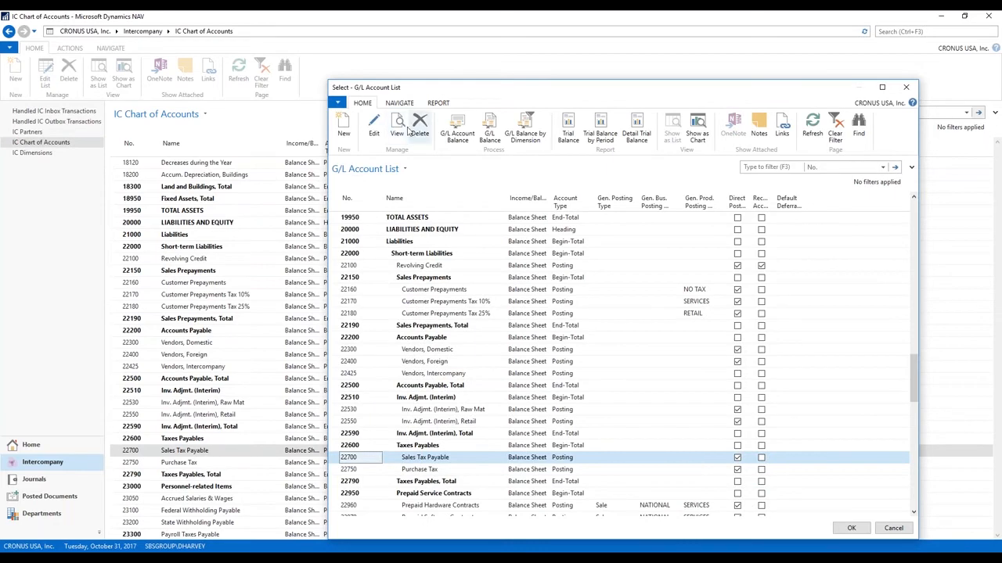
Step: Examine the Default IC Partner G/L Acc. No. field on the Sales Tax Payable account card, and return to the IC chart
{"action": "left_click", "coordinate": [373, 130]}
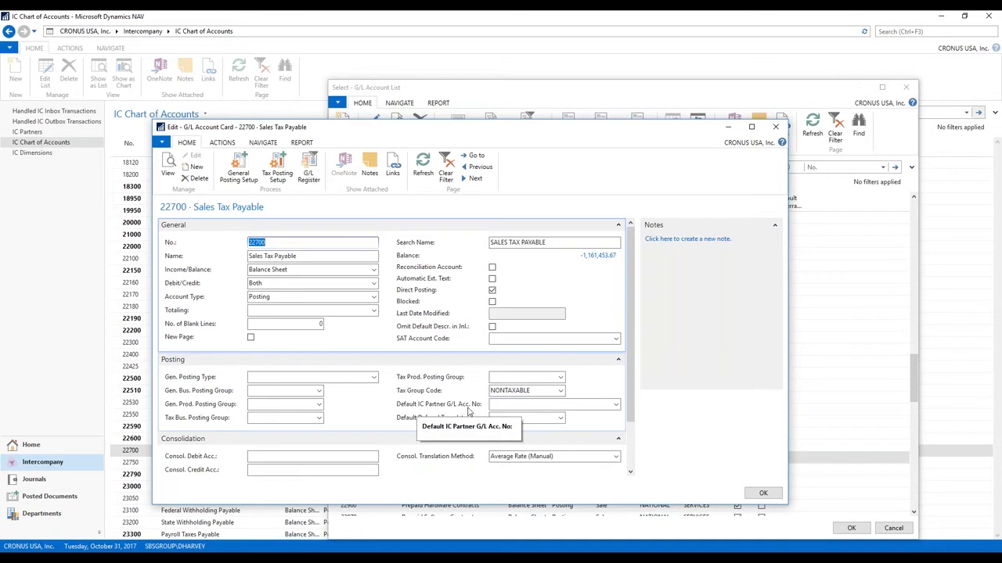
{"action": "left_click", "coordinate": [496, 404]}
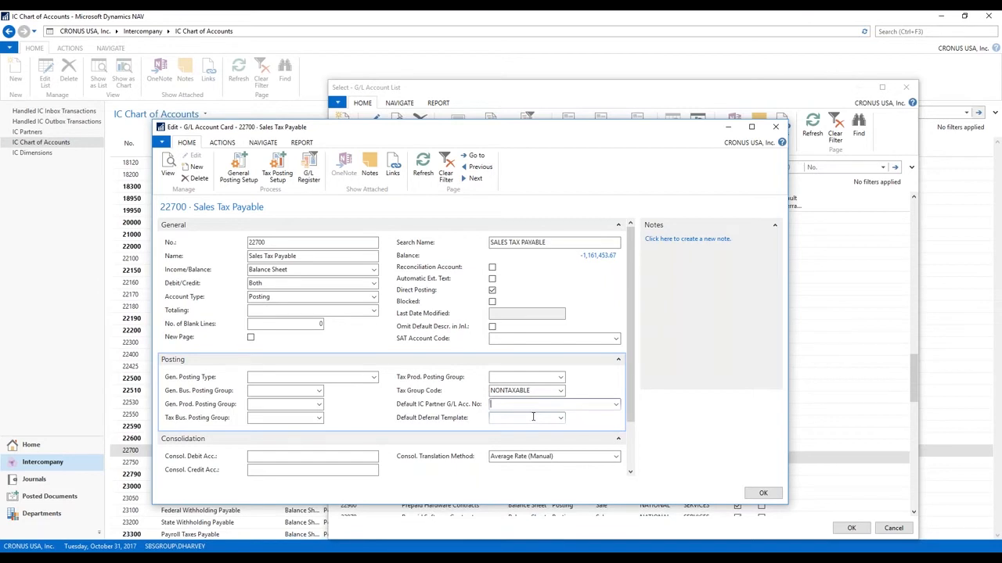
{"action": "left_click", "coordinate": [761, 494]}
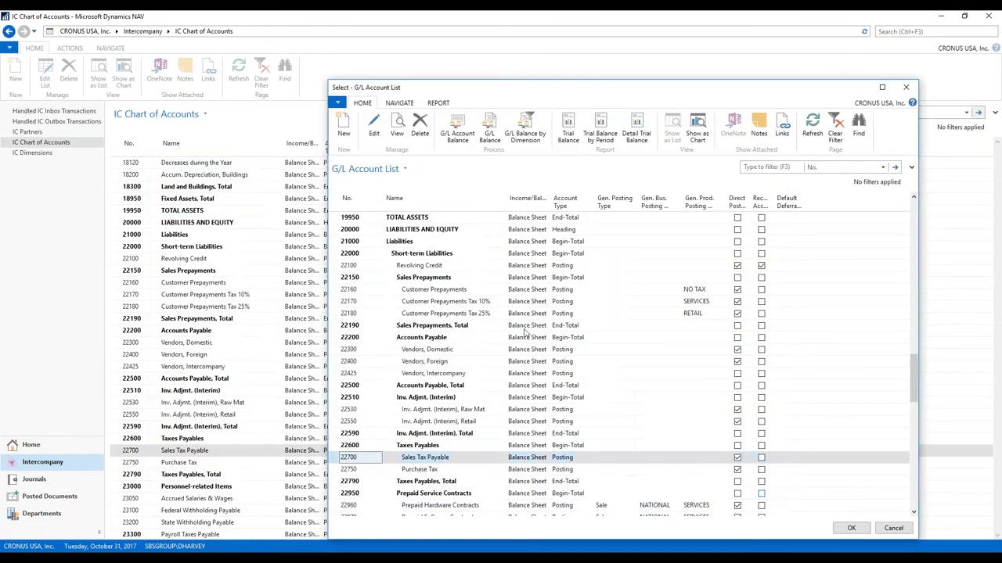
{"action": "left_click", "coordinate": [905, 86]}
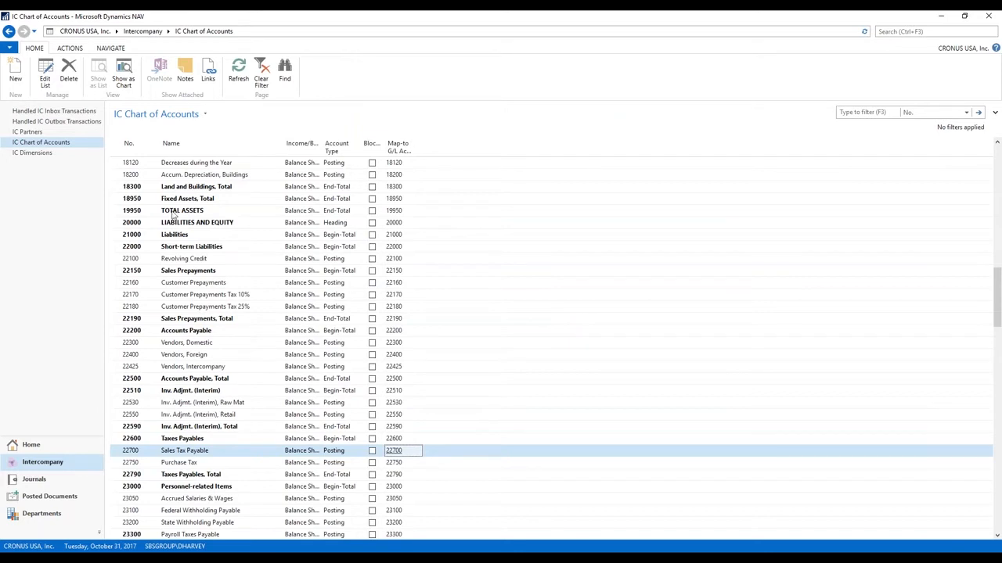
Step: Go from the IC Dimensions to the purchase invoices and open the AR Day Property Management invoice for editing
{"action": "left_click", "coordinate": [36, 156]}
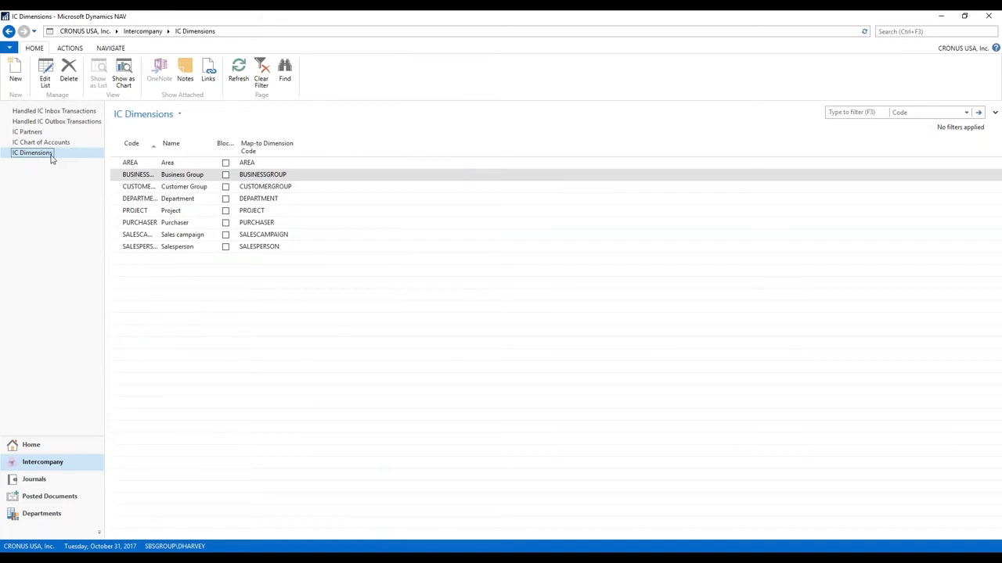
{"action": "left_click", "coordinate": [31, 449]}
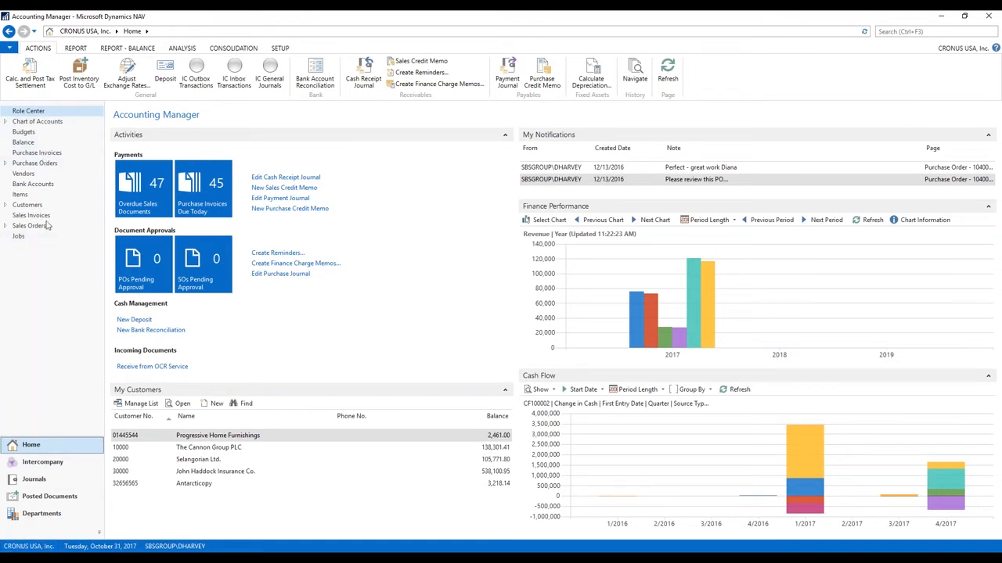
{"action": "left_click", "coordinate": [25, 154]}
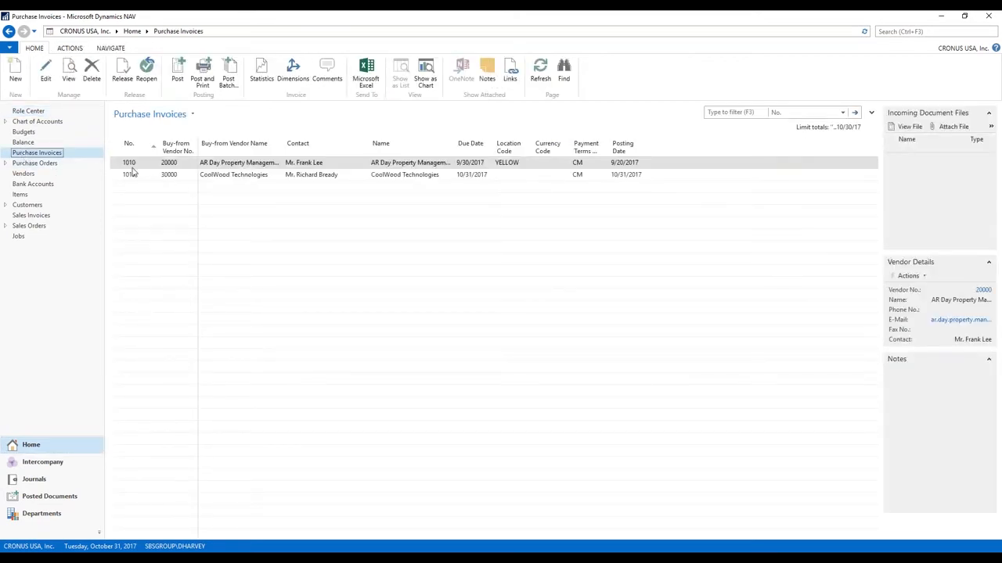
{"action": "left_click", "coordinate": [47, 79]}
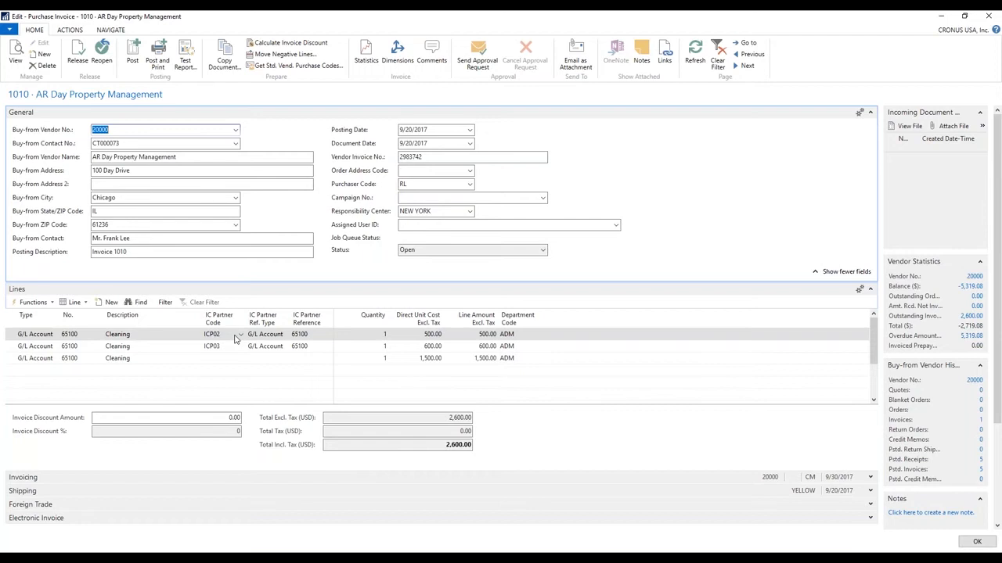
Step: Look up the IC partner codes selectable for the first Cleaning line of the invoice
{"action": "left_click", "coordinate": [240, 335]}
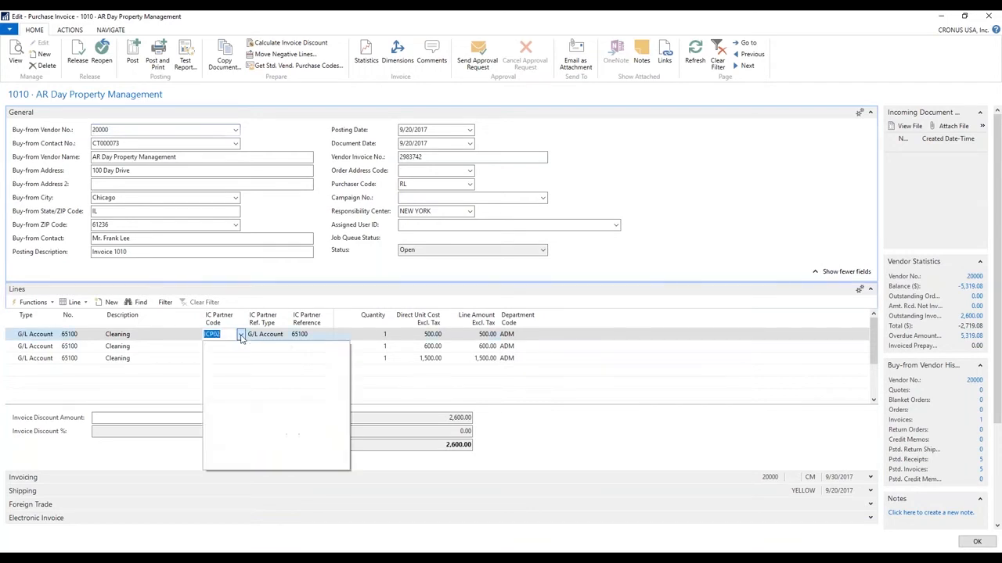
{"action": "left_click", "coordinate": [220, 334]}
{"action": "left_click", "coordinate": [429, 338]}
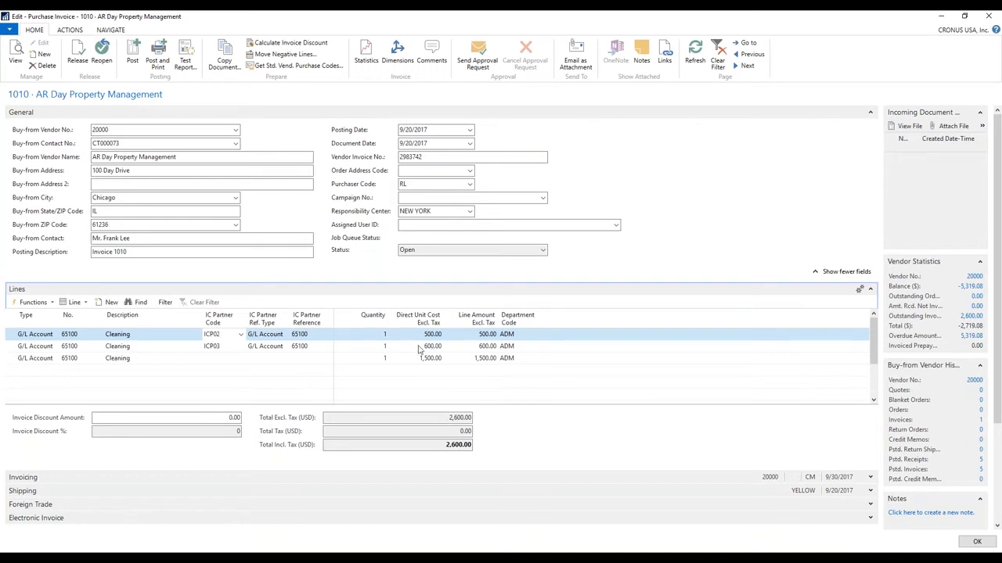
{"action": "left_click", "coordinate": [313, 336]}
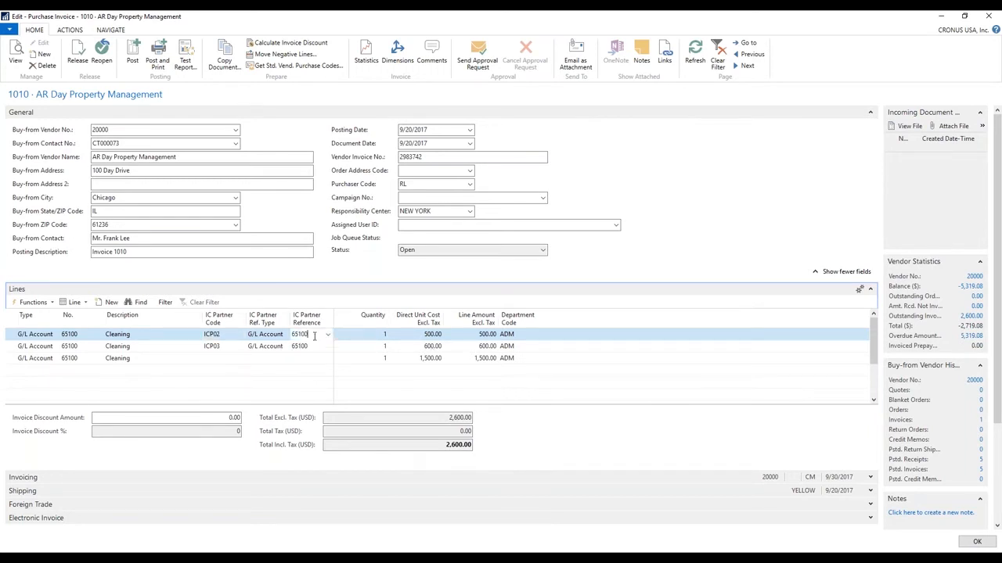
{"action": "key", "text": "BackSpace"}
{"action": "left_click", "coordinate": [304, 346]}
{"action": "left_click", "coordinate": [302, 334]}
{"action": "type", "text": "0"}
{"action": "key", "text": "Down"}
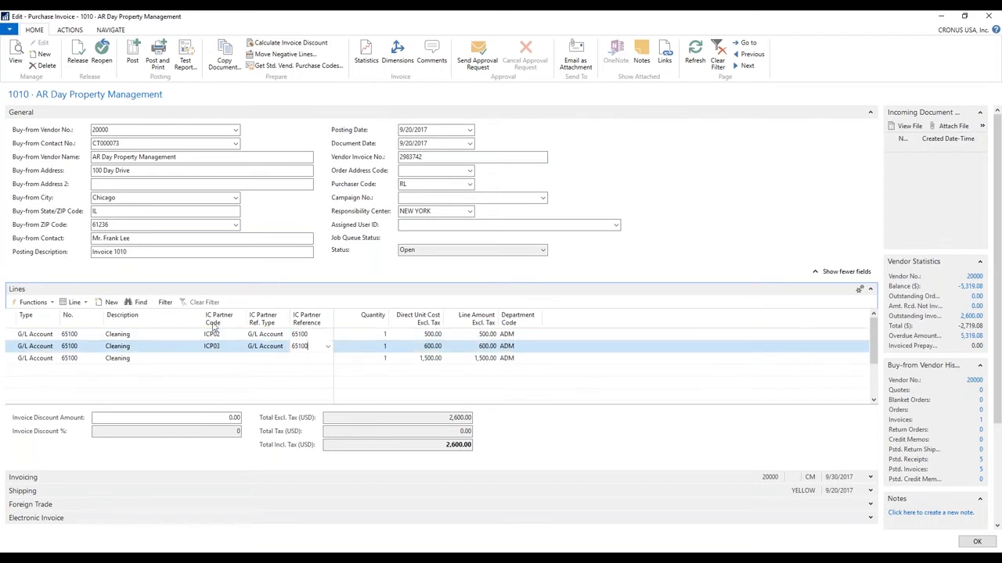
Step: Check the IC G/L account list for the first line's IC Partner Reference, and post the AR Day Property Management invoice
{"action": "left_click", "coordinate": [303, 336]}
{"action": "left_click", "coordinate": [327, 334]}
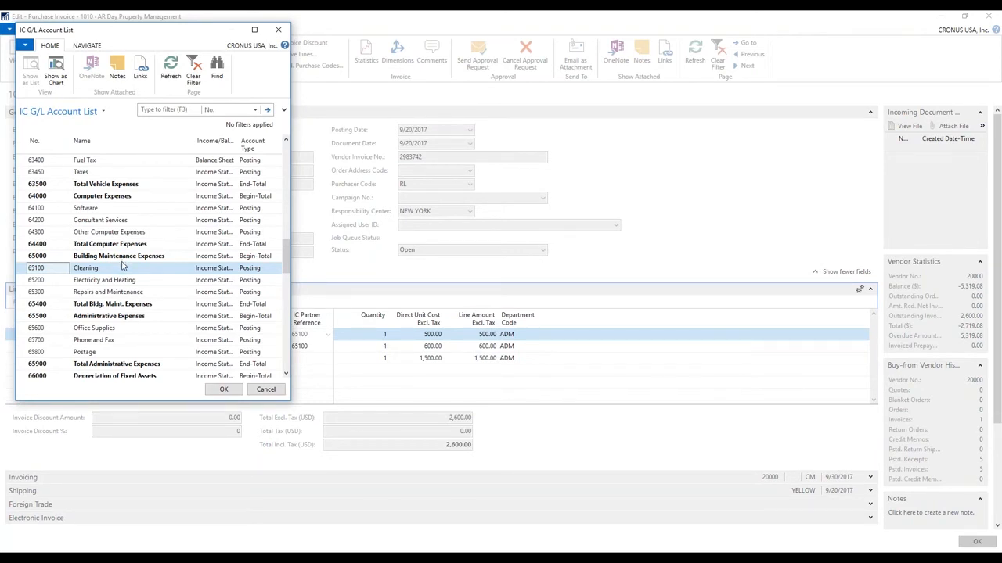
{"action": "left_click", "coordinate": [279, 30]}
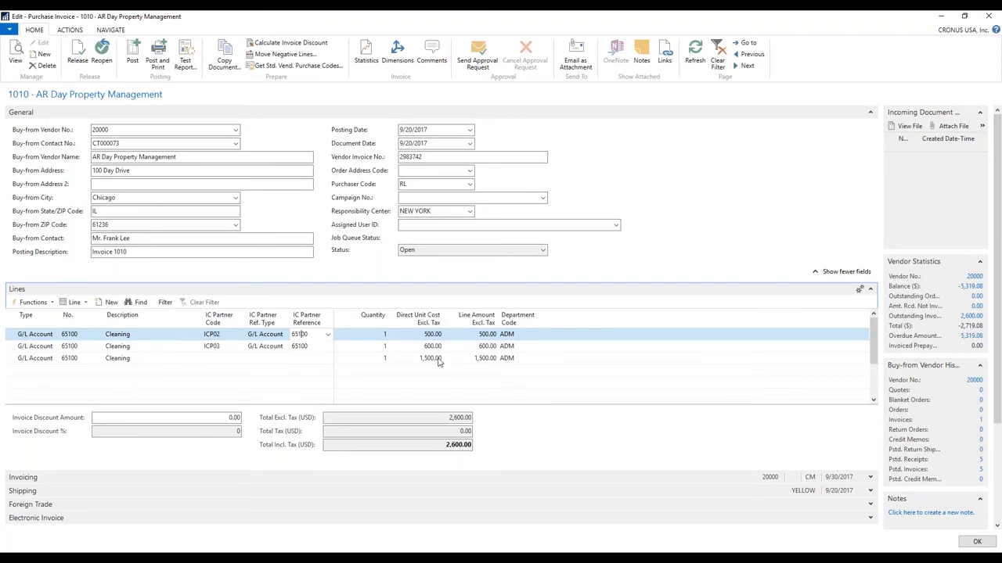
{"action": "left_click", "coordinate": [133, 56]}
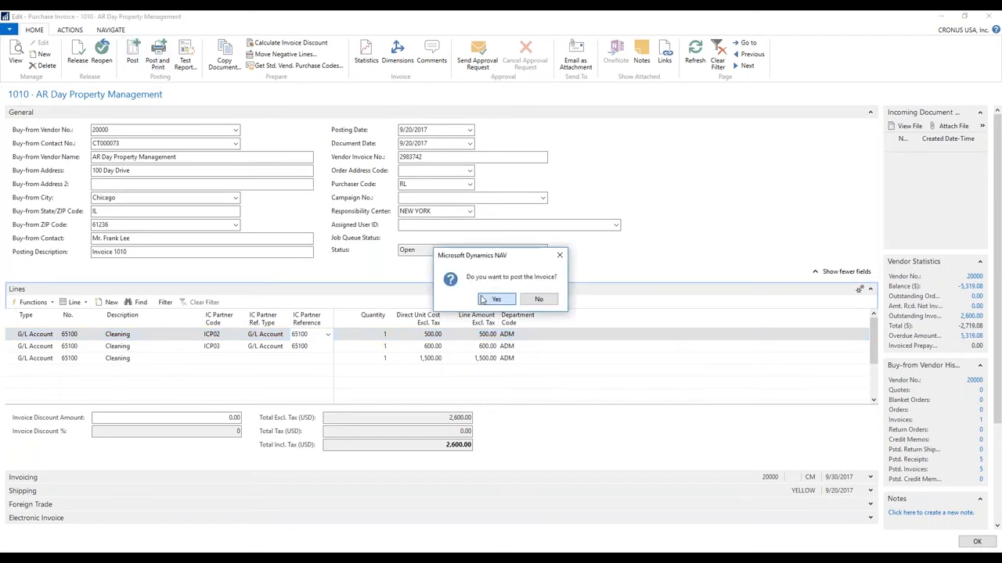
{"action": "left_click", "coordinate": [481, 300]}
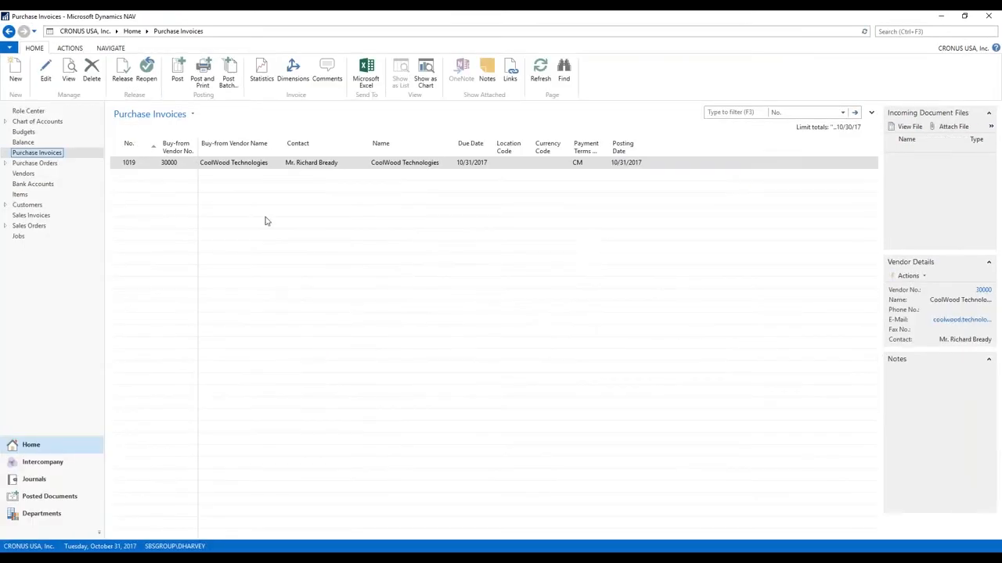
Step: Open the G/L Registers among the posted documents and examine the general ledger entries of the newest register
{"action": "left_click", "coordinate": [63, 499]}
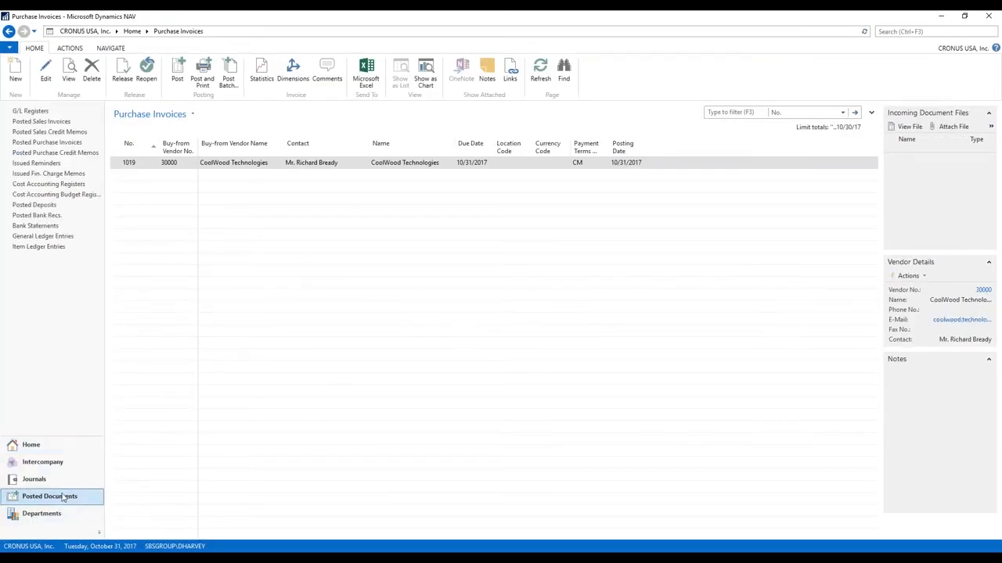
{"action": "left_click", "coordinate": [18, 112]}
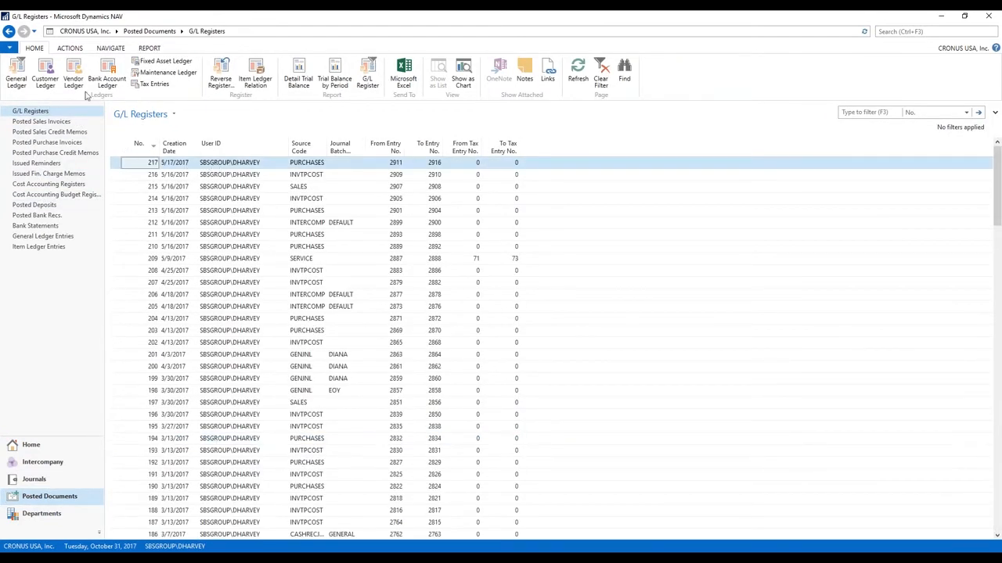
{"action": "left_click", "coordinate": [25, 82]}
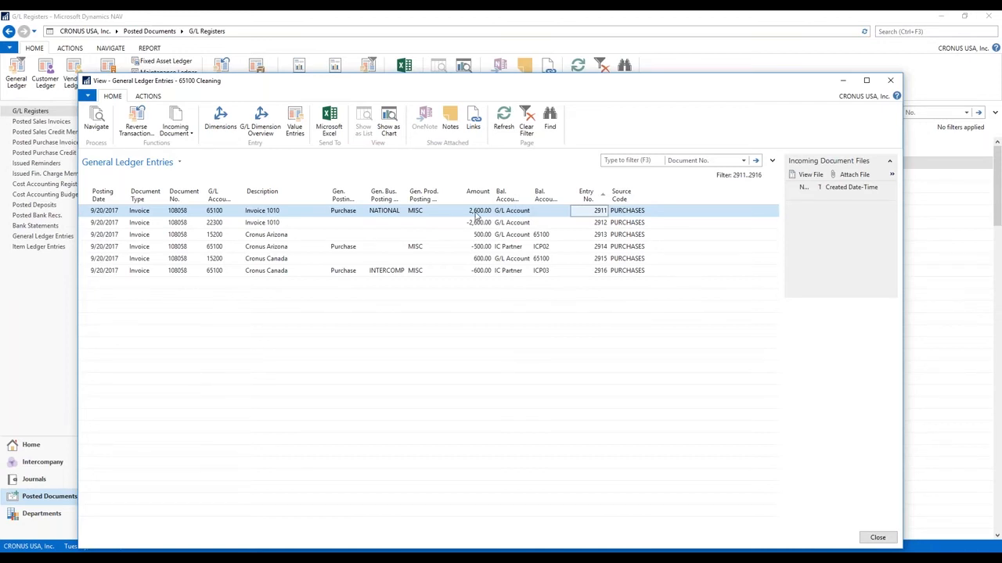
{"action": "left_click", "coordinate": [878, 538]}
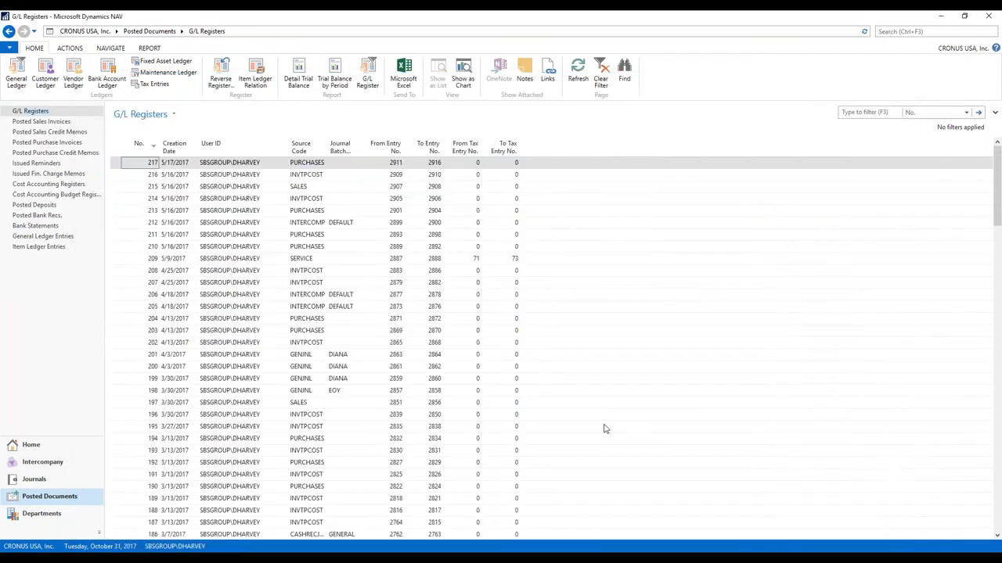
Step: Filter the Chart of Accounts to account 65100 and open the ledger entries behind its balance
{"action": "left_click", "coordinate": [33, 446]}
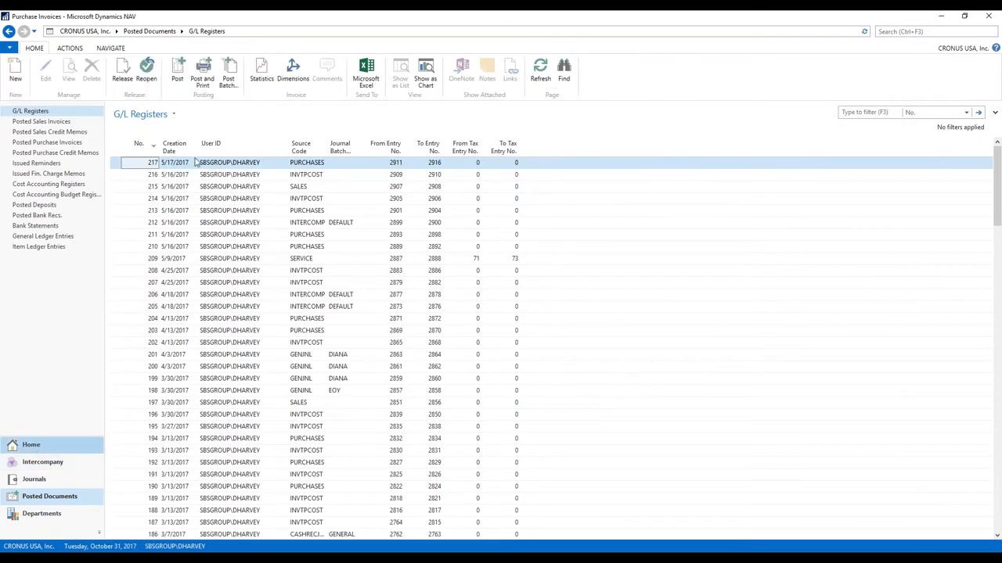
{"action": "left_click", "coordinate": [50, 122]}
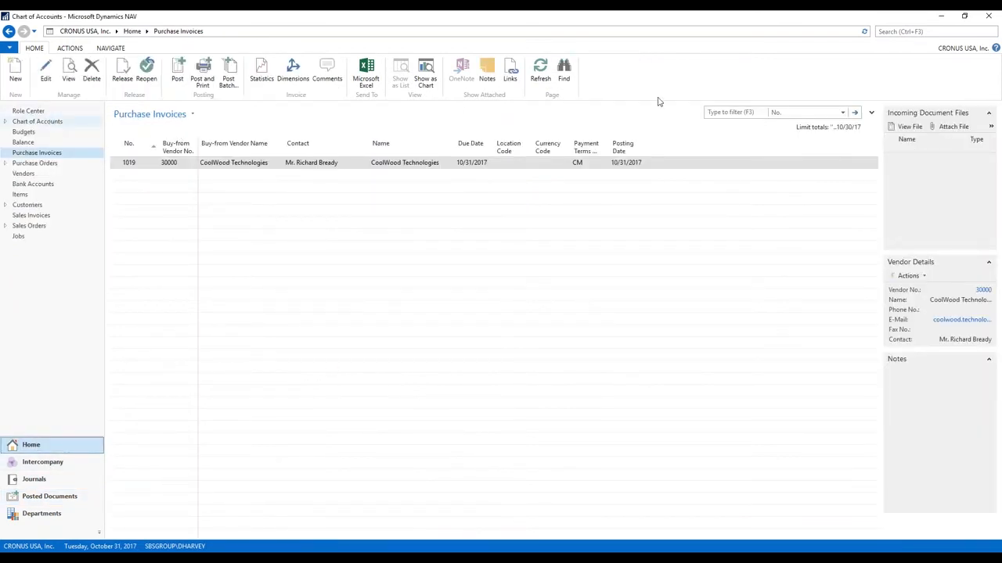
{"action": "left_click", "coordinate": [745, 114]}
{"action": "type", "text": "65100"}
{"action": "key", "text": "Return"}
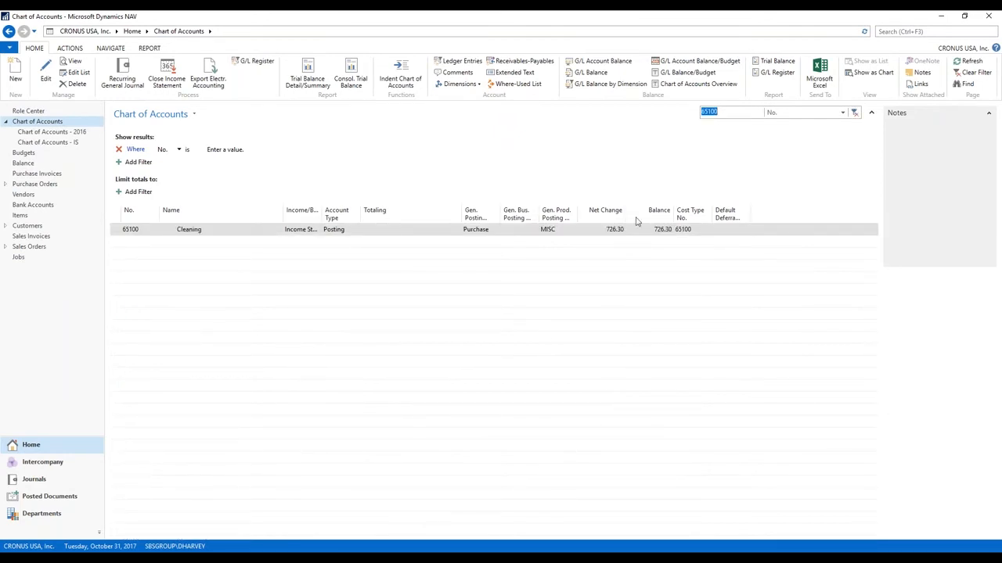
{"action": "left_click", "coordinate": [661, 231]}
{"action": "left_click", "coordinate": [661, 229]}
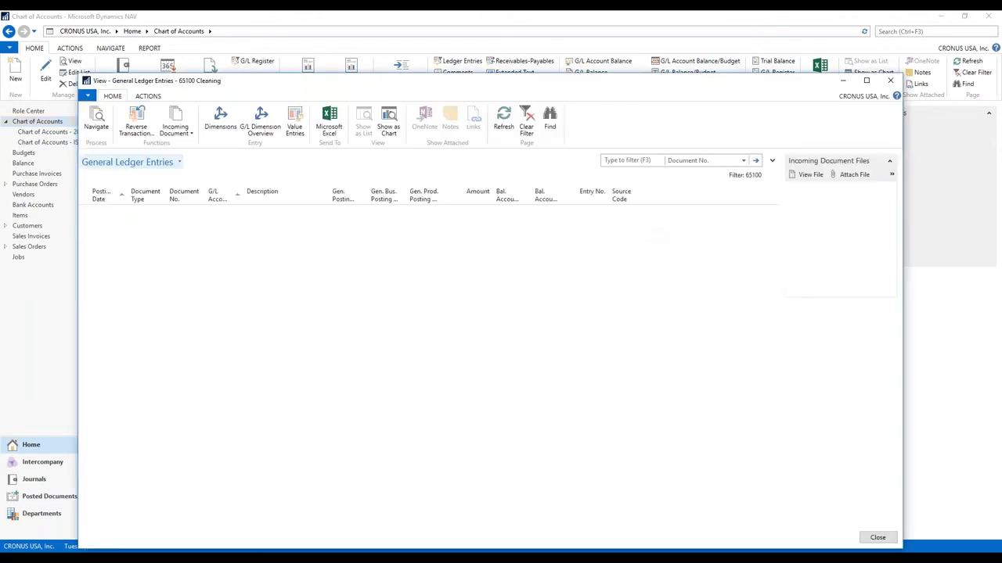
Step: Filter the Cleaning account's ledger entries to document 108058, examine the intercompany amounts, and close the entries
{"action": "scroll", "coordinate": [339, 361], "scroll_direction": "down", "scroll_amount": 10}
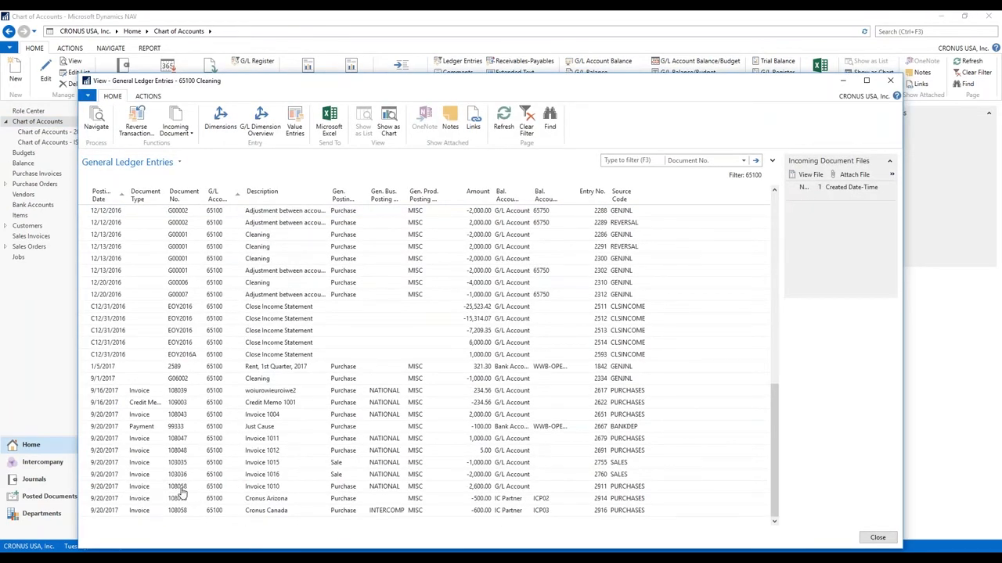
{"action": "right_click", "coordinate": [181, 491]}
{"action": "left_click", "coordinate": [229, 461]}
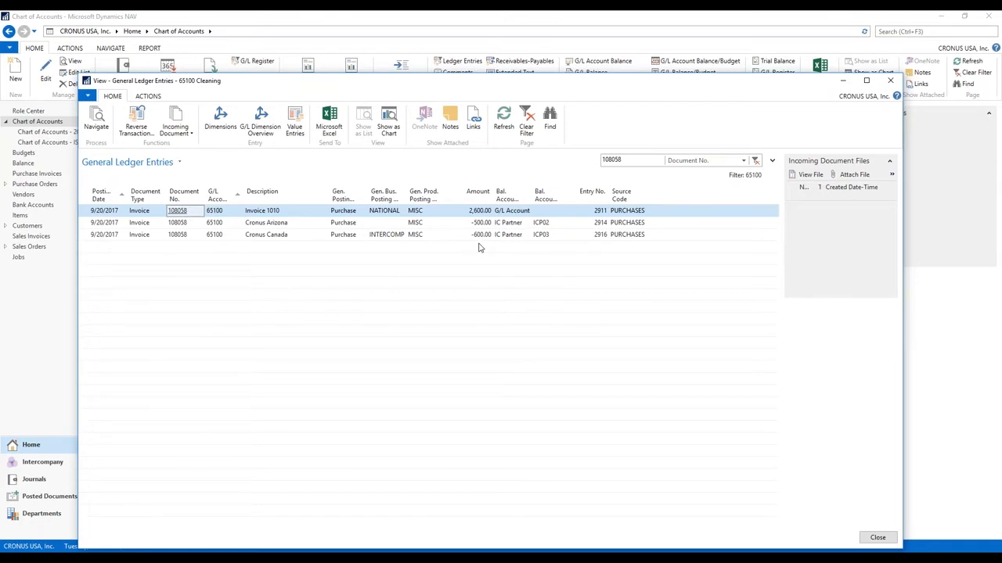
{"action": "left_click", "coordinate": [888, 83]}
Step: Open the CoolWood Technologies purchase invoice with its Other Computer Expenses line for partner ICP02, and post it
{"action": "left_click", "coordinate": [53, 176]}
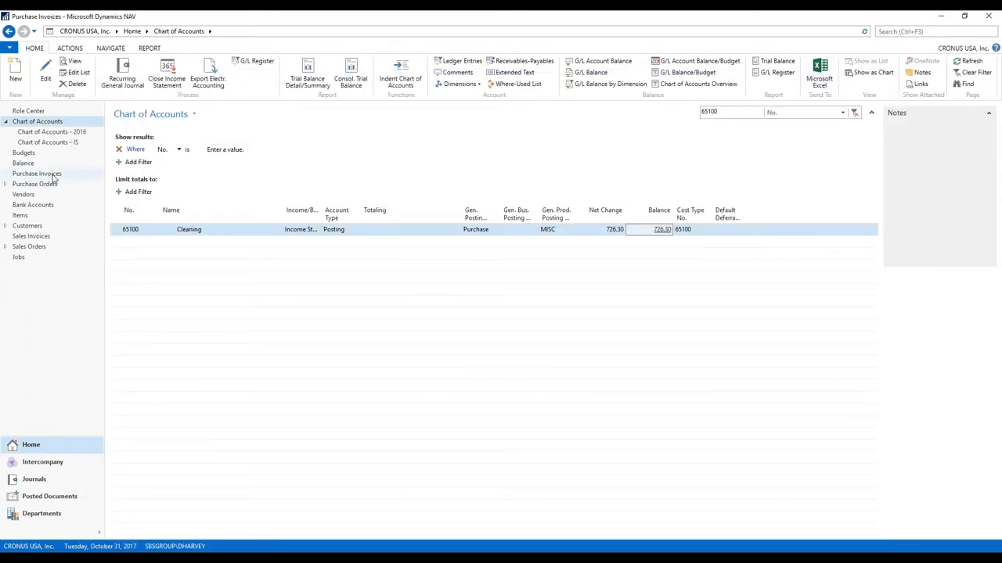
{"action": "left_click", "coordinate": [48, 72]}
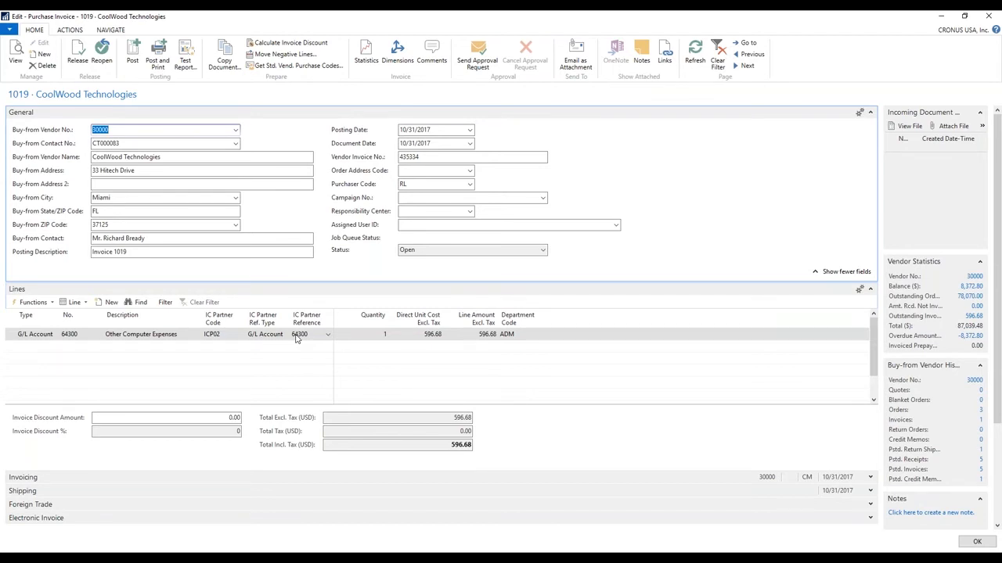
{"action": "left_click", "coordinate": [133, 57]}
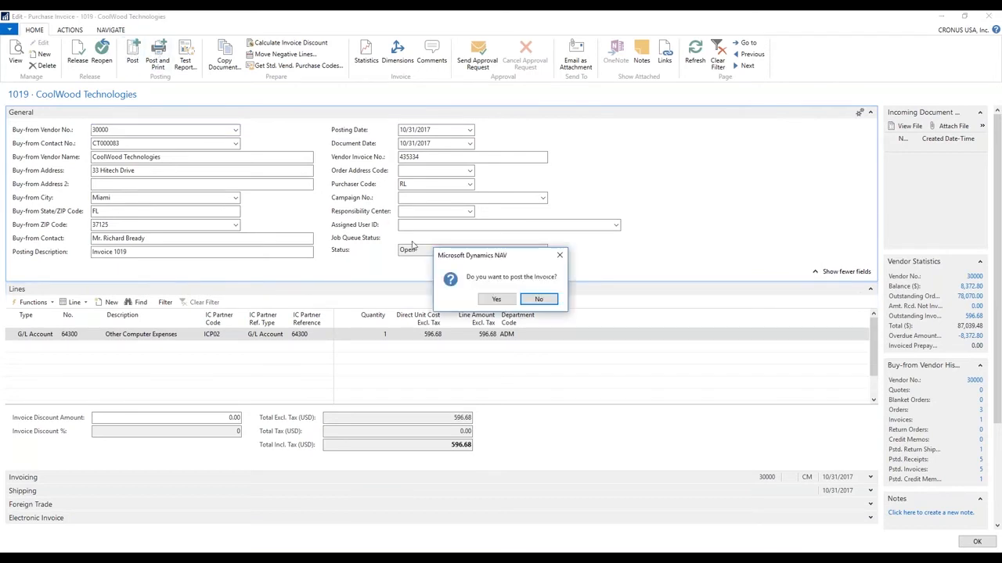
{"action": "left_click", "coordinate": [496, 300]}
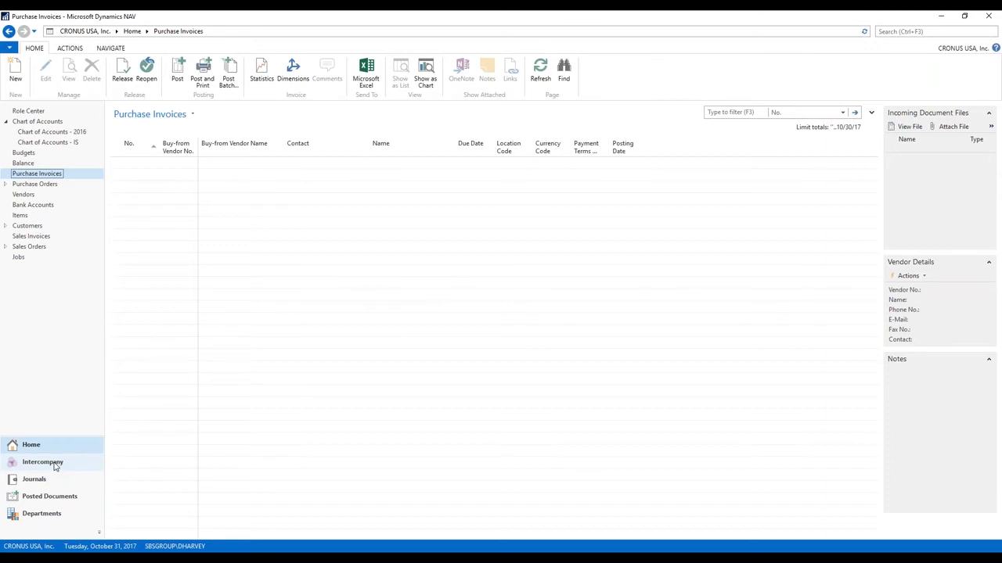
Step: Open the IC Outbox Transactions from the Role Center and examine the journal lines of the first ICP02 transaction
{"action": "left_click", "coordinate": [25, 112]}
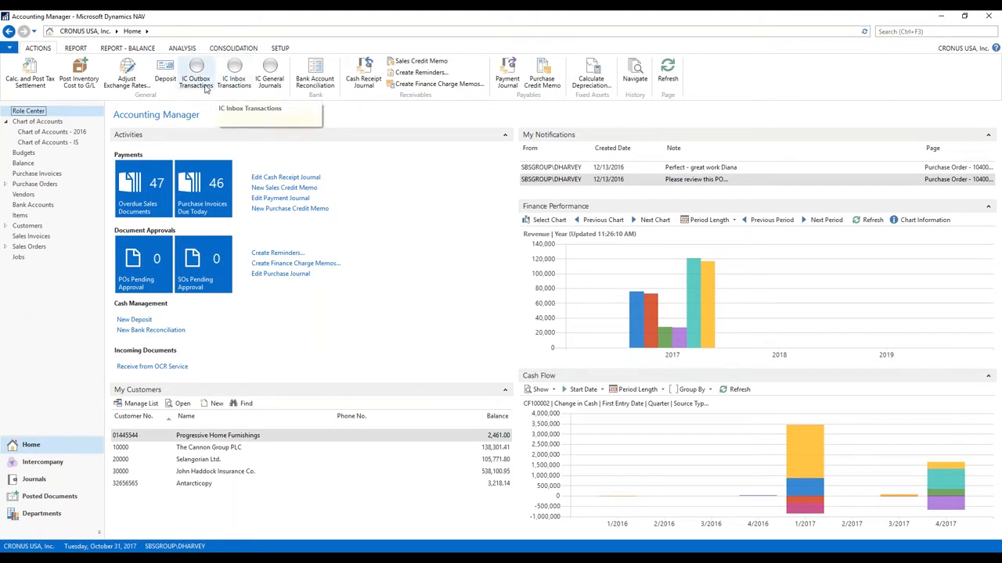
{"action": "left_click", "coordinate": [196, 79]}
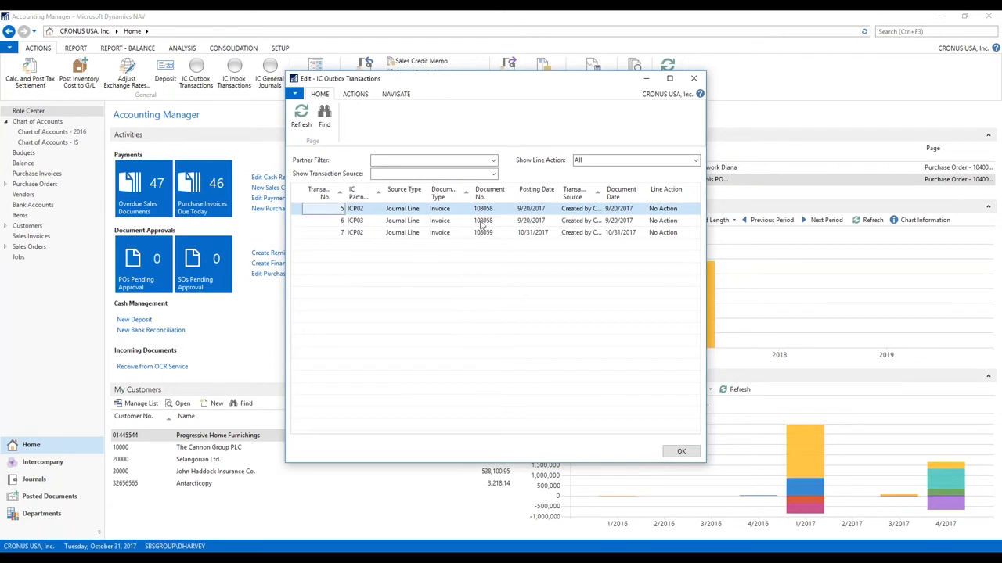
{"action": "left_click", "coordinate": [356, 94]}
{"action": "left_click", "coordinate": [395, 94]}
{"action": "left_click", "coordinate": [302, 118]}
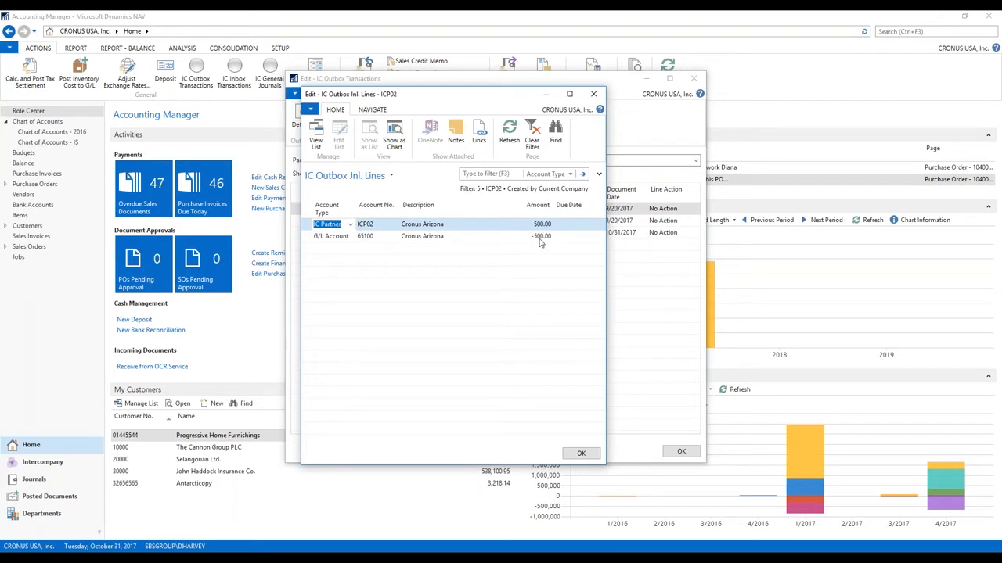
{"action": "left_click", "coordinate": [594, 94]}
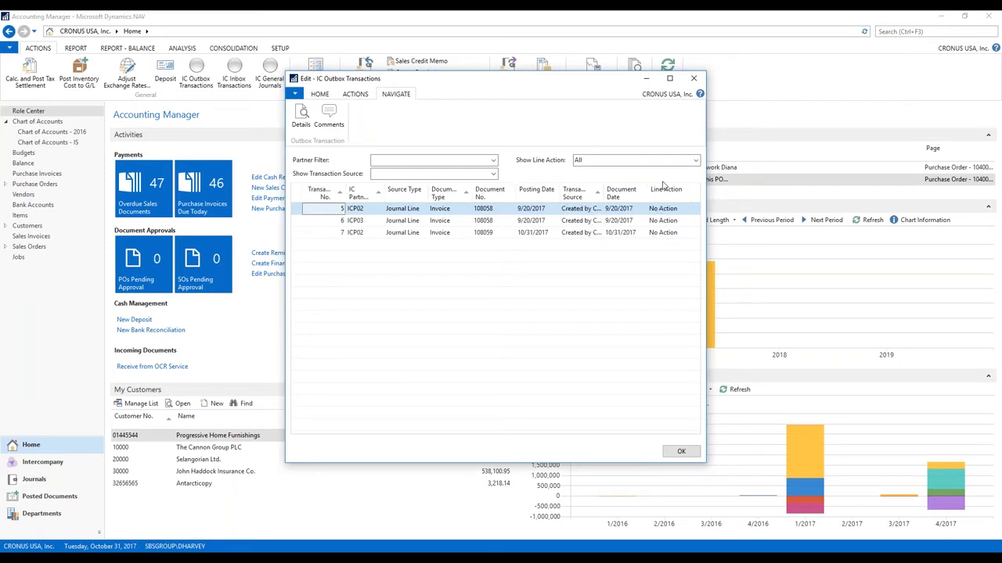
Step: Set all three outbox transactions to Send to IC Partner, complete their line actions and close the outbox
{"action": "left_click", "coordinate": [356, 95]}
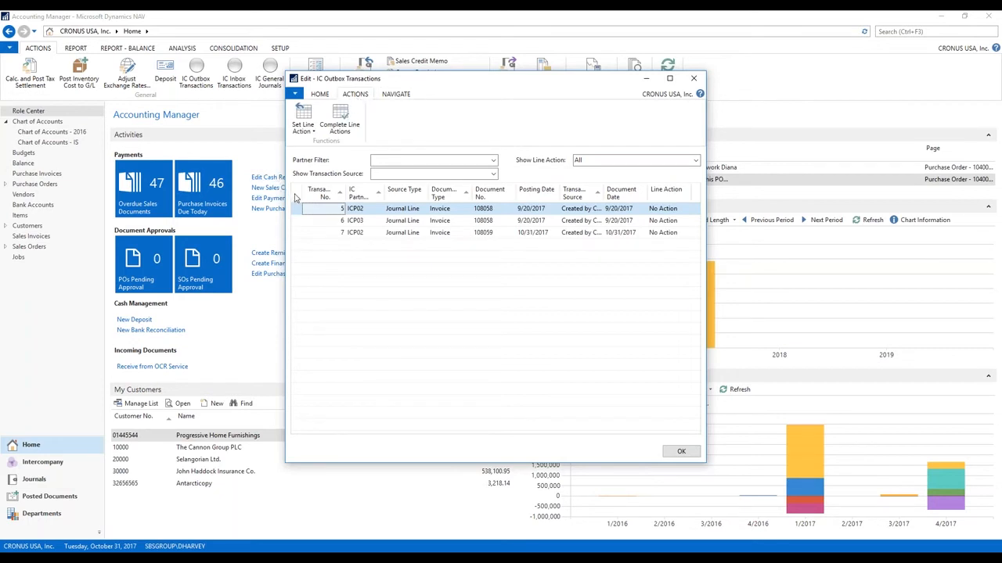
{"action": "left_click", "coordinate": [296, 196]}
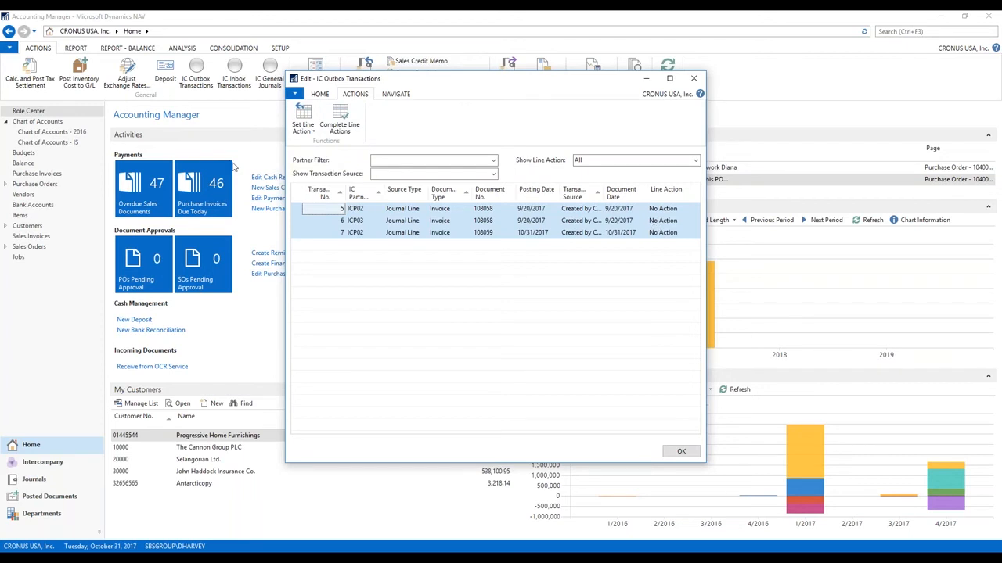
{"action": "left_click", "coordinate": [304, 128]}
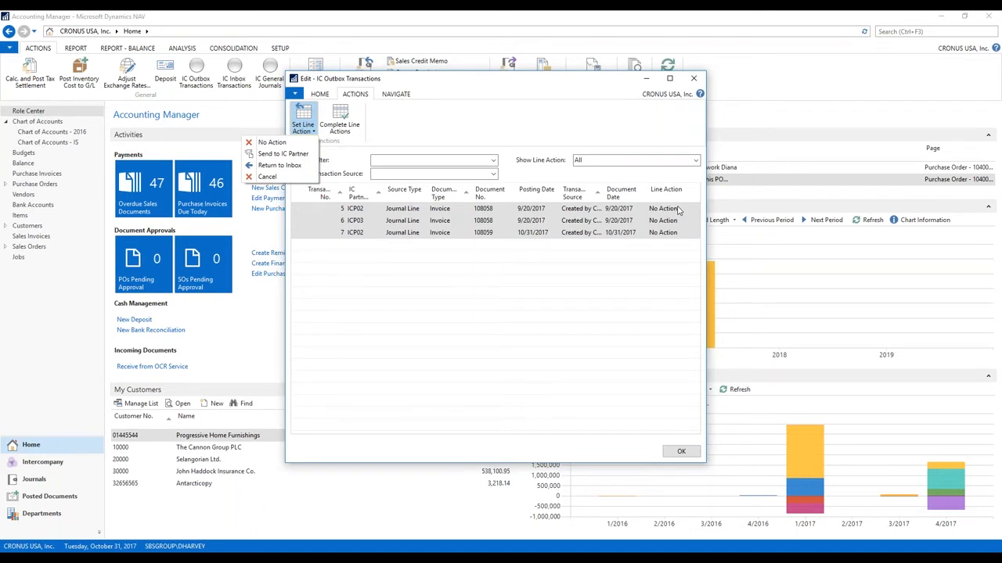
{"action": "left_click", "coordinate": [292, 156]}
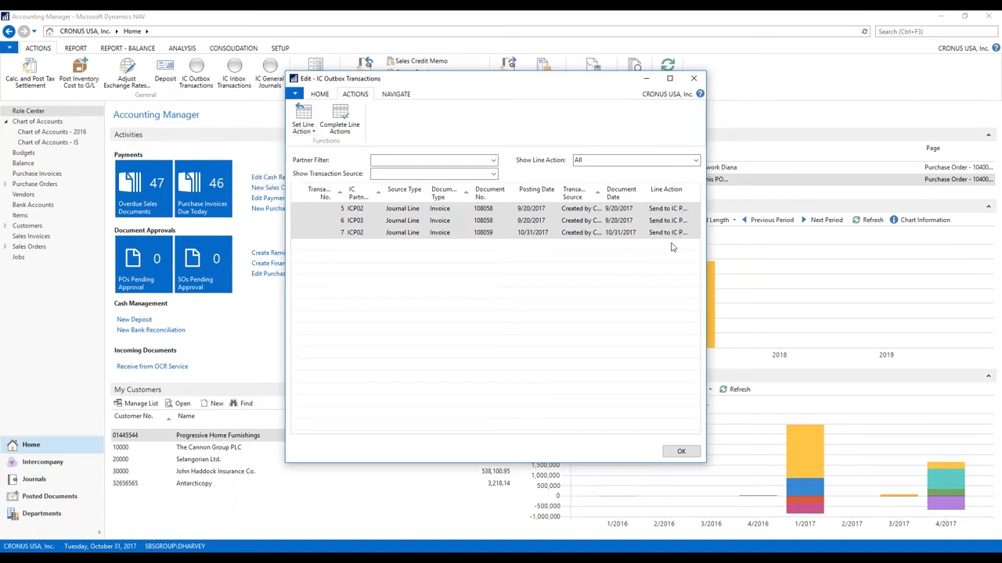
{"action": "left_click", "coordinate": [299, 133]}
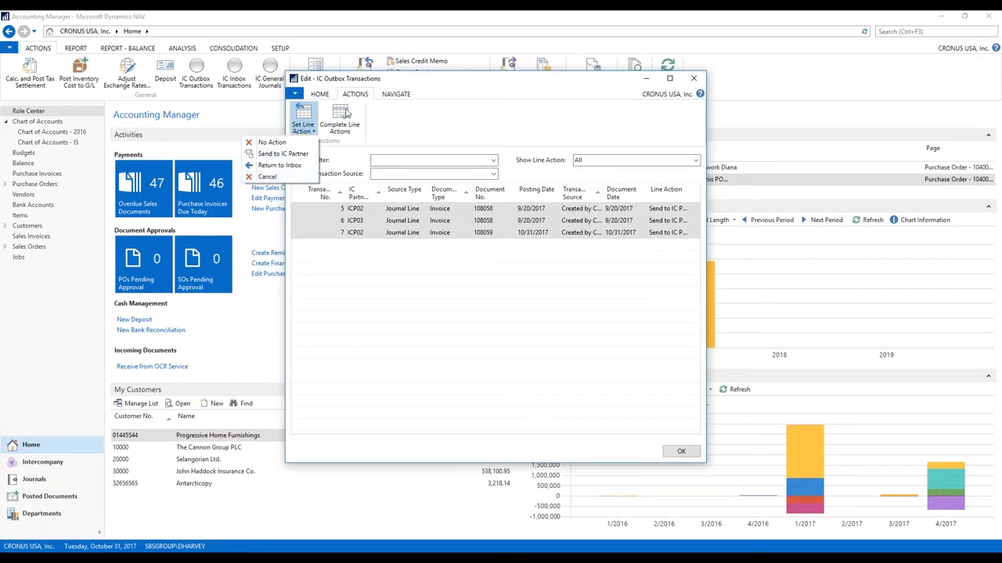
{"action": "left_click", "coordinate": [396, 125]}
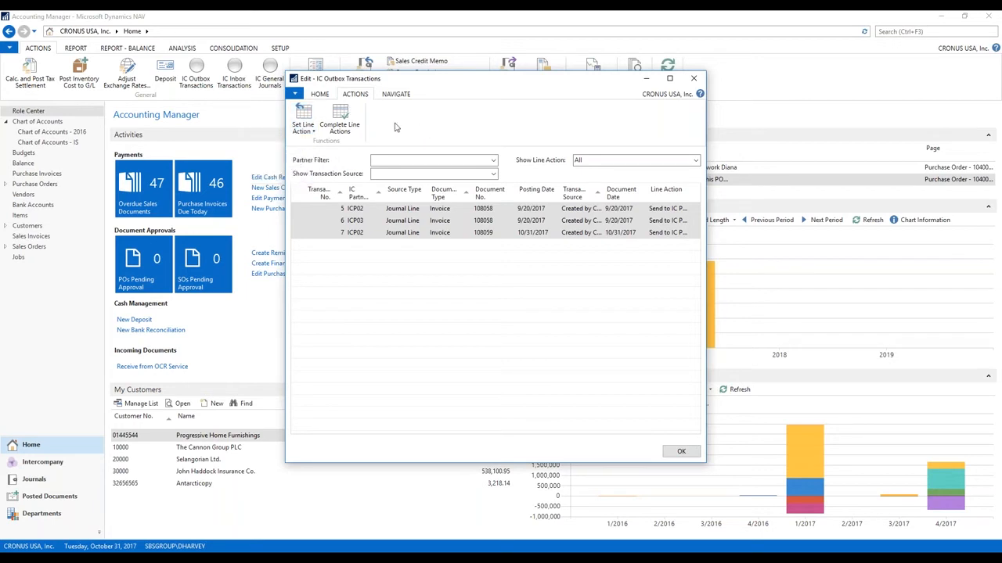
{"action": "left_click", "coordinate": [342, 119]}
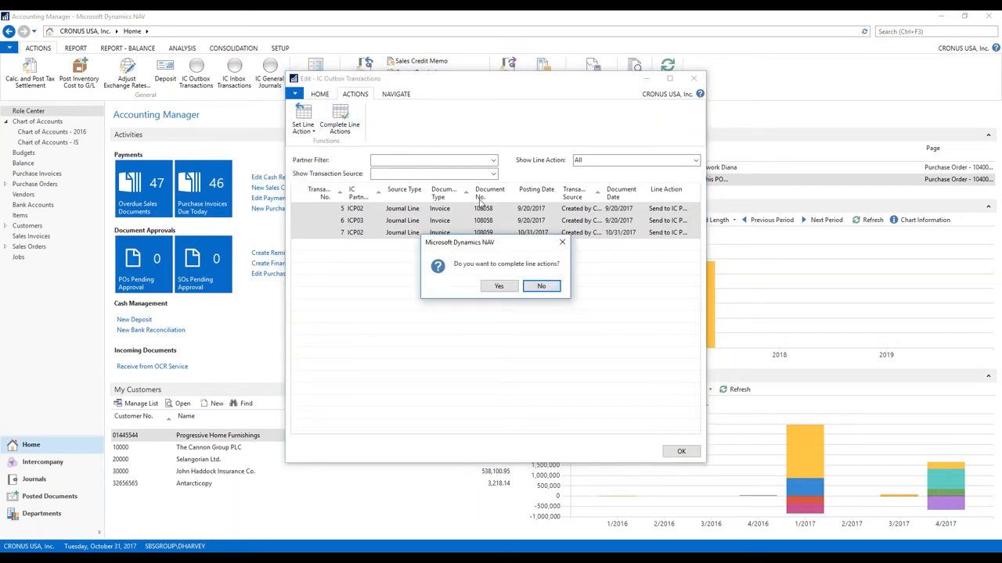
{"action": "left_click", "coordinate": [500, 287]}
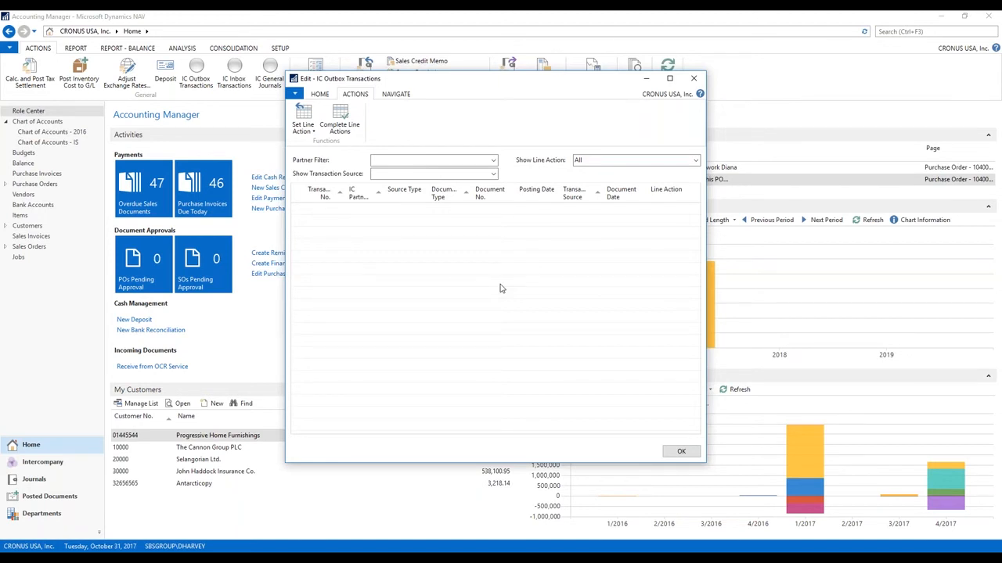
{"action": "left_click", "coordinate": [693, 79]}
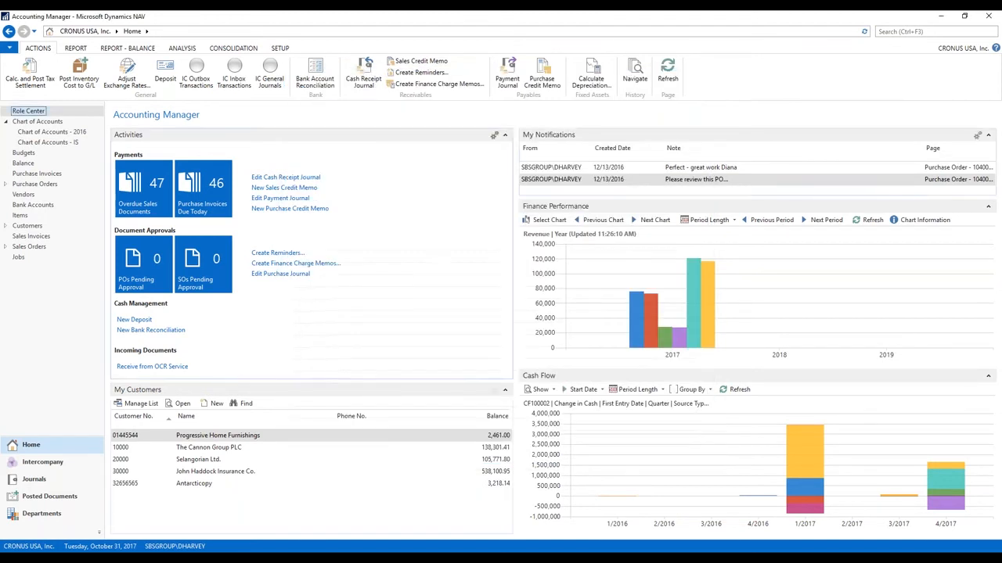
Step: Switch the active company to CRONUS Canada, Inc
{"action": "left_click", "coordinate": [29, 546]}
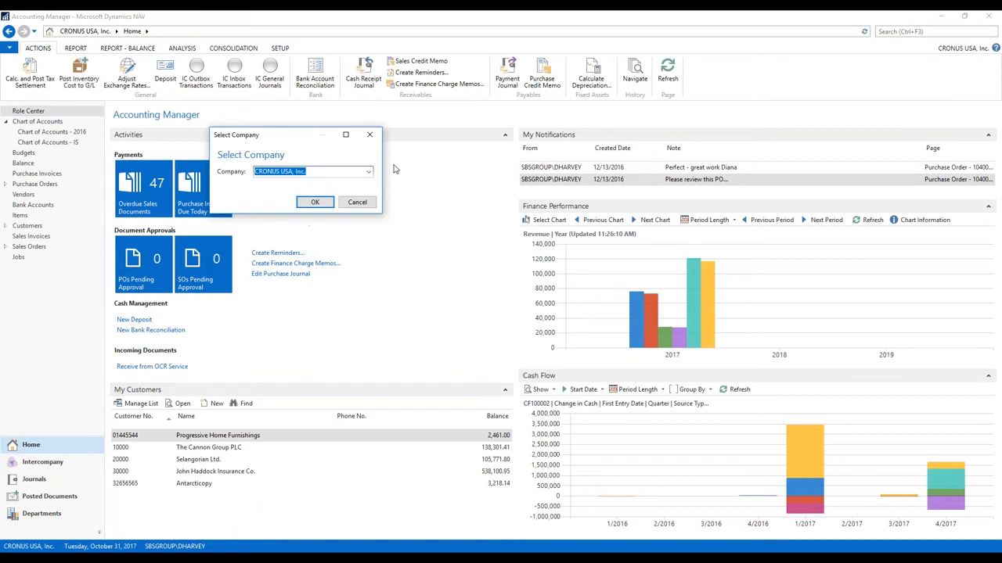
{"action": "left_click", "coordinate": [368, 171]}
{"action": "left_click", "coordinate": [293, 197]}
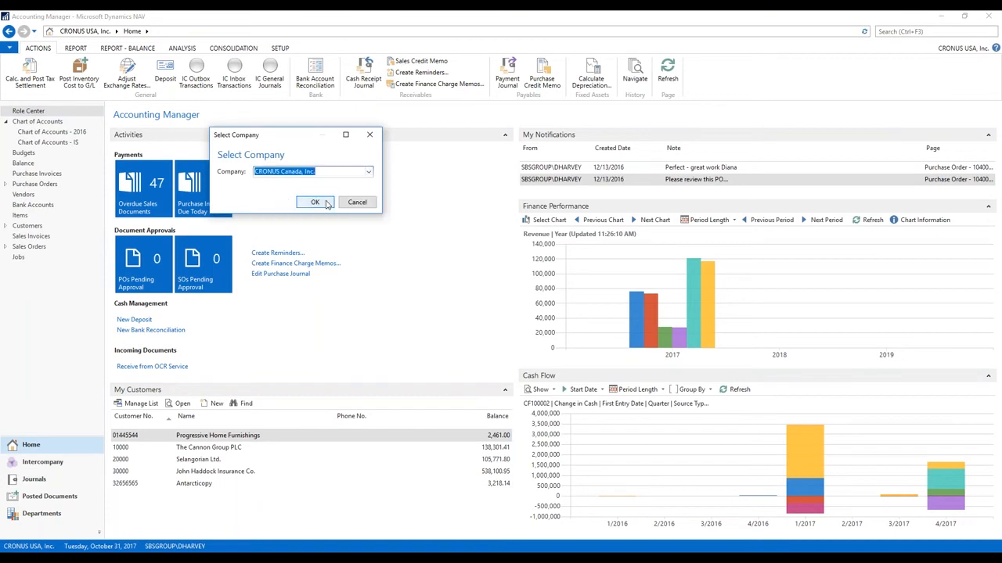
{"action": "left_click", "coordinate": [327, 204]}
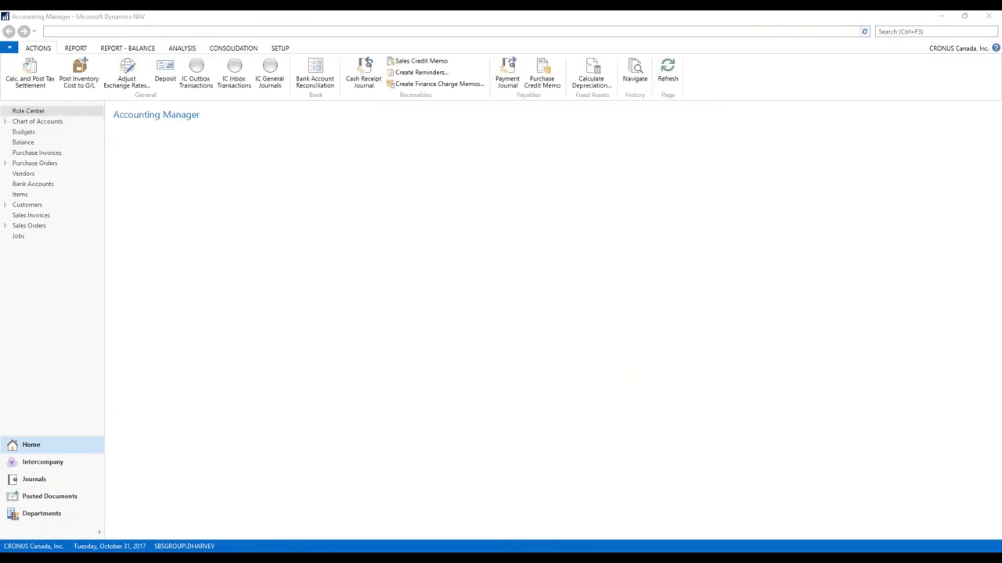
Step: Open the IC Inbox Transactions, widen the window, and examine the journal lines of the invoice from partner ICP01
{"action": "left_click", "coordinate": [234, 72]}
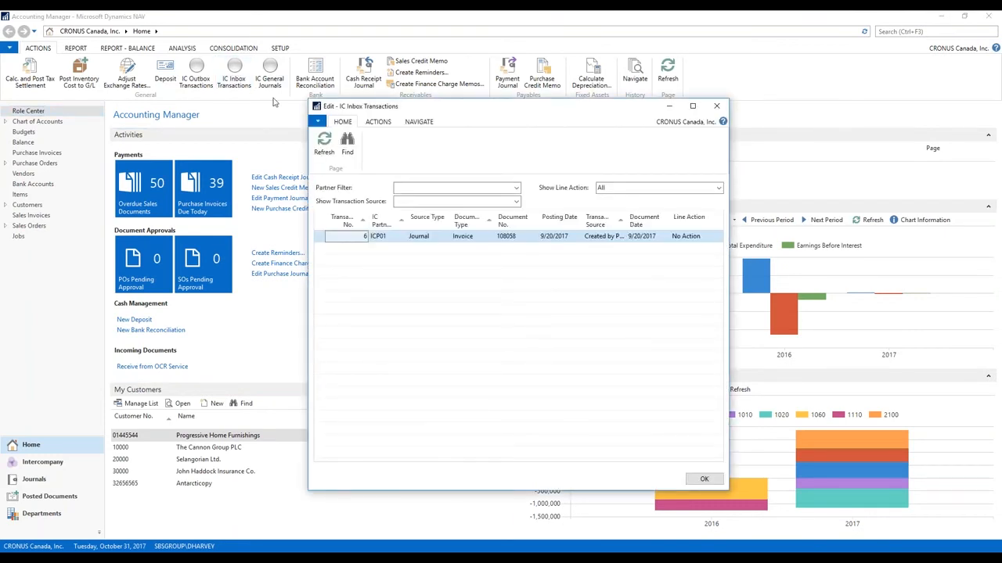
{"action": "left_click_drag", "start_coordinate": [309, 101], "coordinate": [206, 87]}
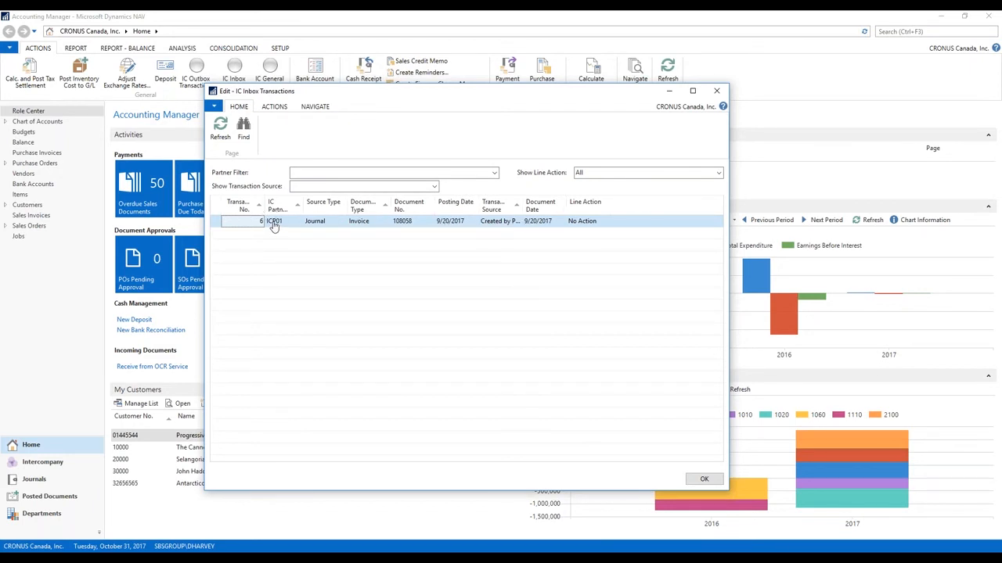
{"action": "left_click", "coordinate": [305, 108]}
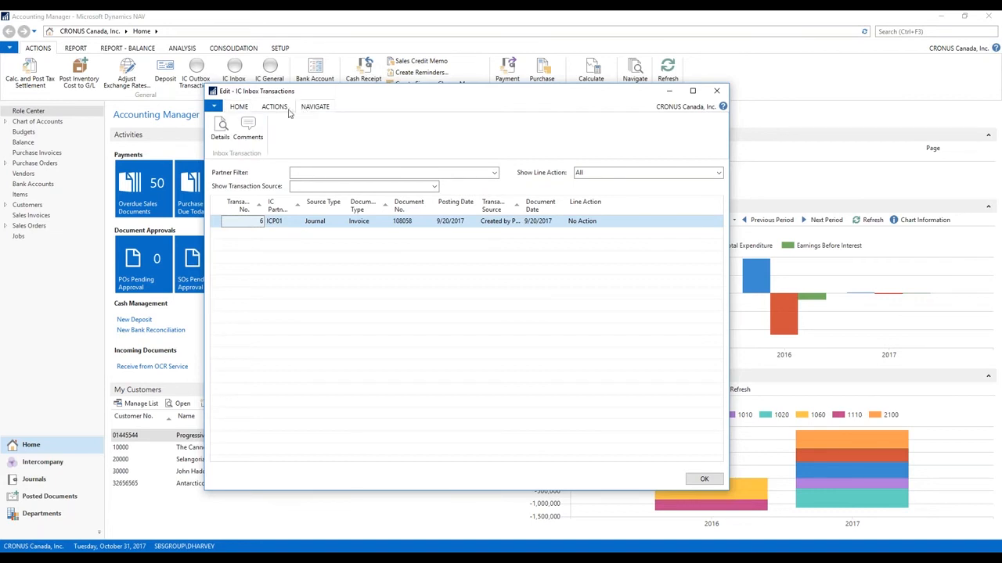
{"action": "left_click", "coordinate": [221, 127]}
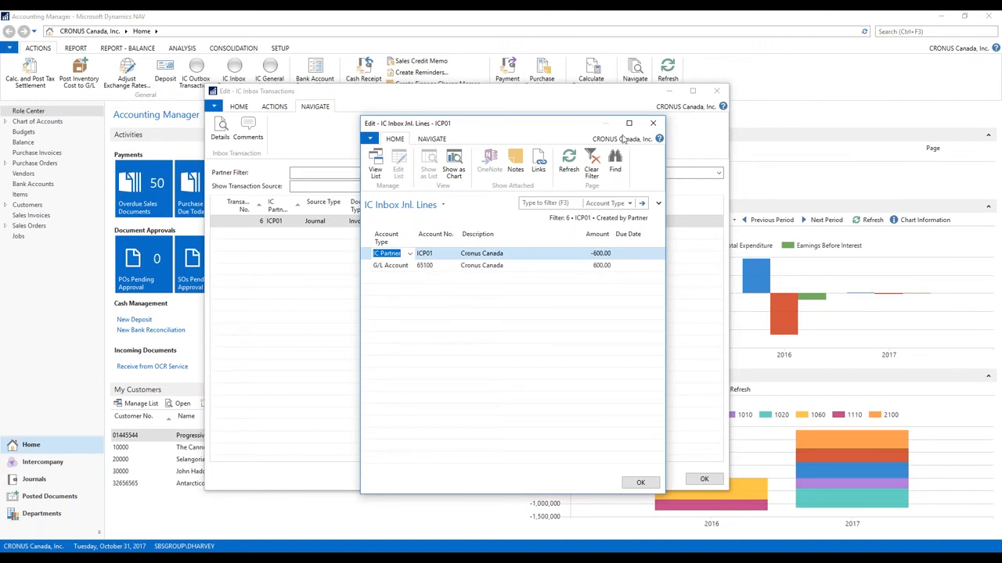
{"action": "left_click", "coordinate": [652, 123]}
Step: Set the ICP01 inbox transaction to Accept and complete its line action into the INTERCOMP journal template's DEFAULT batch
{"action": "left_click", "coordinate": [601, 226]}
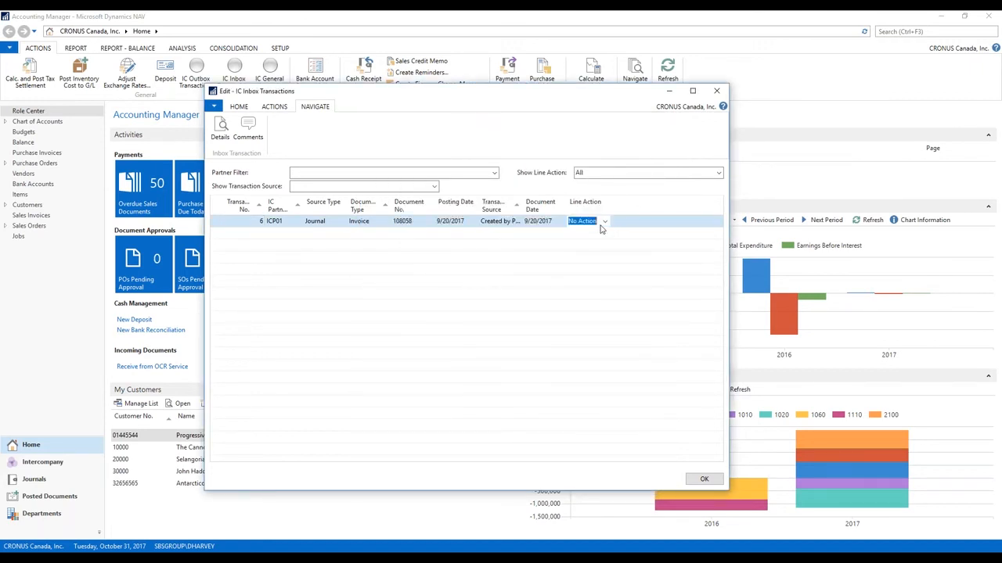
{"action": "left_click", "coordinate": [605, 224]}
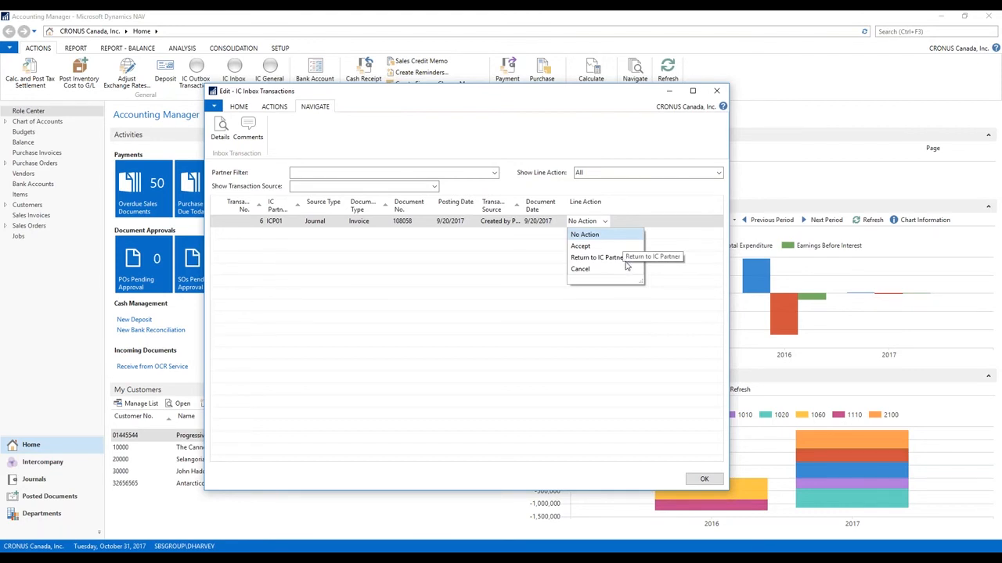
{"action": "left_click", "coordinate": [581, 247]}
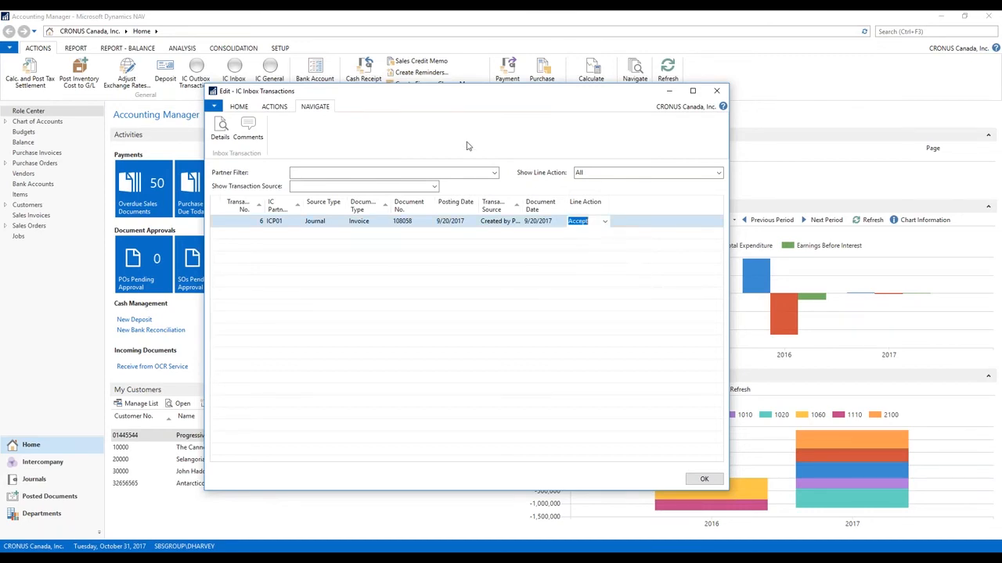
{"action": "left_click", "coordinate": [274, 107]}
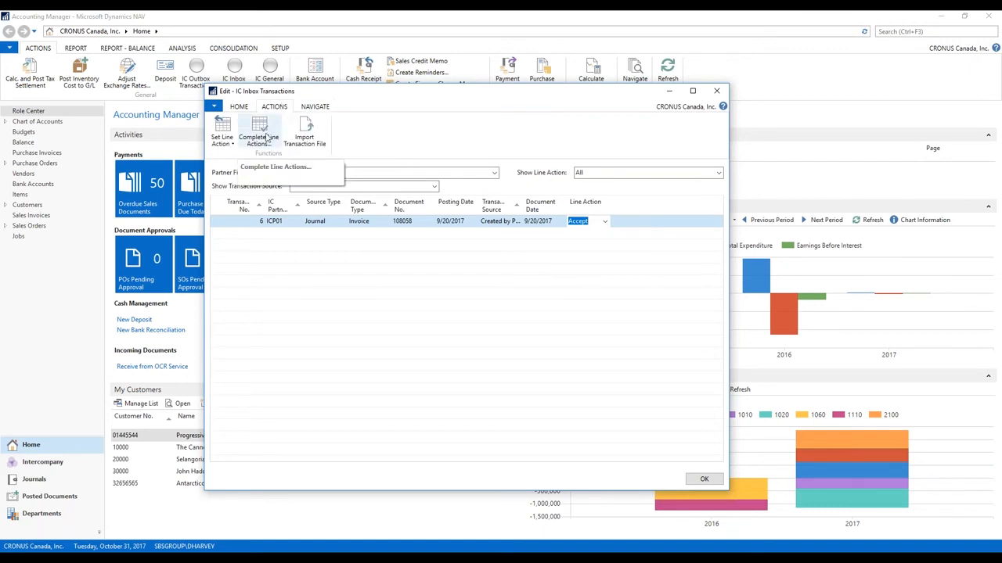
{"action": "left_click", "coordinate": [266, 139]}
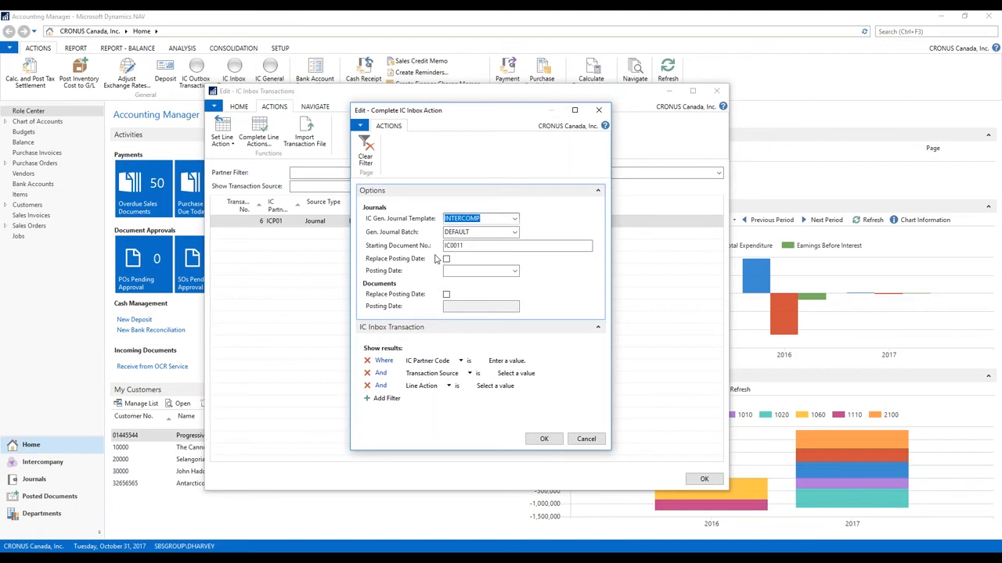
{"action": "left_click", "coordinate": [540, 440]}
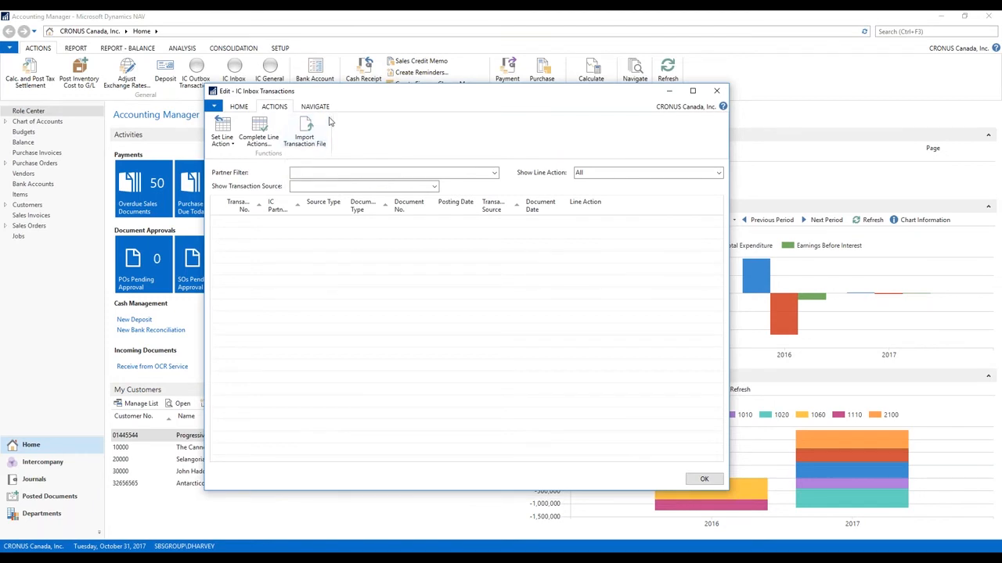
{"action": "left_click", "coordinate": [714, 93]}
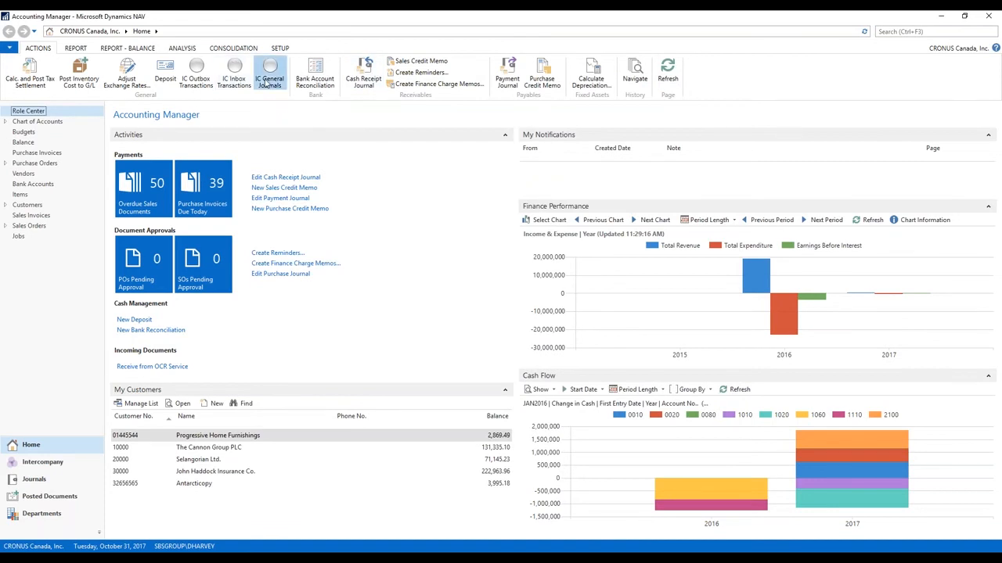
Step: Post the ICP01 invoice lines in the IC General Journal's DEFAULT batch and close the journal
{"action": "left_click", "coordinate": [267, 81]}
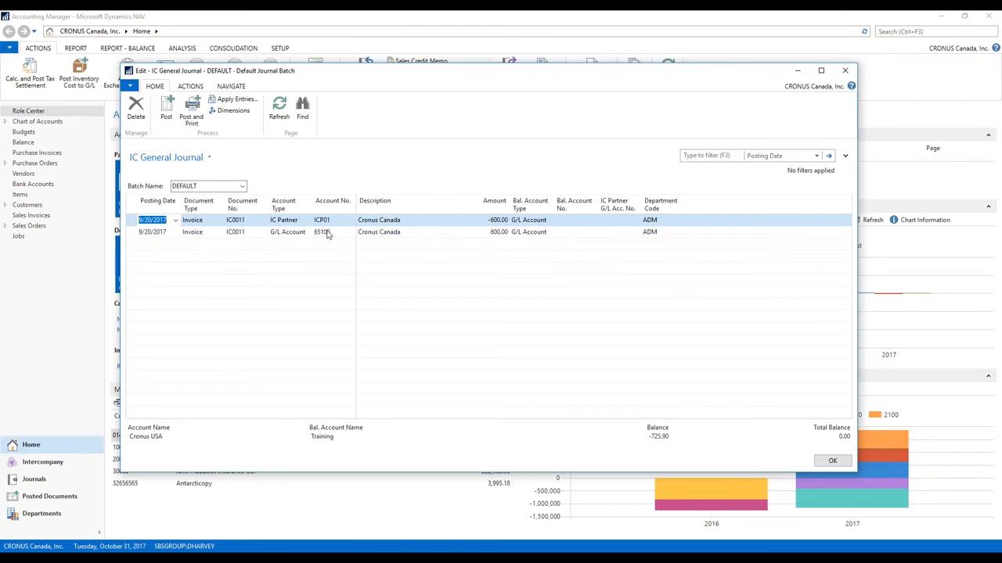
{"action": "left_click", "coordinate": [166, 108]}
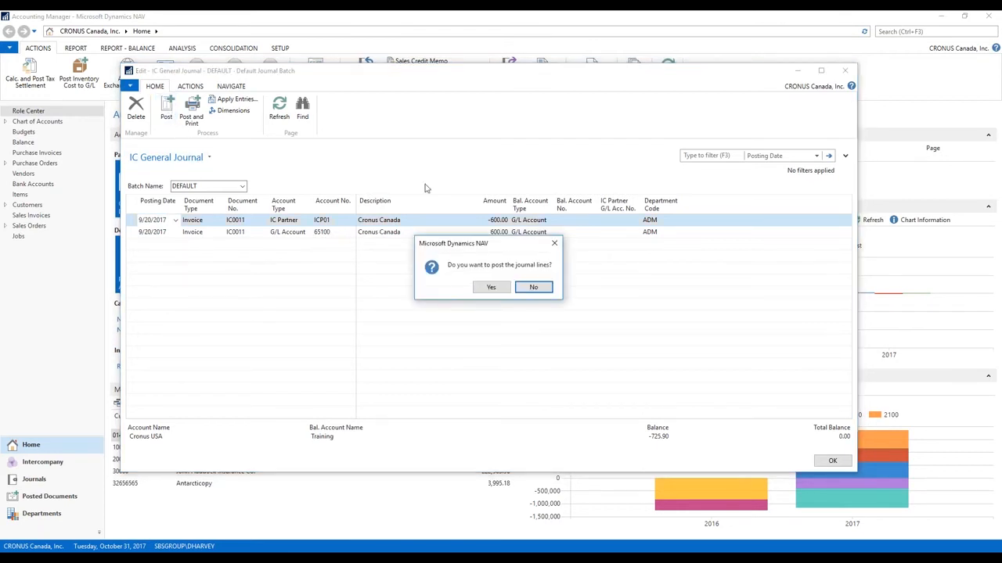
{"action": "left_click", "coordinate": [487, 287]}
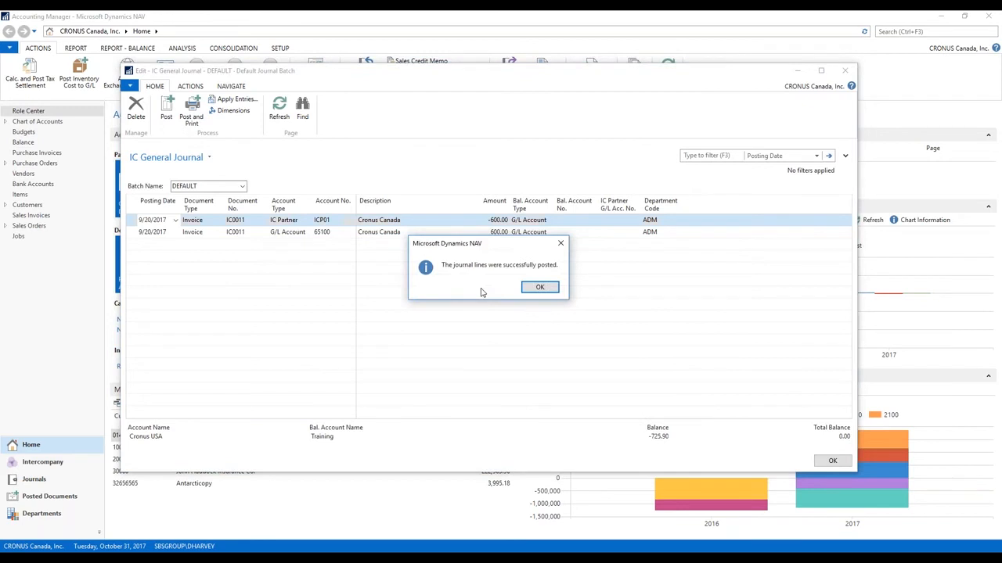
{"action": "left_click", "coordinate": [539, 287]}
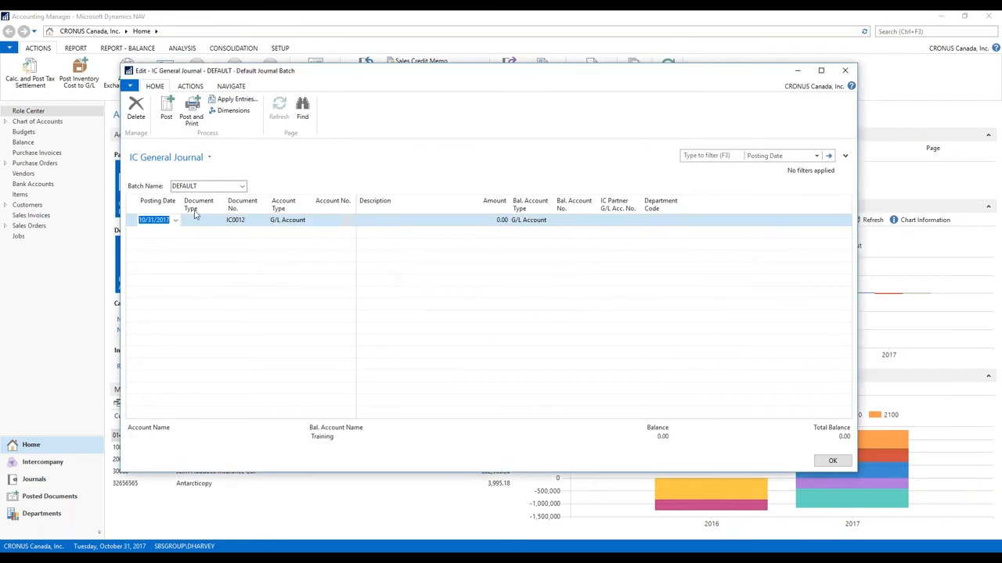
{"action": "left_click", "coordinate": [844, 72]}
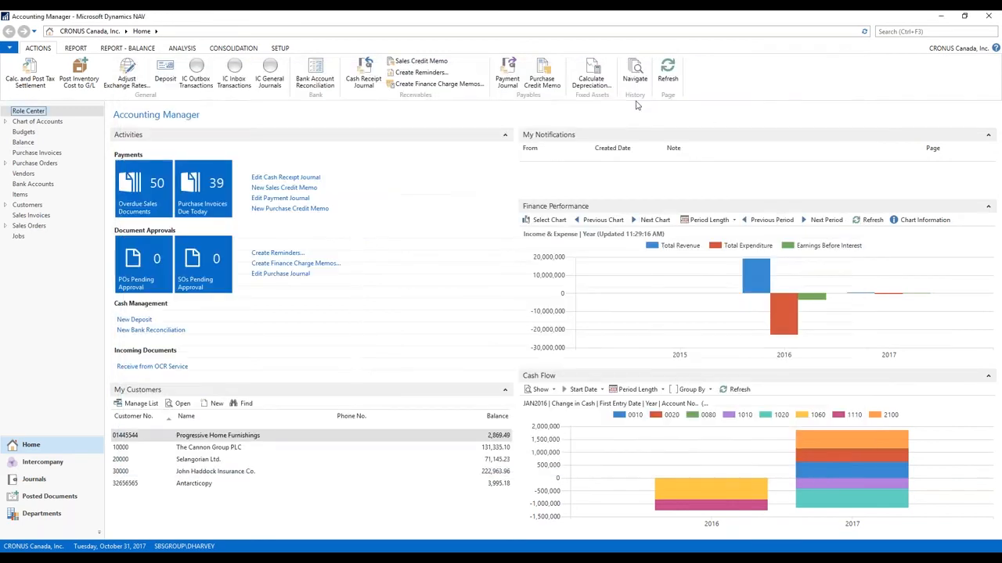
Step: Open the G/L Registers among CRONUS Canada's posted documents and view the general ledger entries of the newest register
{"action": "left_click", "coordinate": [78, 495]}
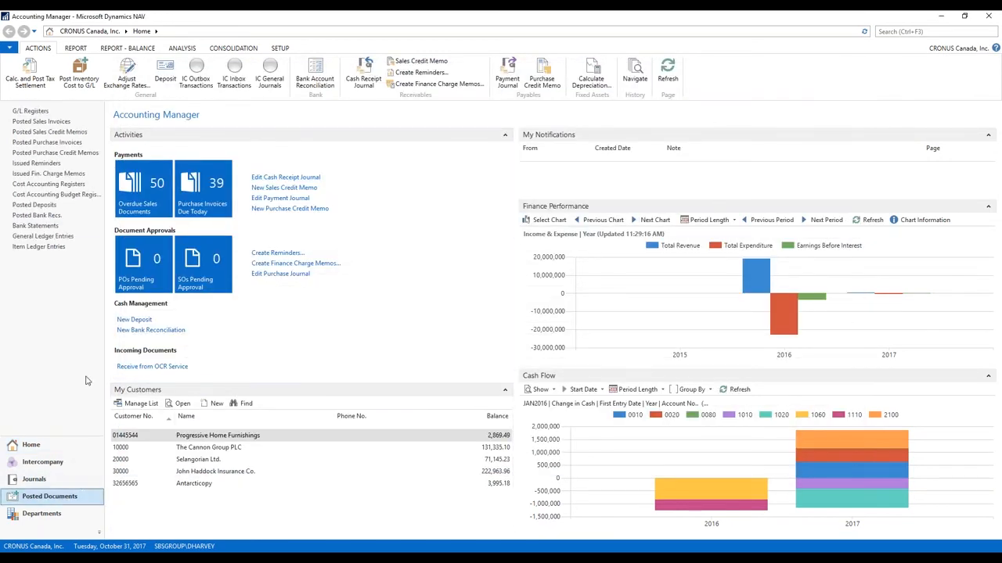
{"action": "left_click", "coordinate": [56, 112]}
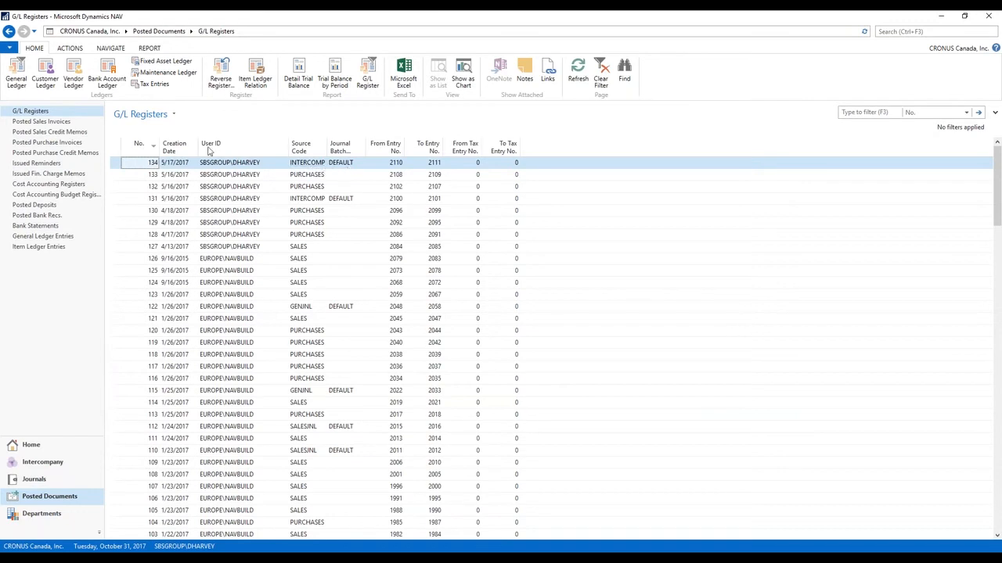
{"action": "left_click", "coordinate": [26, 75]}
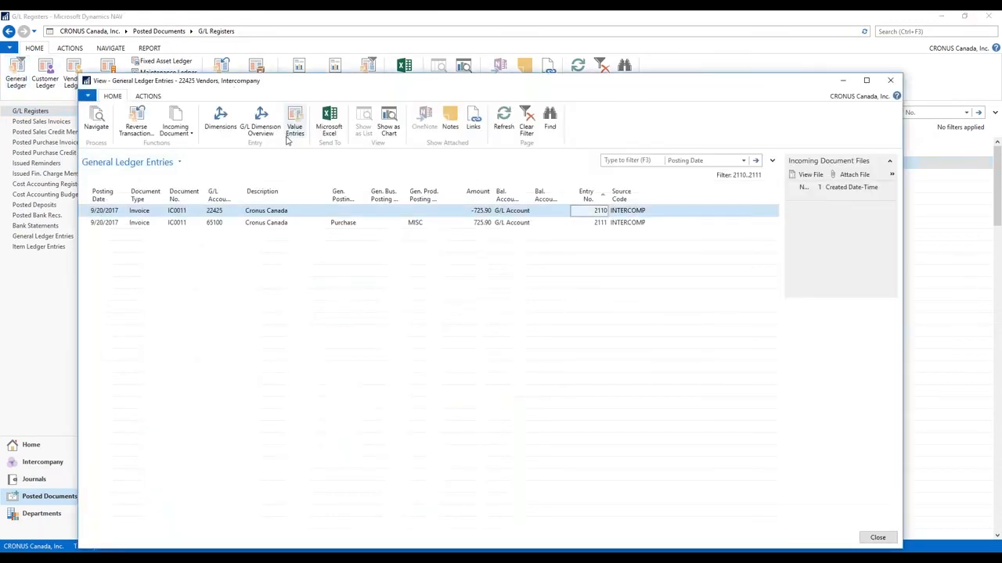
Step: Look up the G/L account of the first Cronus Canada ledger entry and close the General Ledger Entries
{"action": "left_click", "coordinate": [219, 216]}
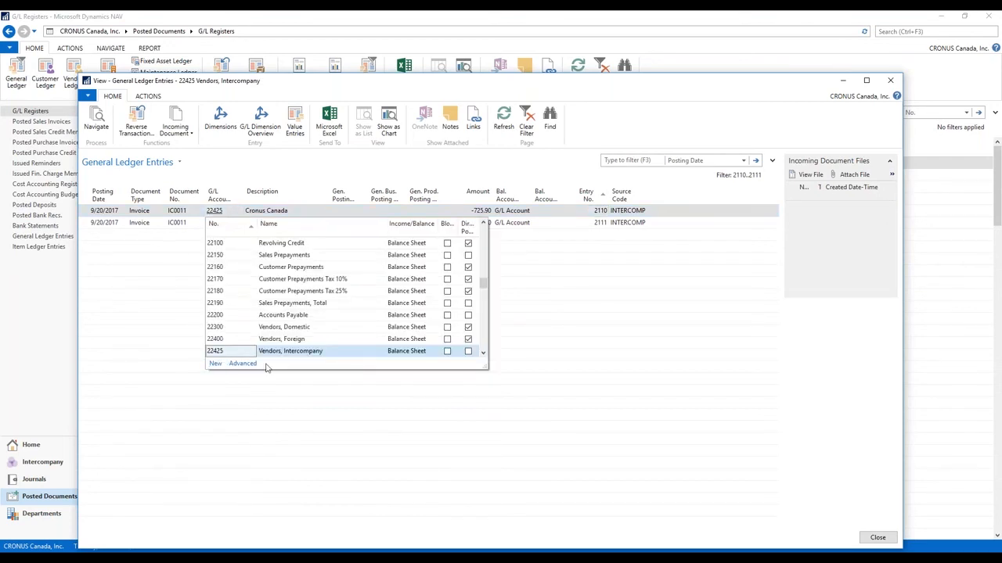
{"action": "left_click", "coordinate": [220, 194]}
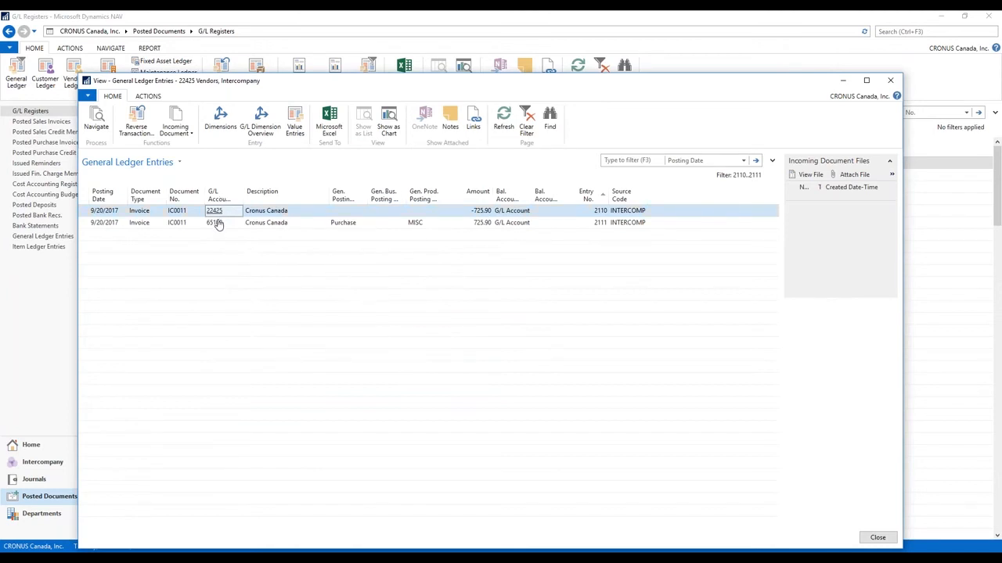
{"action": "left_click", "coordinate": [897, 82]}
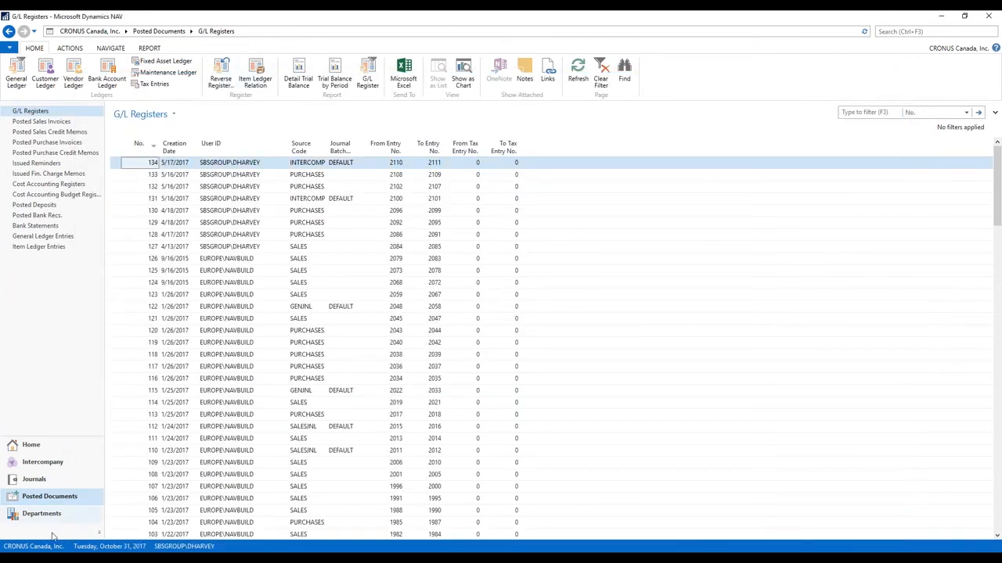
Step: Switch the active company to CRONUS Arizona, Inc
{"action": "left_click", "coordinate": [43, 546]}
{"action": "left_click", "coordinate": [369, 173]}
{"action": "left_click", "coordinate": [309, 181]}
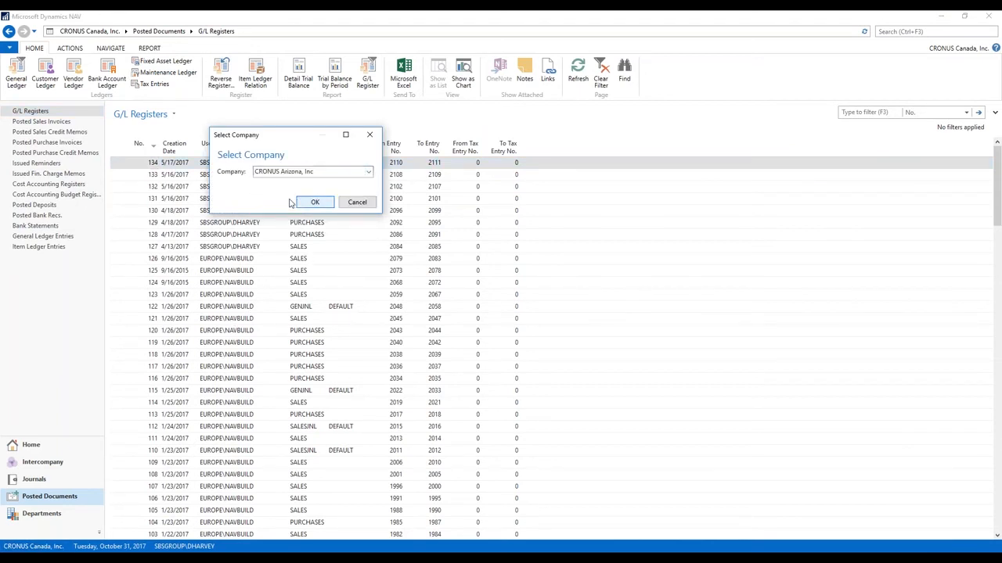
{"action": "left_click", "coordinate": [313, 202]}
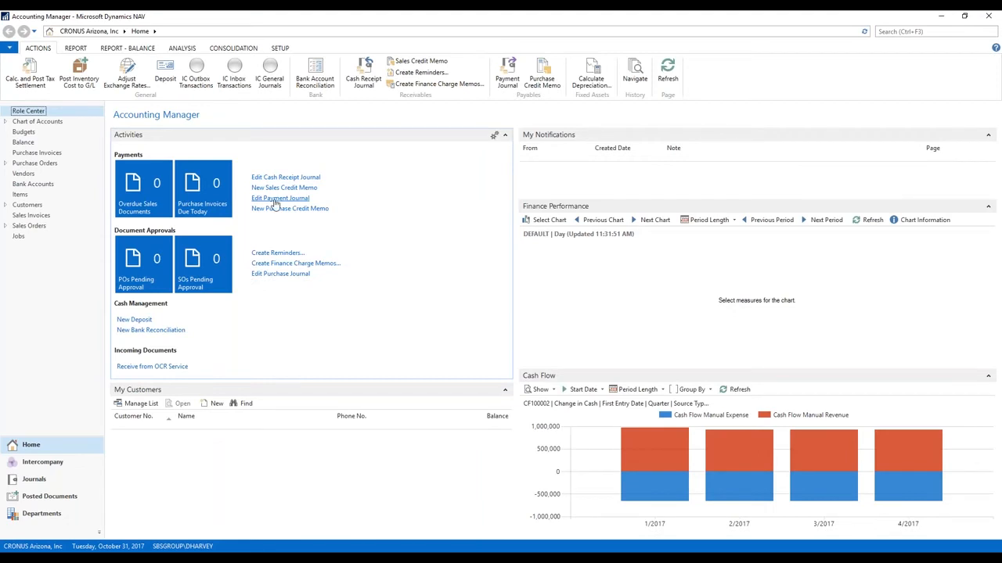
Step: Accept both ICP01 inbox transactions and complete their line actions into the INTERCOMP template's DEFAULT batch with starting document IC0013
{"action": "left_click", "coordinate": [233, 79]}
{"action": "key", "text": "ctrl+a"}
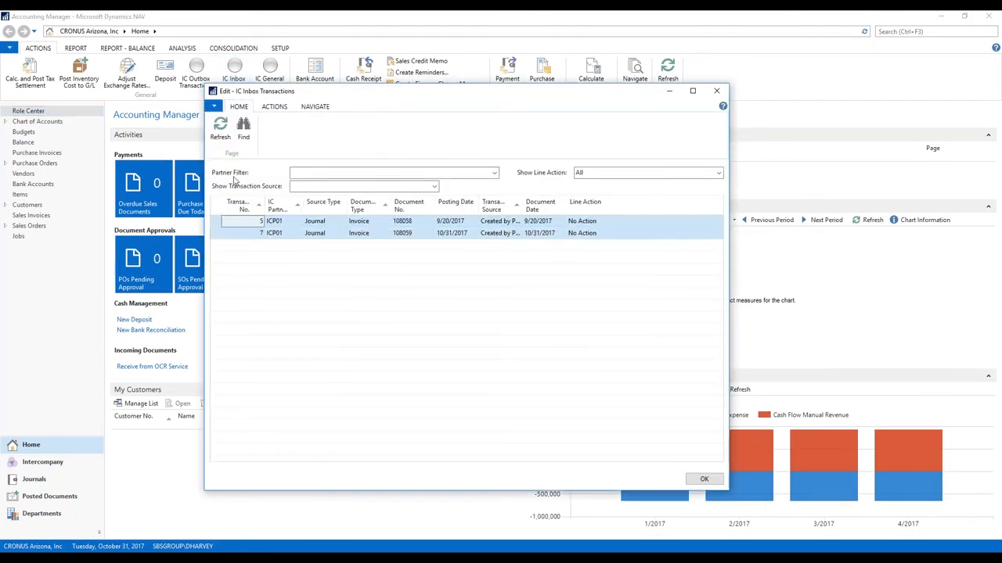
{"action": "left_click", "coordinate": [271, 106]}
{"action": "left_click", "coordinate": [223, 135]}
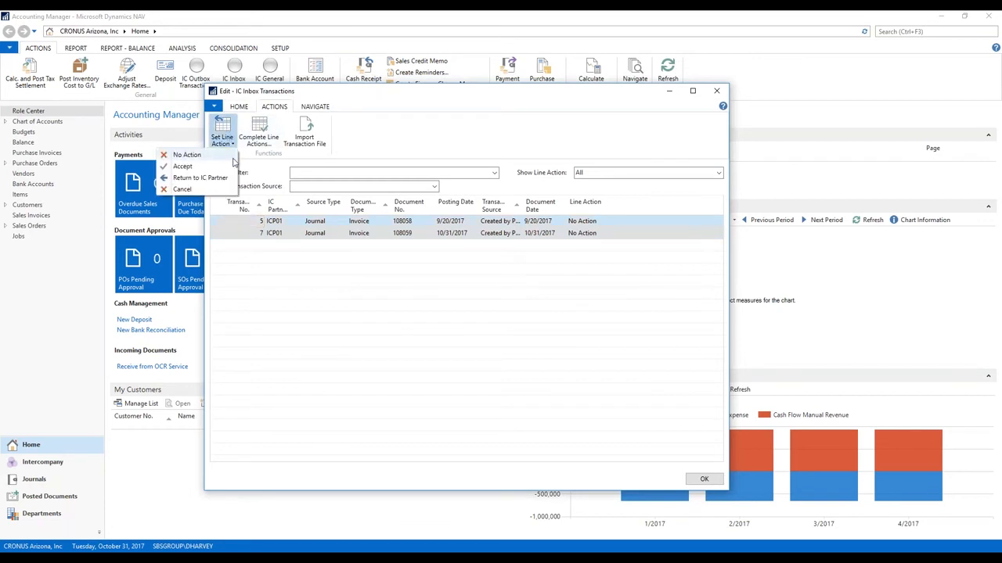
{"action": "left_click", "coordinate": [182, 166]}
{"action": "left_click", "coordinate": [259, 137]}
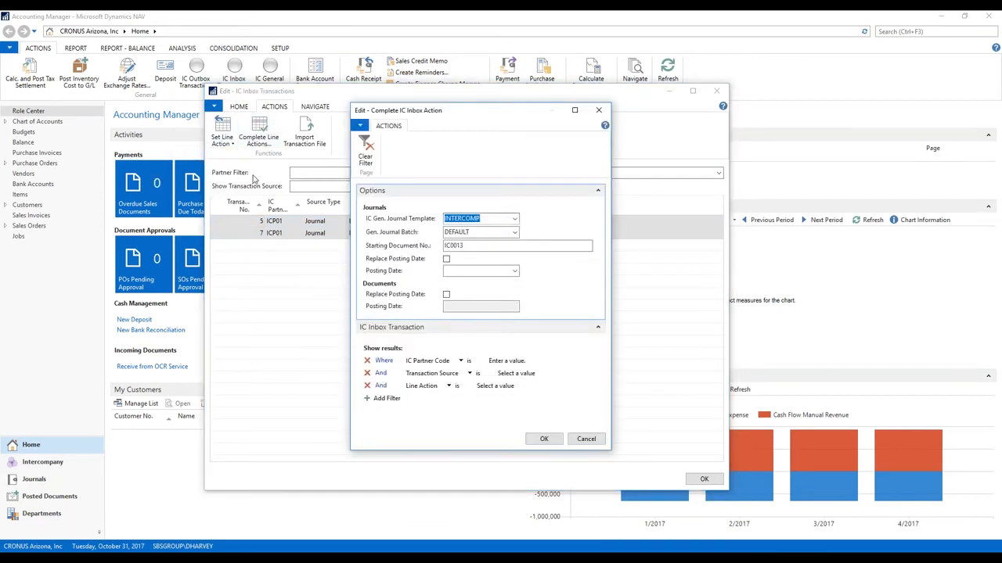
{"action": "left_click", "coordinate": [544, 439]}
{"action": "left_click", "coordinate": [716, 91]}
Step: Check the G/L account lines in Arizona's IC General Journal, post the DEFAULT batch and close the journal
{"action": "left_click", "coordinate": [266, 72]}
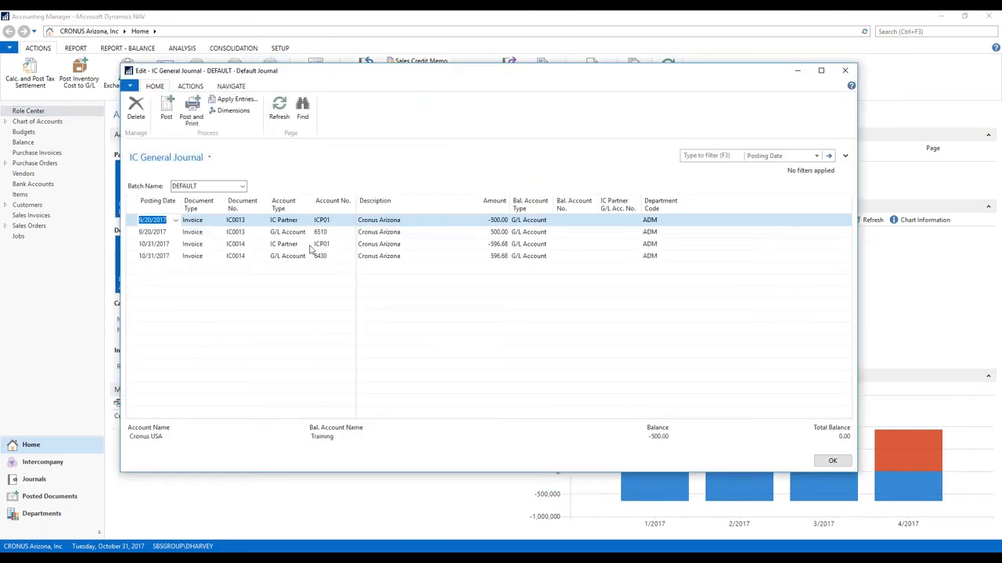
{"action": "left_click", "coordinate": [329, 233]}
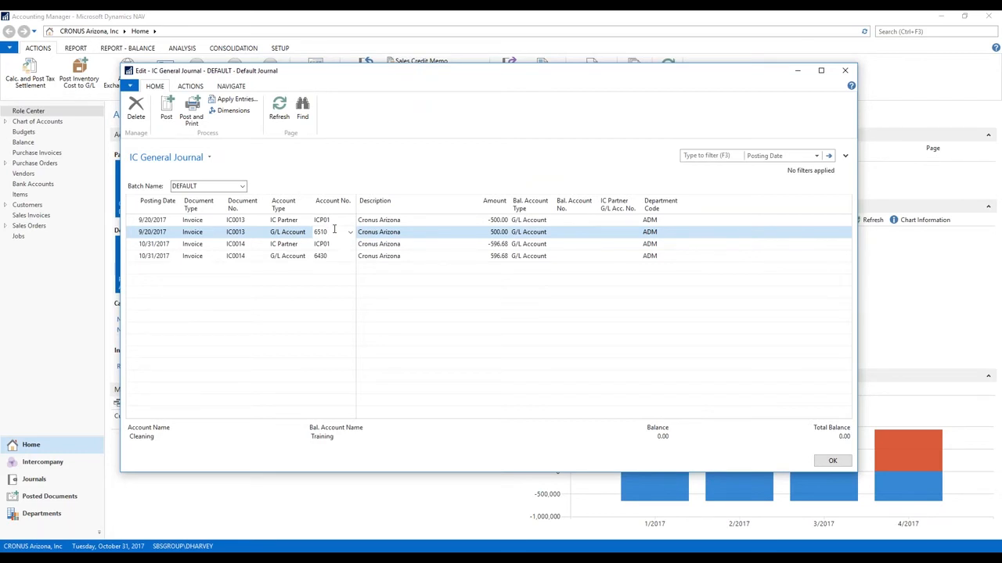
{"action": "left_click", "coordinate": [338, 259]}
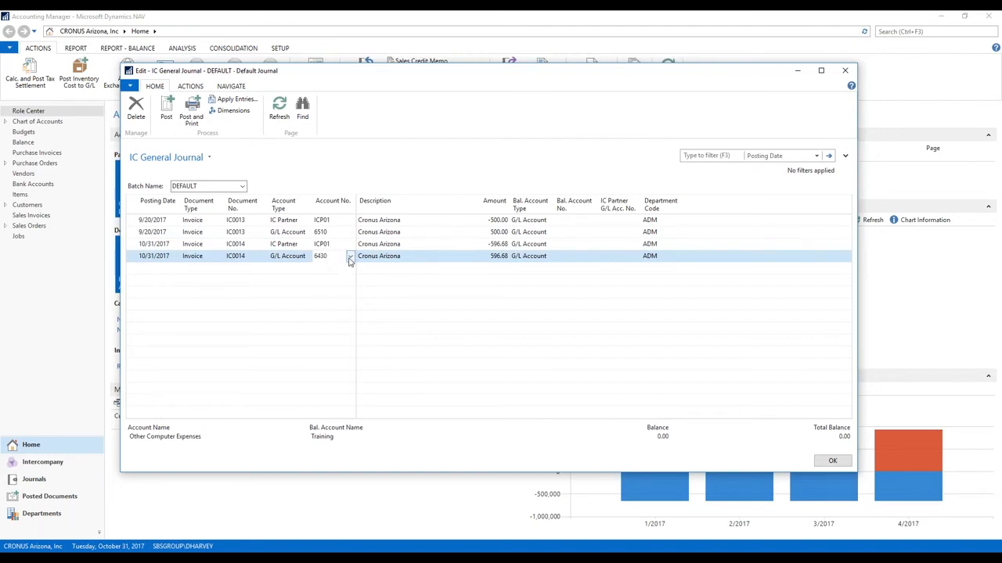
{"action": "left_click", "coordinate": [166, 110]}
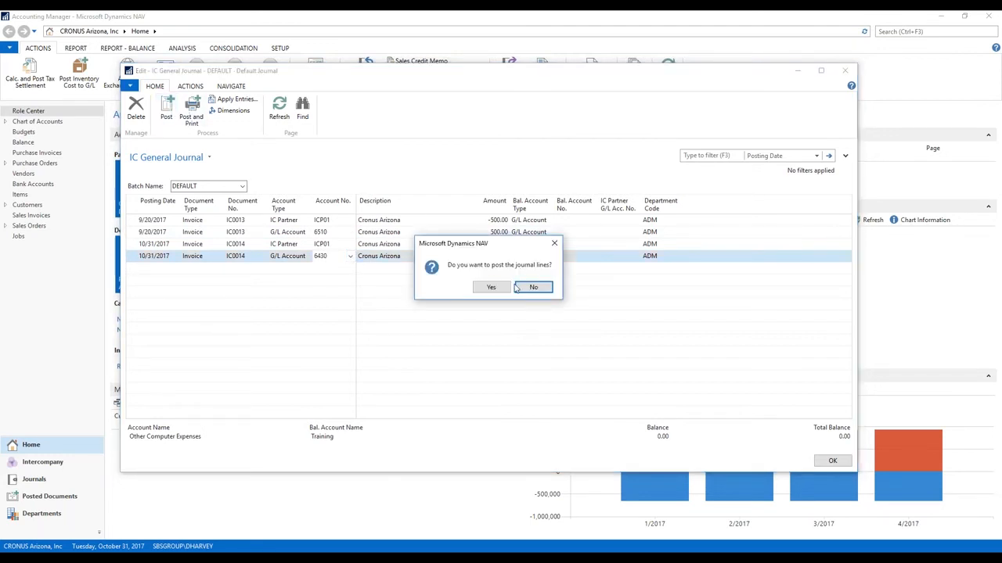
{"action": "left_click", "coordinate": [501, 291]}
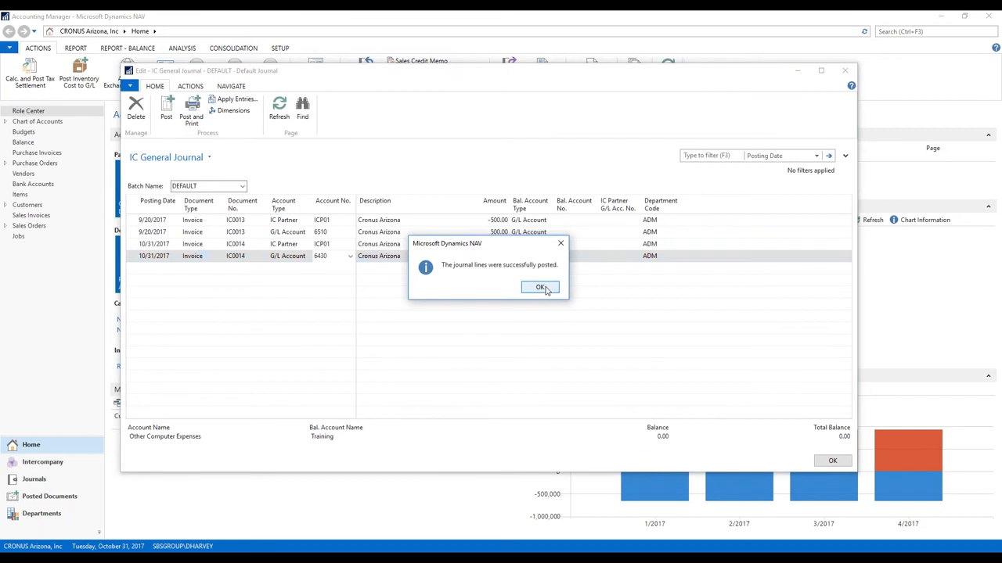
{"action": "left_click", "coordinate": [542, 287]}
{"action": "left_click", "coordinate": [845, 71]}
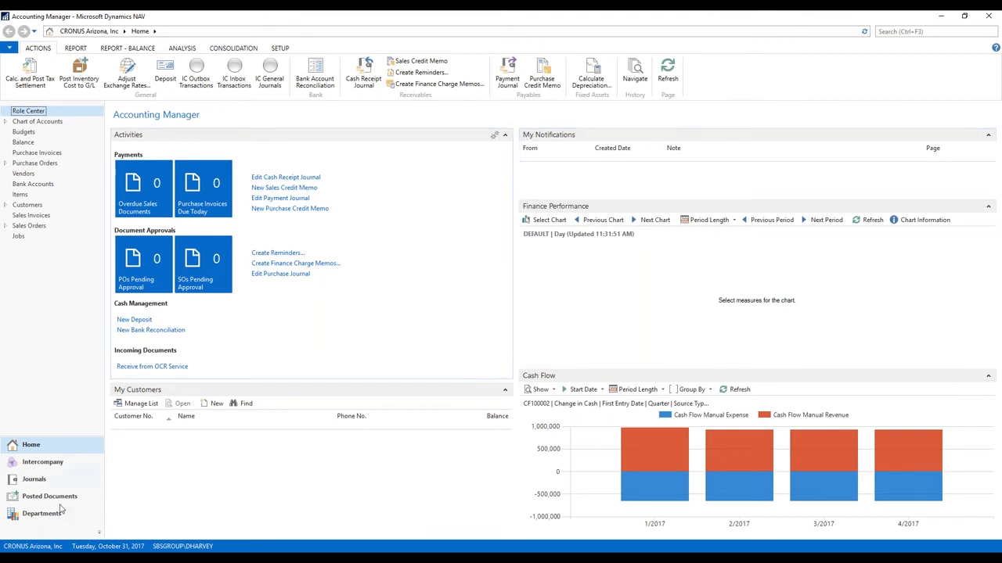
Step: Switch the active company to CRONUS USA, Inc
{"action": "left_click", "coordinate": [39, 546]}
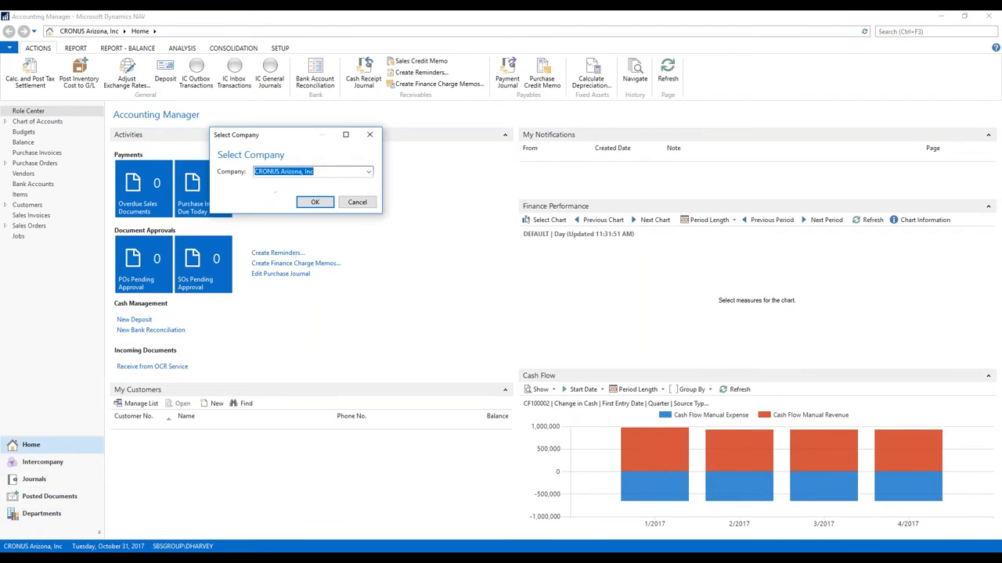
{"action": "left_click", "coordinate": [368, 171]}
{"action": "left_click", "coordinate": [292, 220]}
{"action": "left_click", "coordinate": [316, 203]}
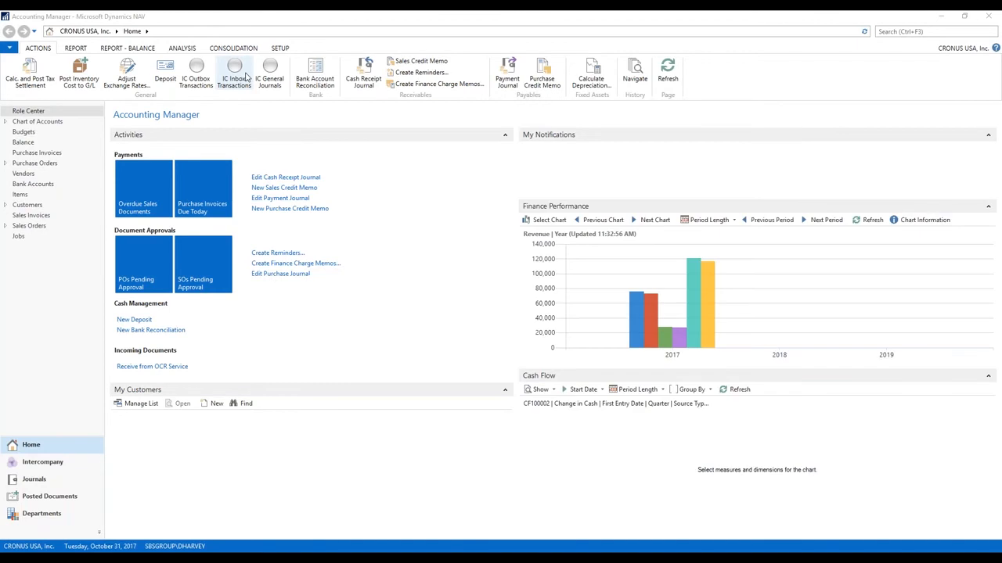
Step: Delete all existing Cronus Arizona lines from the DEFAULT batch of the IC General Journal
{"action": "left_click", "coordinate": [275, 84]}
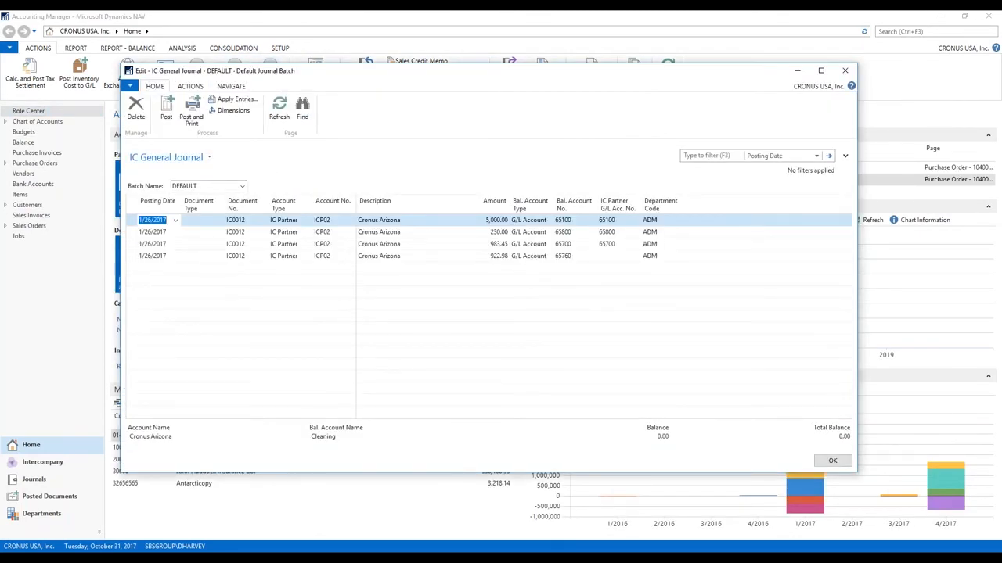
{"action": "left_click", "coordinate": [125, 210]}
{"action": "right_click", "coordinate": [171, 233]}
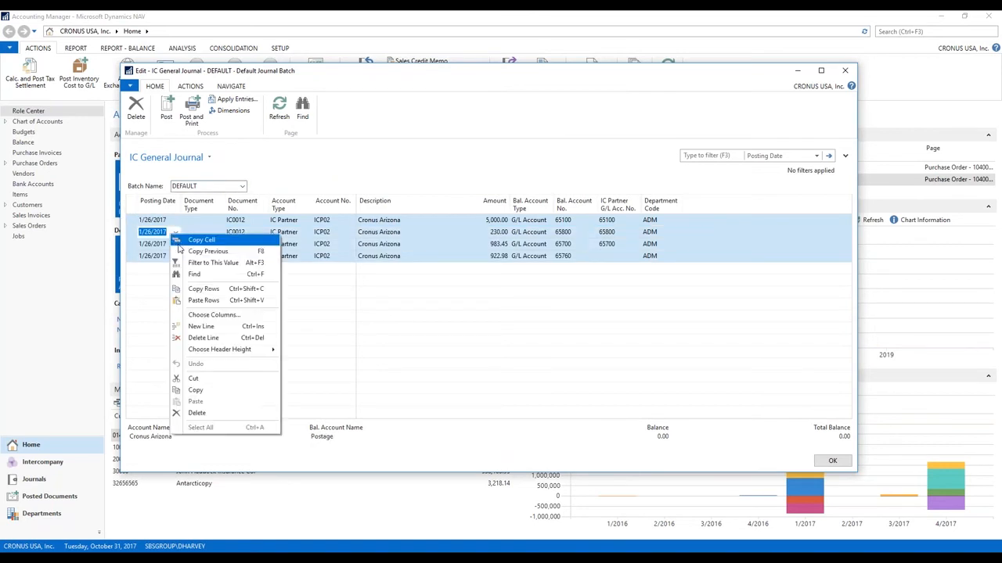
{"action": "left_click", "coordinate": [204, 338]}
{"action": "left_click", "coordinate": [505, 287]}
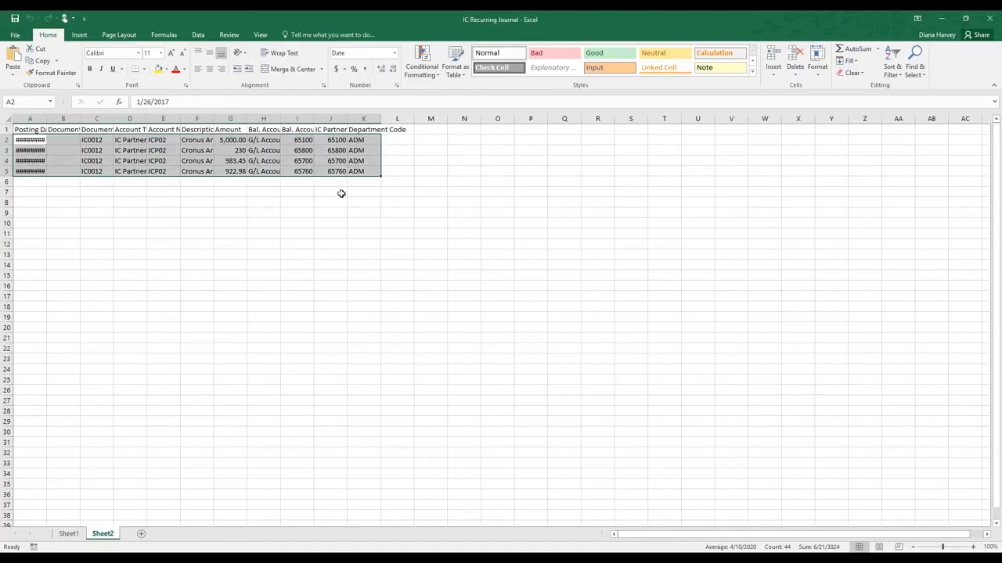
Step: Copy rows A2:K5 from Sheet2 of the IC Recurring Journal workbook in Excel and try to paste them into Dynamics NAV's IC General Journal
{"action": "left_click_drag", "start_coordinate": [31, 139], "coordinate": [378, 175]}
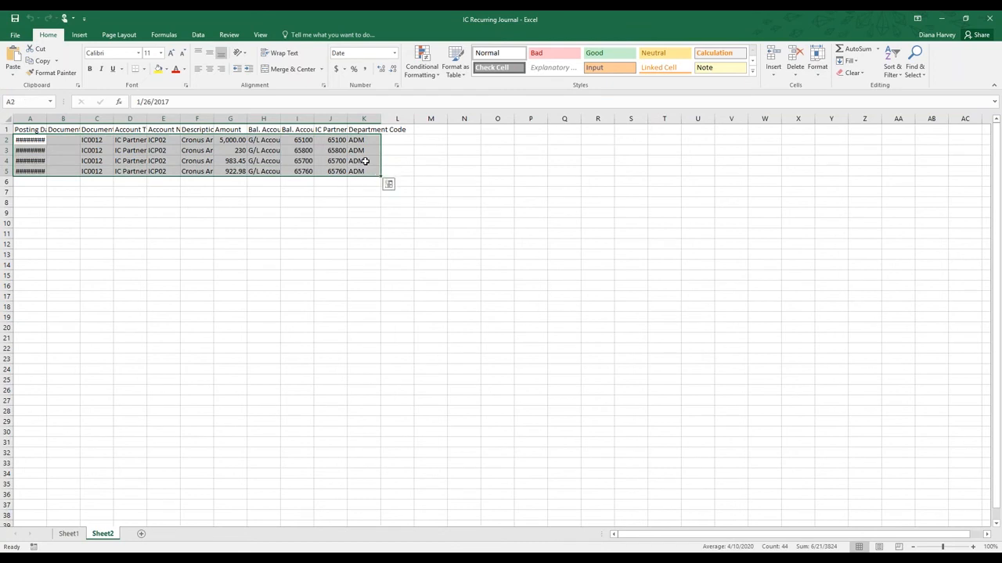
{"action": "right_click", "coordinate": [365, 162]}
{"action": "left_click", "coordinate": [379, 182]}
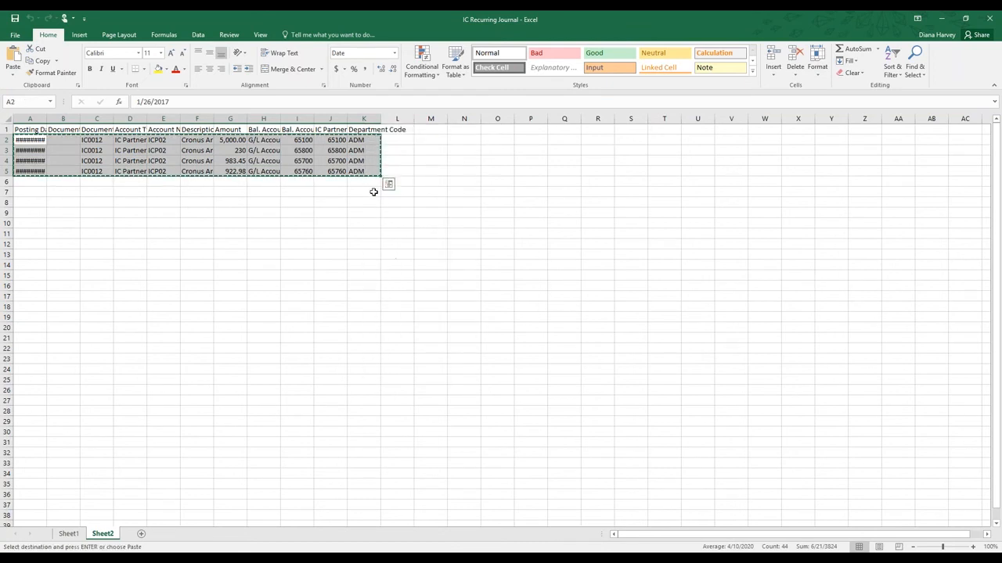
{"action": "mouse_move", "coordinate": [398, 557]}
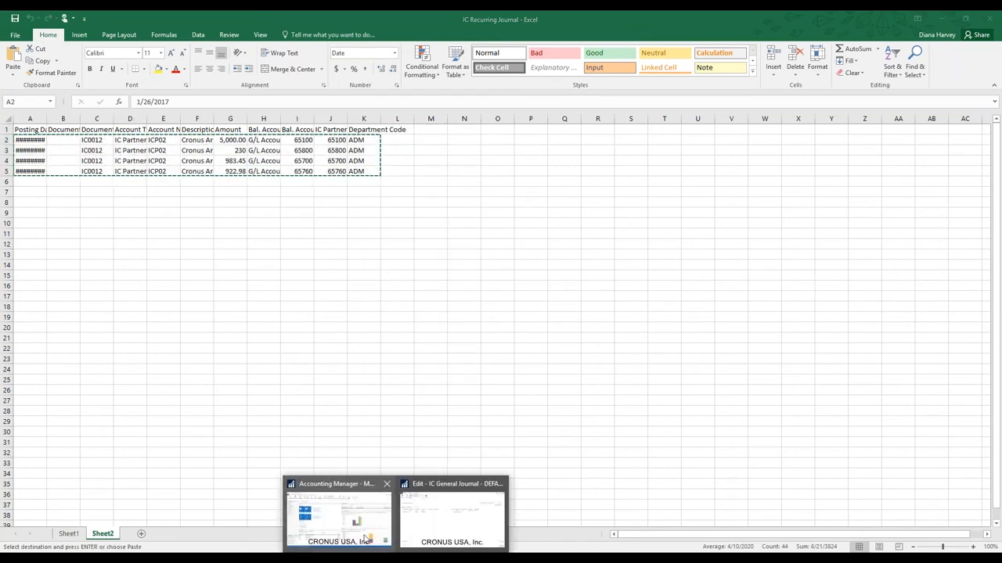
{"action": "left_click", "coordinate": [453, 504]}
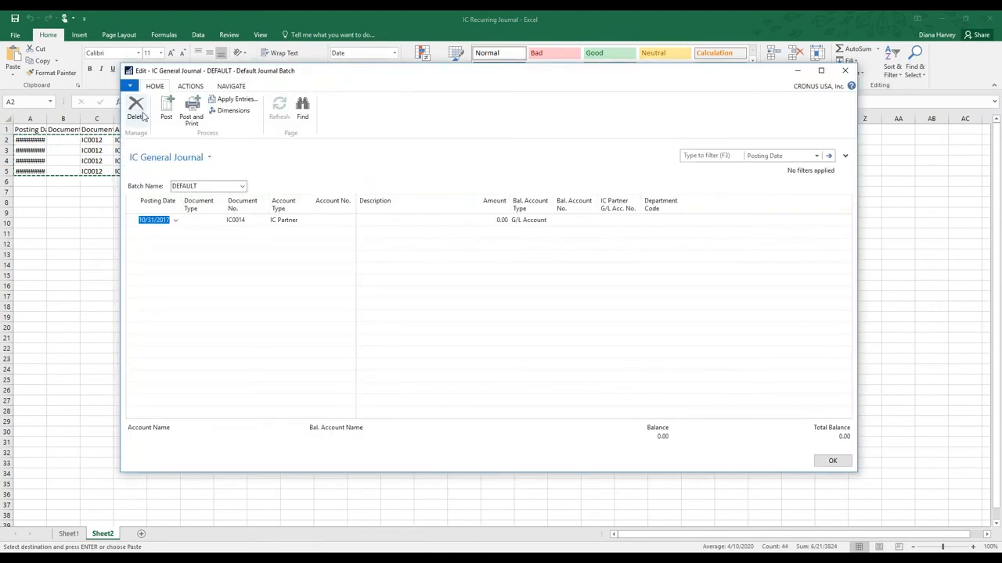
{"action": "right_click", "coordinate": [149, 223]}
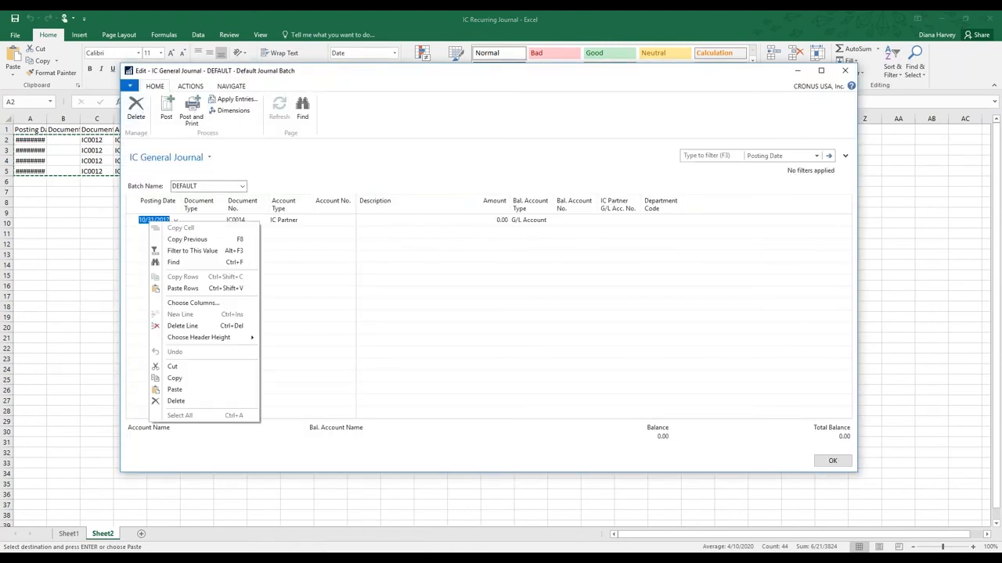
{"action": "left_click", "coordinate": [182, 289]}
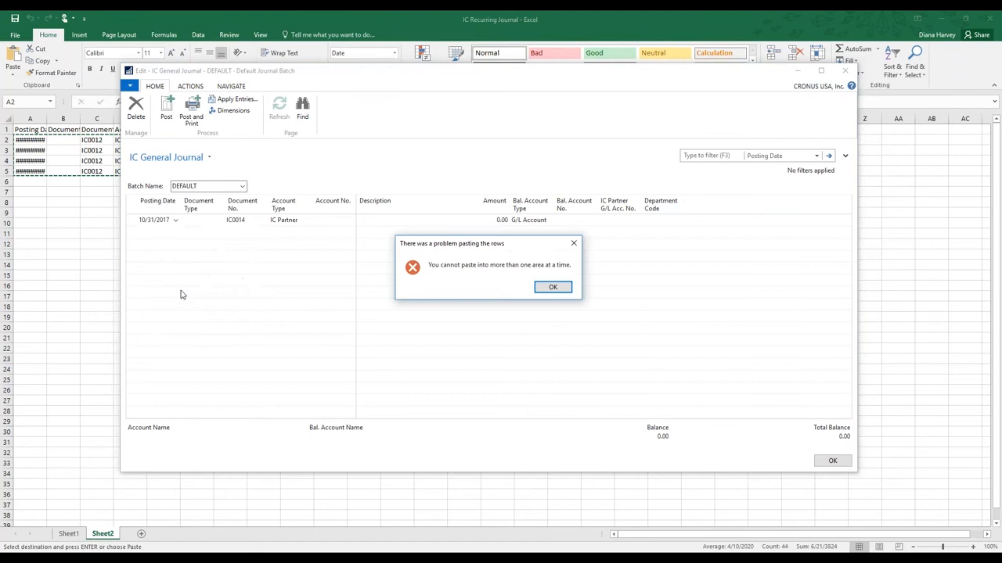
{"action": "left_click", "coordinate": [550, 287]}
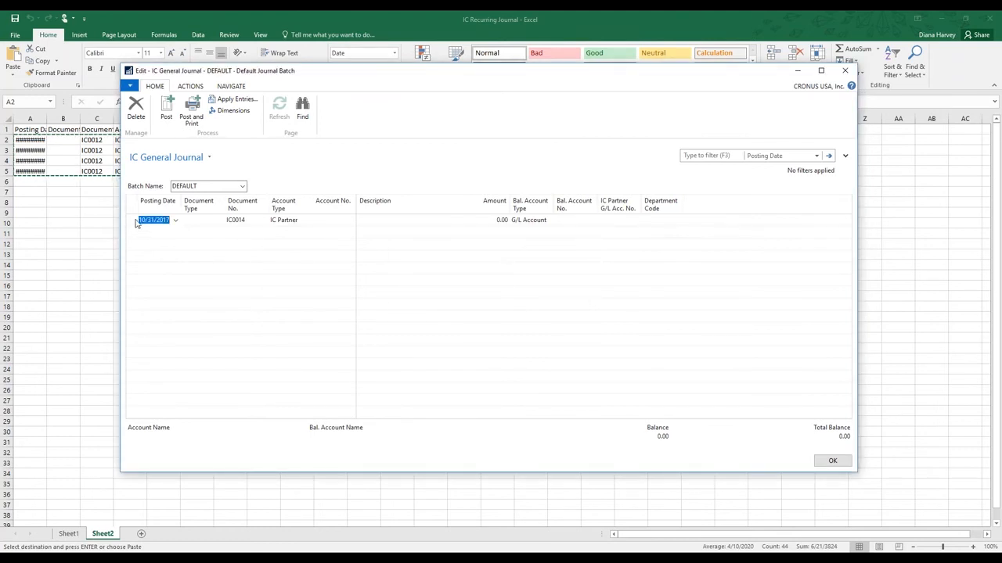
Step: Delete the blank 10/31/2017 line from the IC General Journal and close the journal
{"action": "right_click", "coordinate": [135, 222]}
{"action": "left_click", "coordinate": [166, 275]}
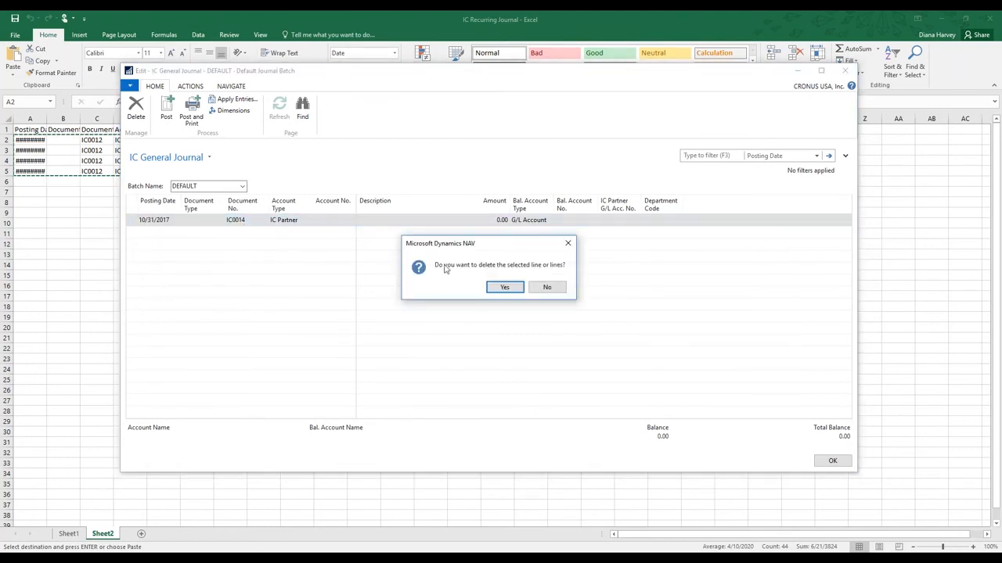
{"action": "left_click", "coordinate": [504, 288]}
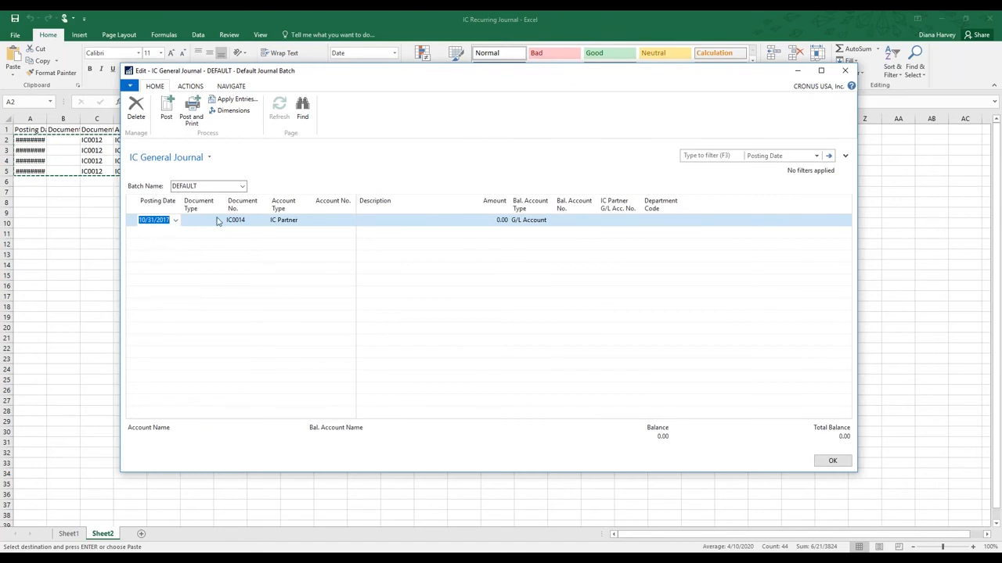
{"action": "left_click", "coordinate": [831, 461]}
Step: Copy the Excel range A2:K5 again and paste it as rows into Dynamics NAV's reopened IC General Journal, dismissing the paste error
{"action": "left_click_drag", "start_coordinate": [20, 140], "coordinate": [374, 171]}
{"action": "right_click", "coordinate": [363, 165]}
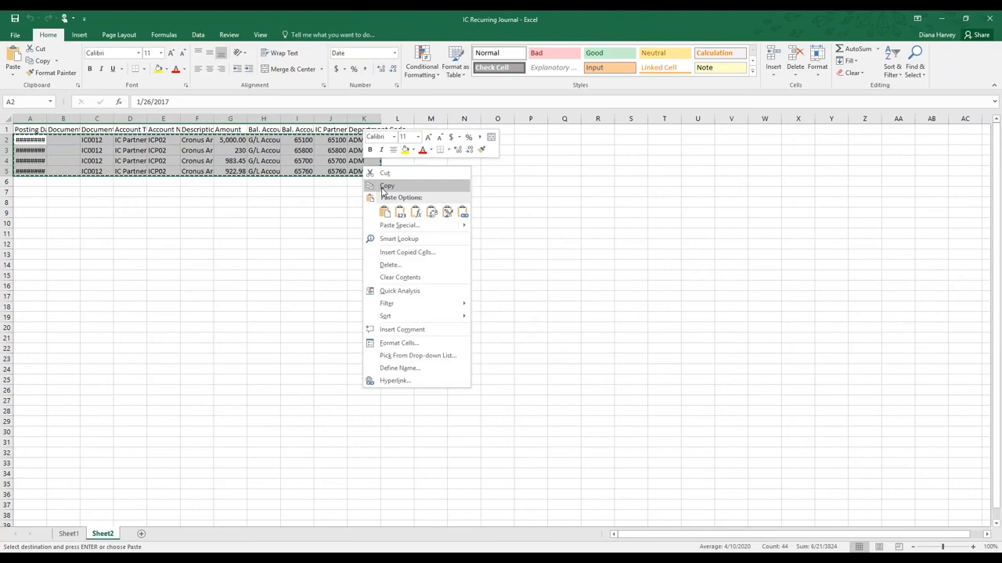
{"action": "left_click", "coordinate": [380, 188]}
{"action": "key", "text": "alt+Tab"}
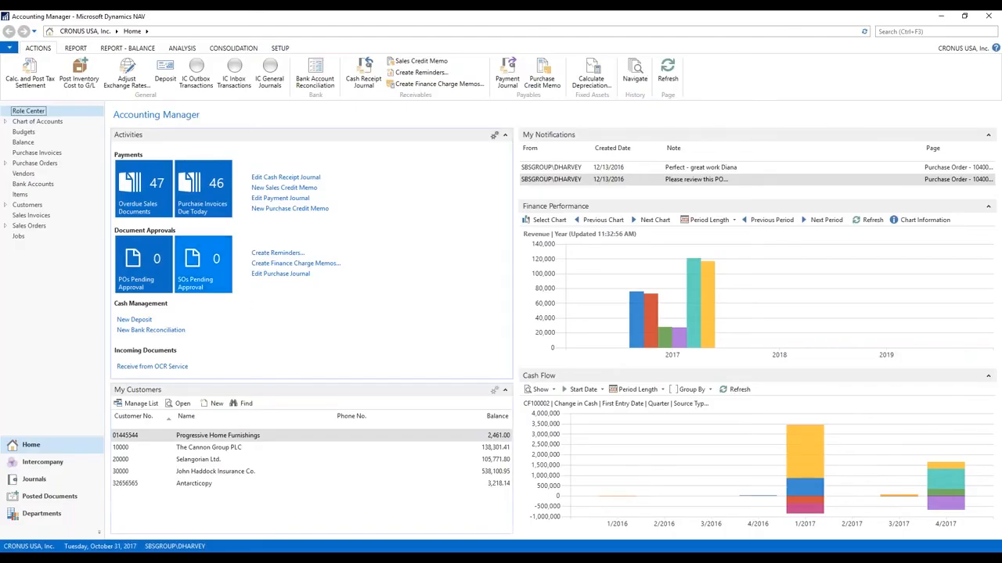
{"action": "left_click", "coordinate": [270, 76]}
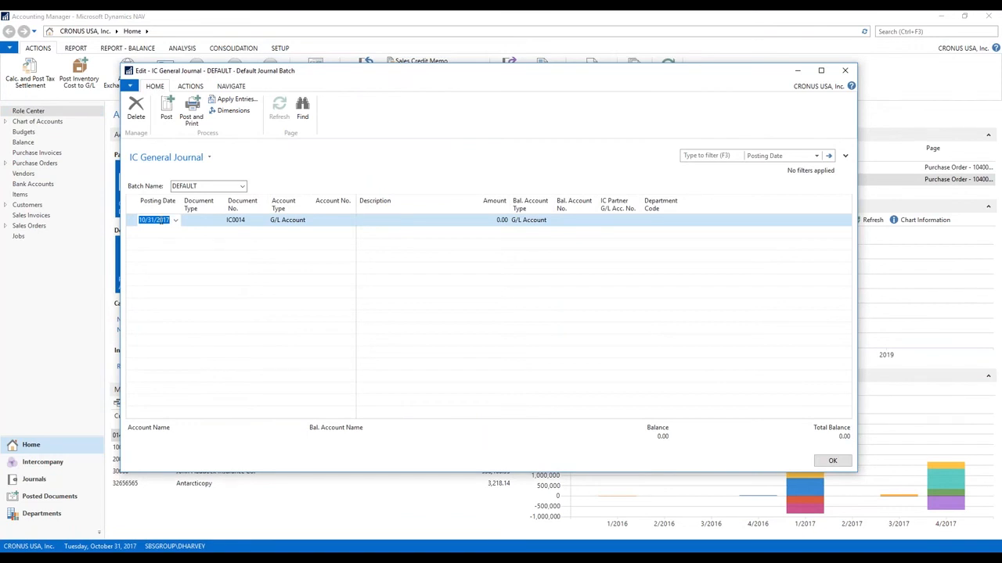
{"action": "right_click", "coordinate": [159, 221]}
{"action": "left_click", "coordinate": [196, 286]}
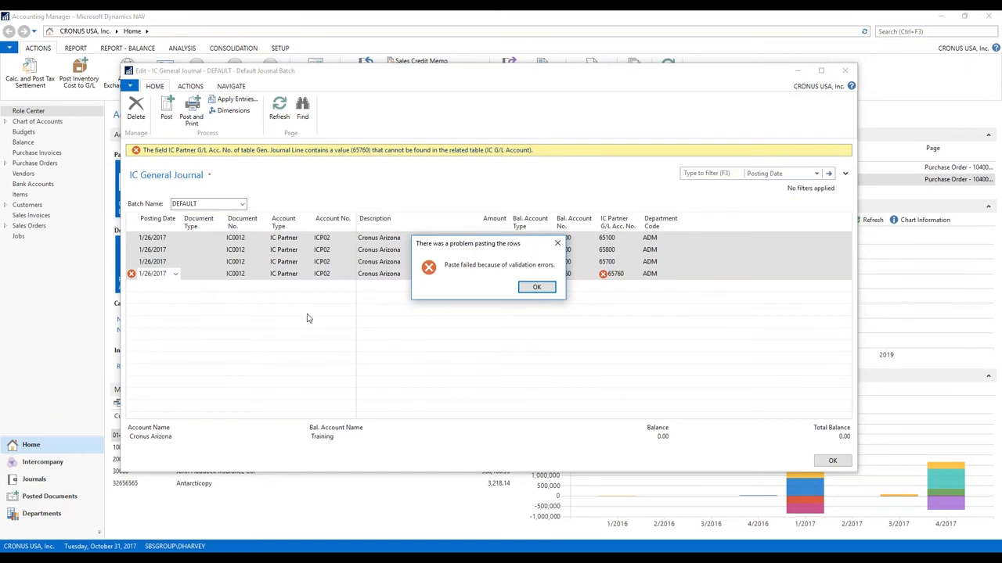
{"action": "left_click", "coordinate": [537, 288]}
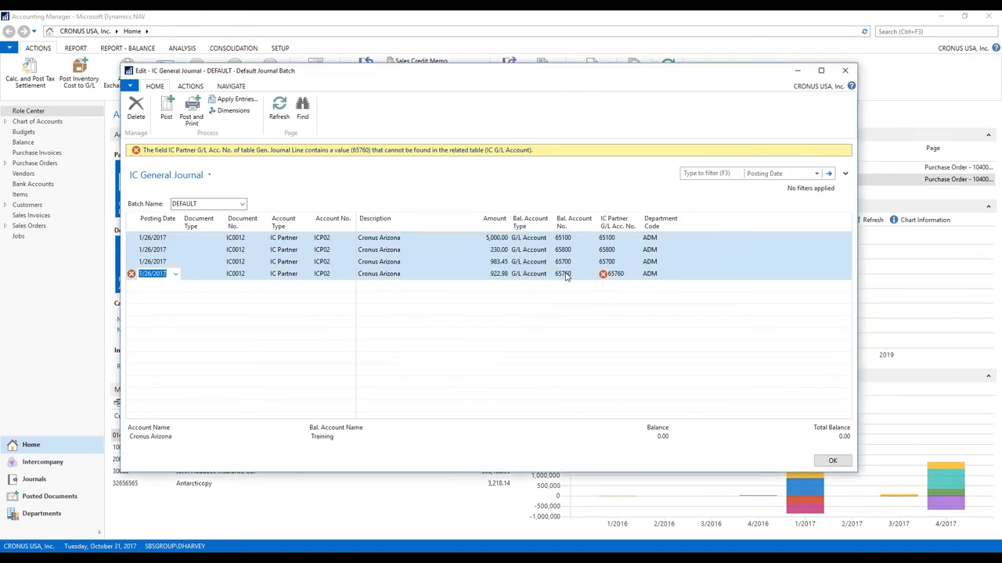
Step: Set the fourth journal line's balancing account and IC partner G/L account to 65700 and its department code to ADM
{"action": "left_click", "coordinate": [571, 274]}
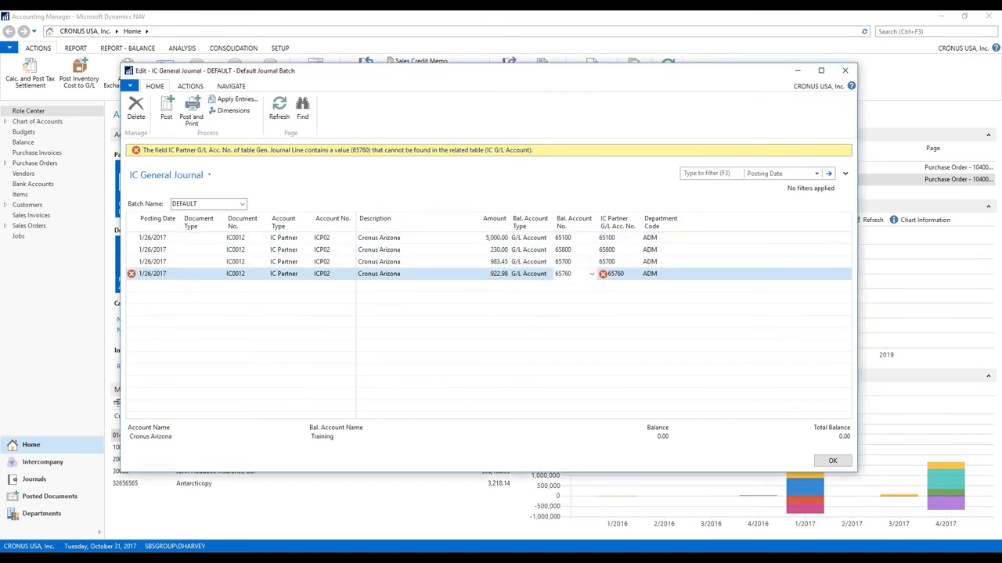
{"action": "left_click", "coordinate": [631, 276]}
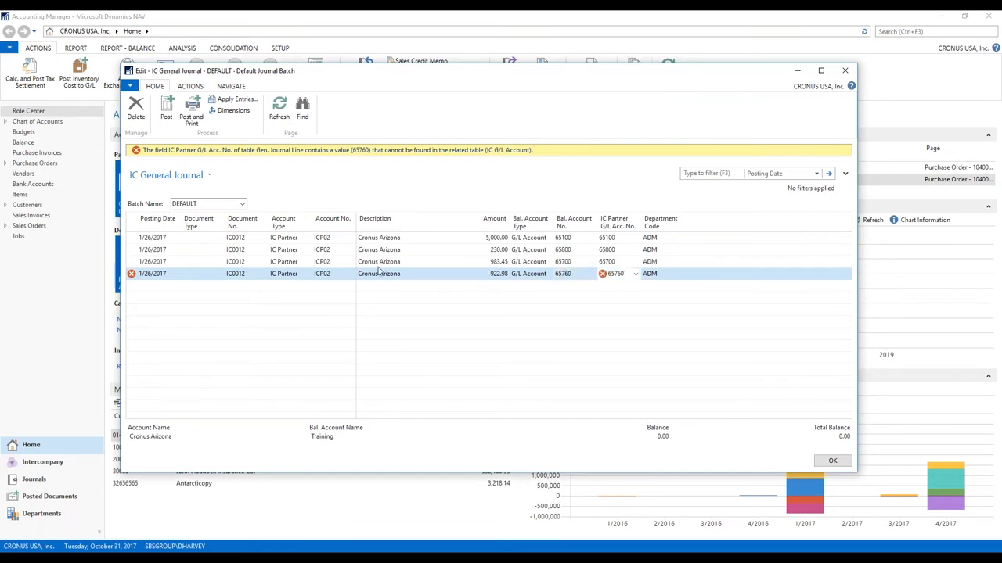
{"action": "left_click", "coordinate": [578, 273]}
{"action": "double_click", "coordinate": [571, 276]}
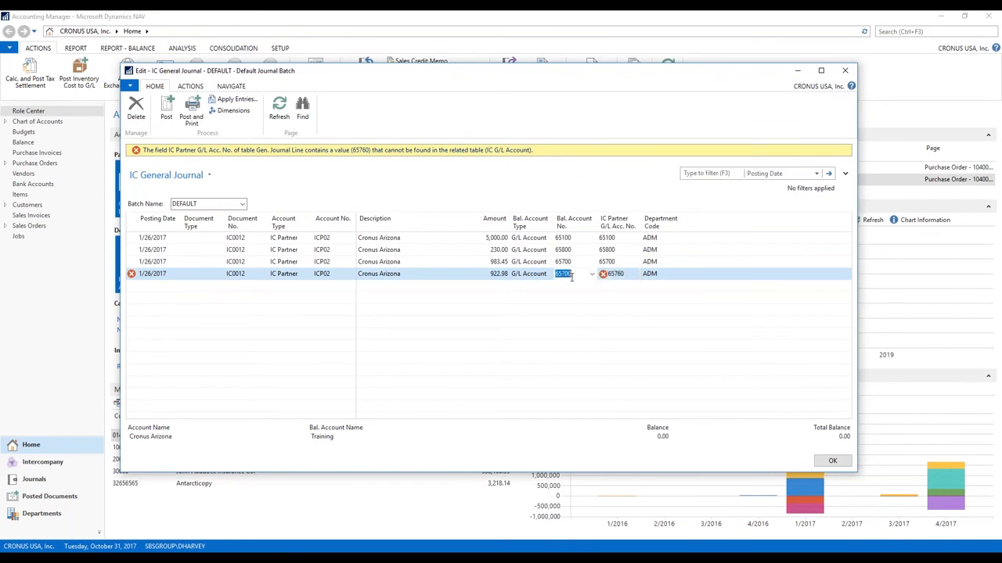
{"action": "key", "text": "Tab"}
{"action": "key", "text": "Tab"}
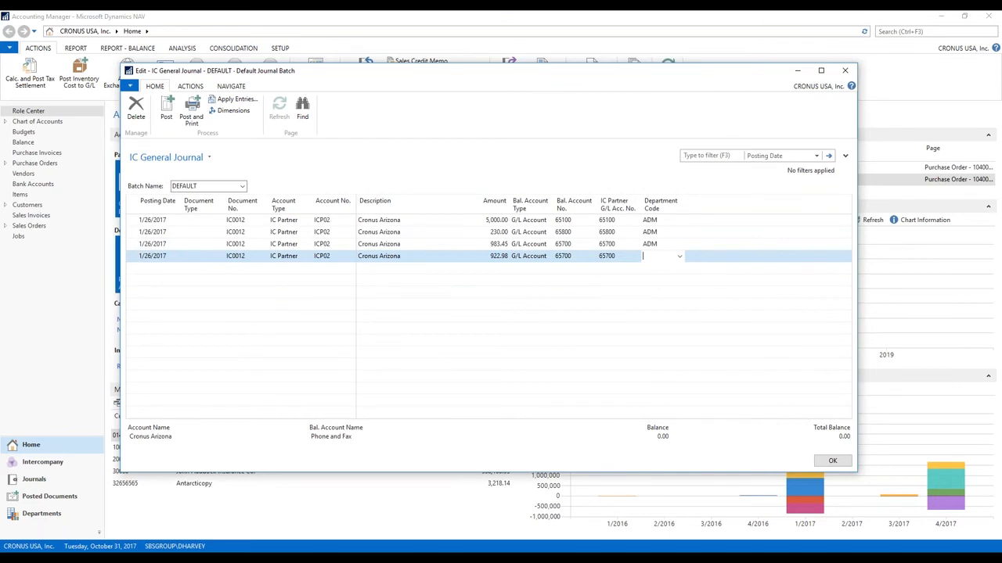
{"action": "key", "text": "F8"}
{"action": "key", "text": "Up"}
{"action": "key", "text": "Down"}
{"action": "left_click_drag", "start_coordinate": [290, 74], "coordinate": [291, 97]}
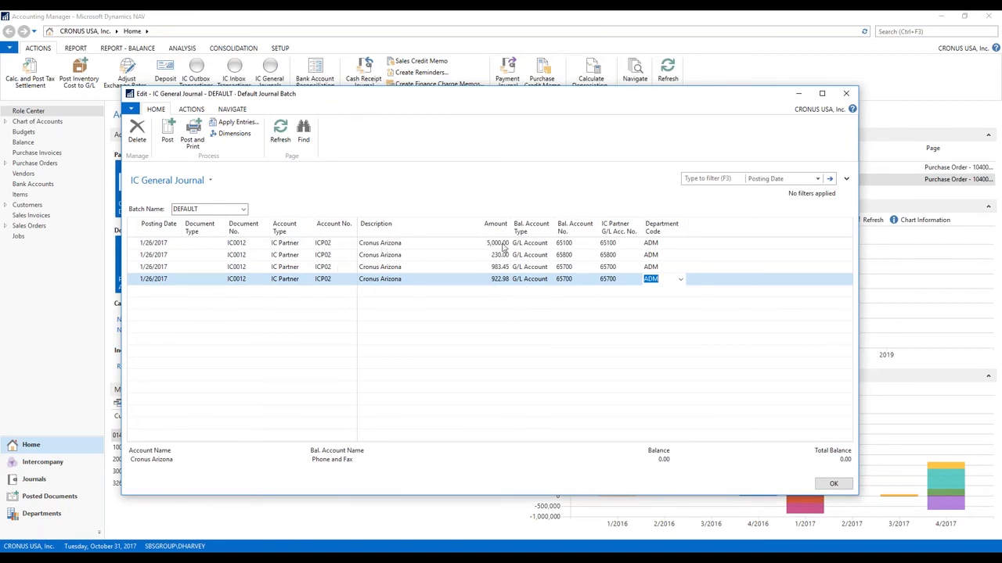
Step: Try to post the four Cronus Arizona lines in the IC General Journal and close the journal
{"action": "left_click", "coordinate": [569, 243]}
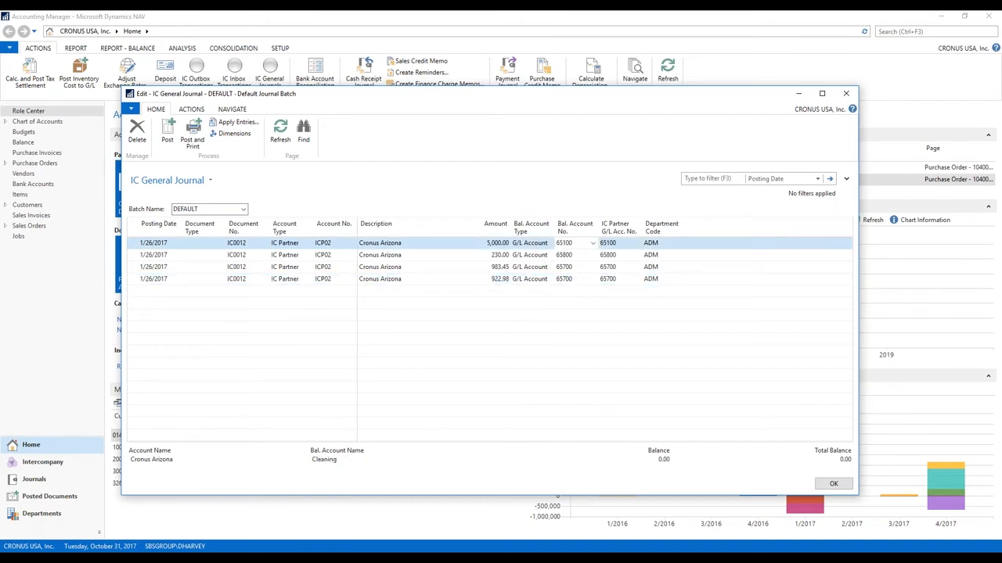
{"action": "key", "text": "Down"}
{"action": "key", "text": "Down"}
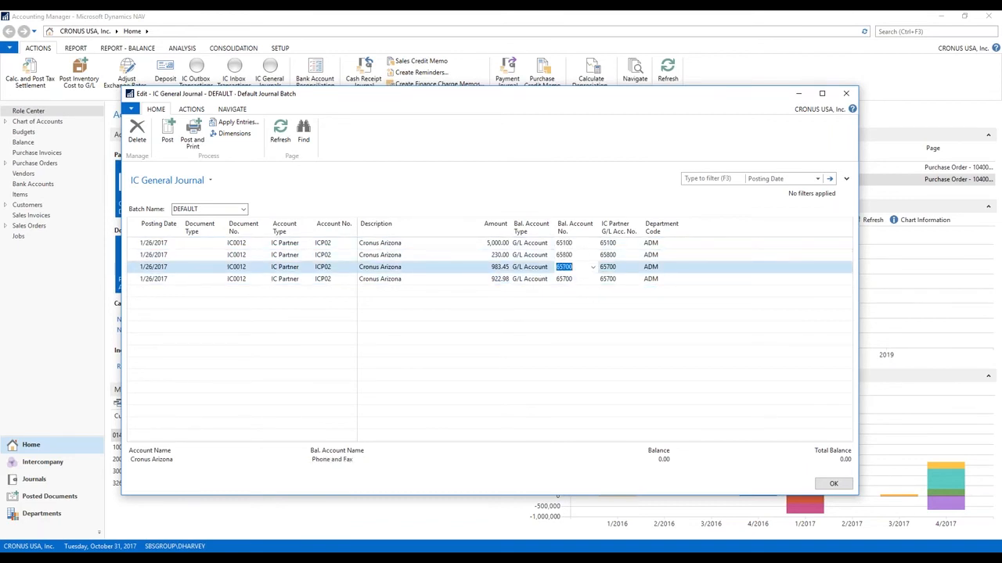
{"action": "key", "text": "Down"}
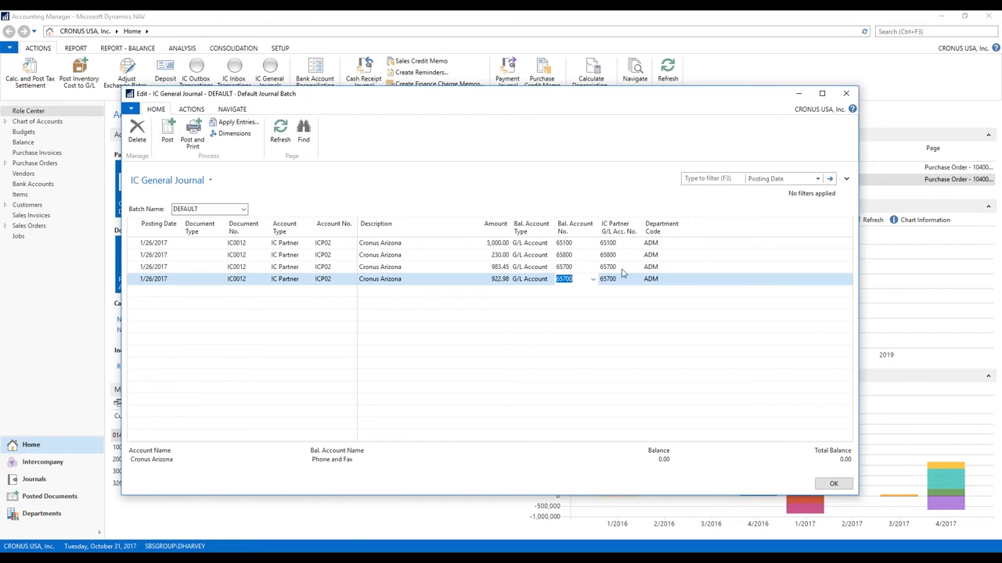
{"action": "left_click", "coordinate": [167, 133]}
{"action": "left_click", "coordinate": [495, 311]}
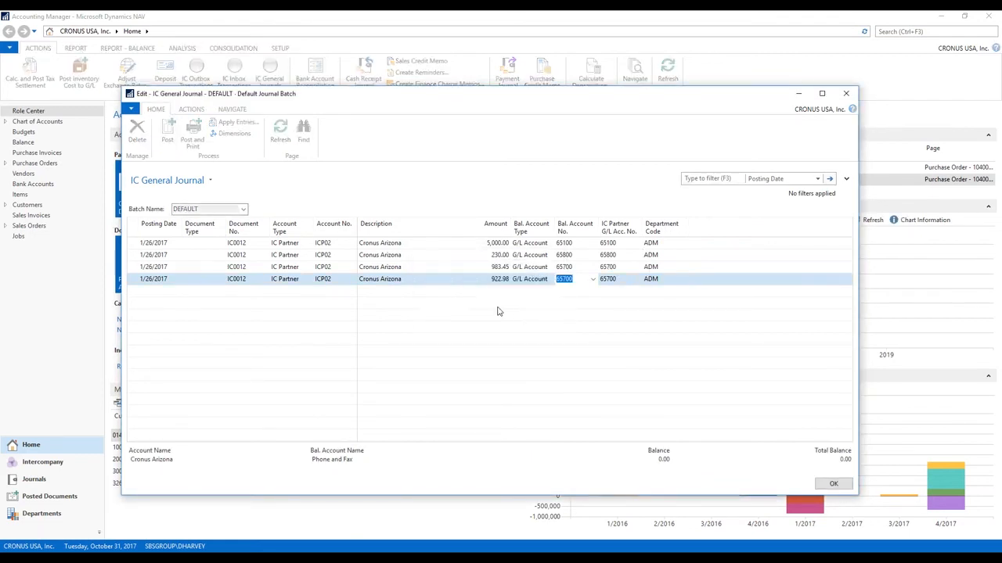
{"action": "left_click", "coordinate": [574, 316]}
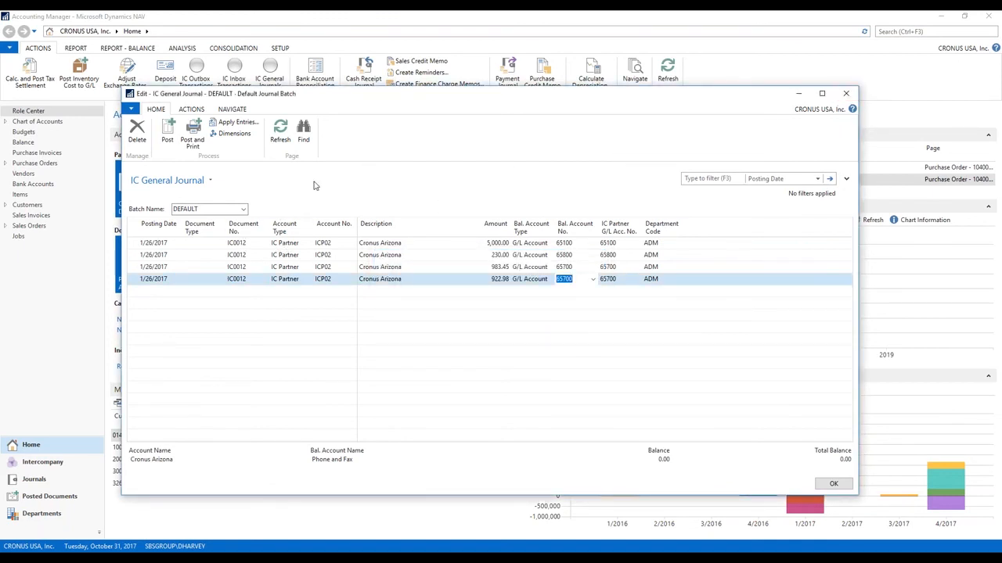
{"action": "left_click", "coordinate": [846, 93]}
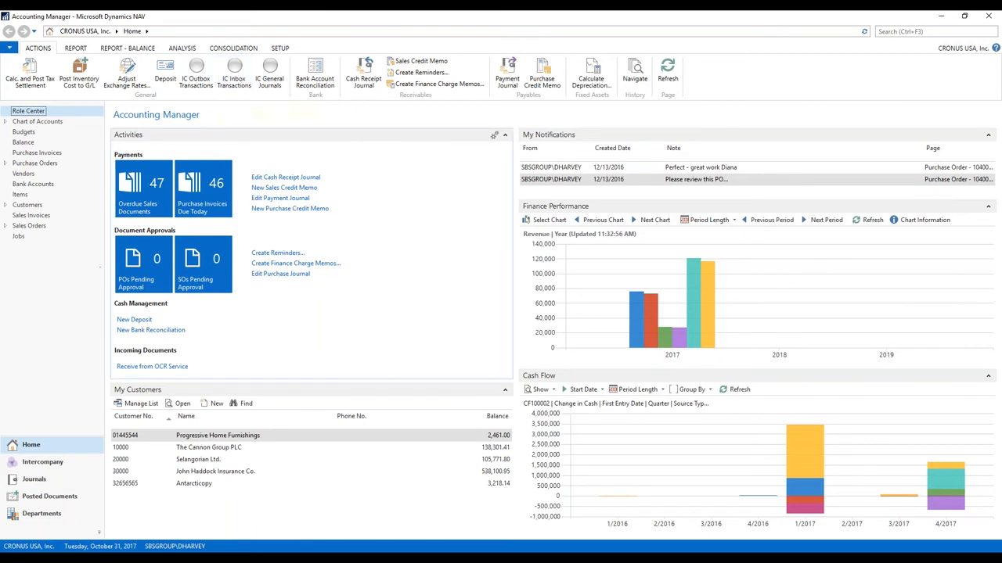
Step: Switch the company to CRONUS Arizona, Inc
{"action": "left_click", "coordinate": [30, 547]}
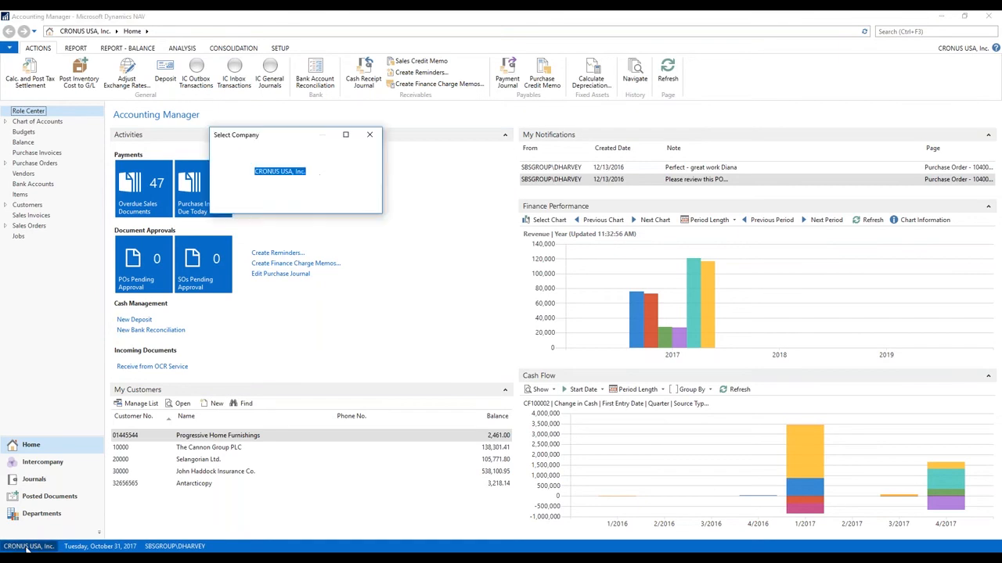
{"action": "left_click", "coordinate": [366, 172]}
{"action": "left_click", "coordinate": [282, 180]}
{"action": "left_click", "coordinate": [314, 202]}
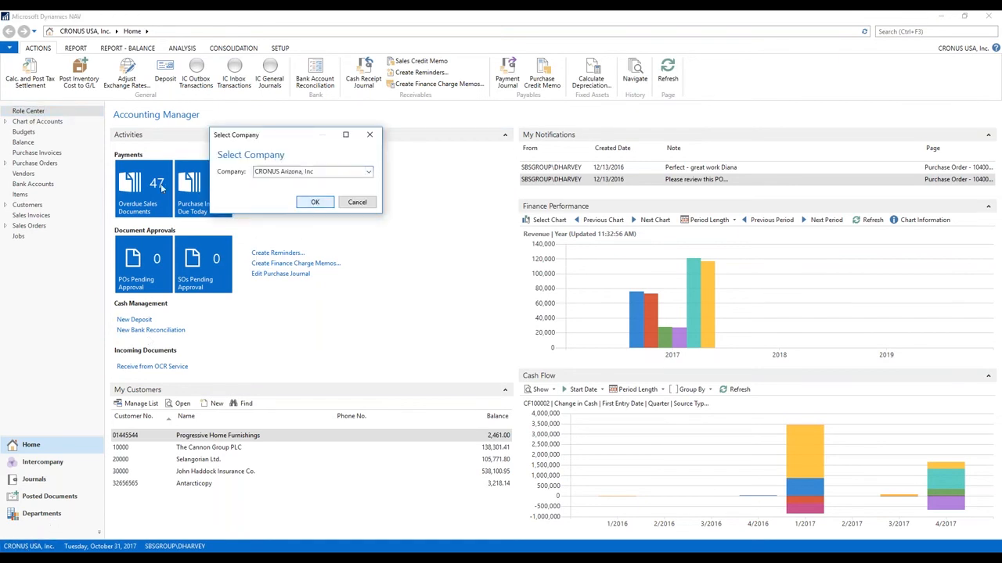
Step: Paste the copied Excel rows into CRONUS Arizona's IC General Journal, dismiss the paste problem and discard the line's invalid unsaved values
{"action": "left_click", "coordinate": [266, 76]}
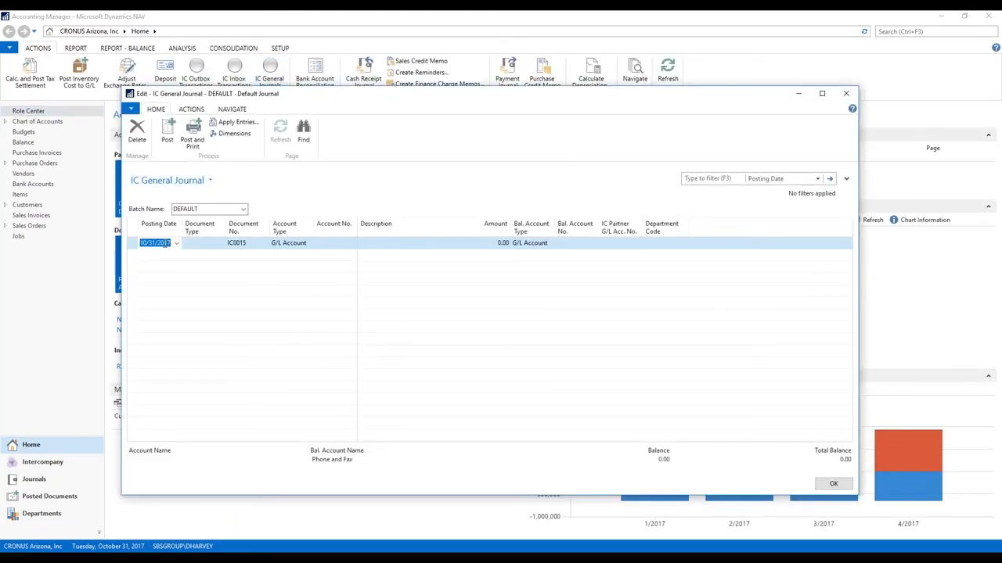
{"action": "right_click", "coordinate": [160, 243]}
{"action": "left_click", "coordinate": [225, 309]}
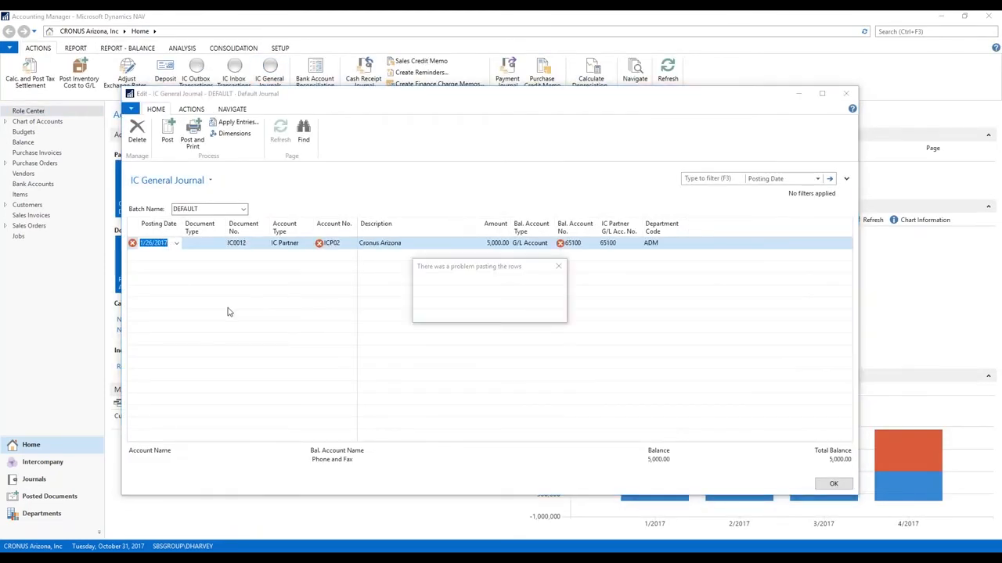
{"action": "left_click", "coordinate": [532, 310]}
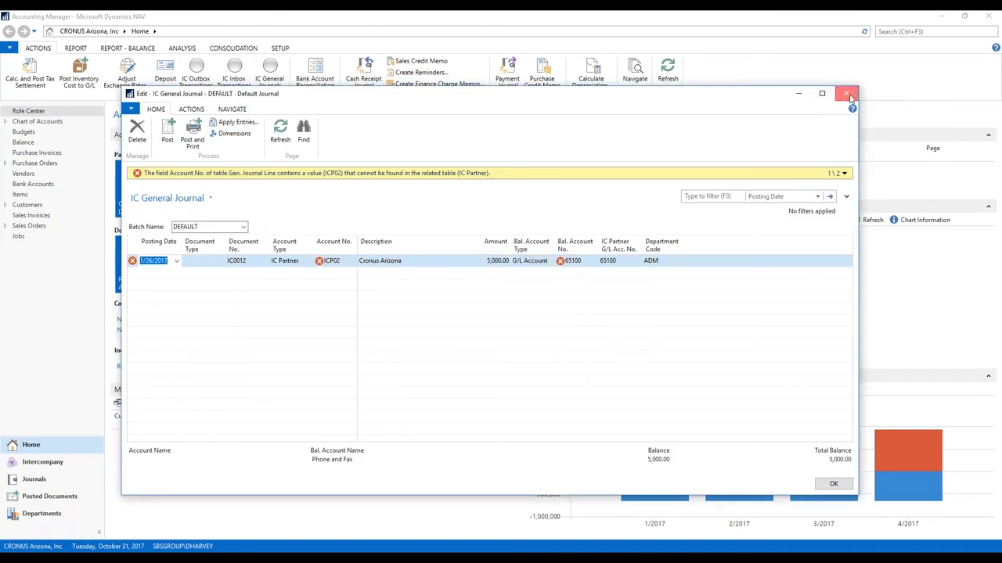
{"action": "left_click", "coordinate": [332, 260]}
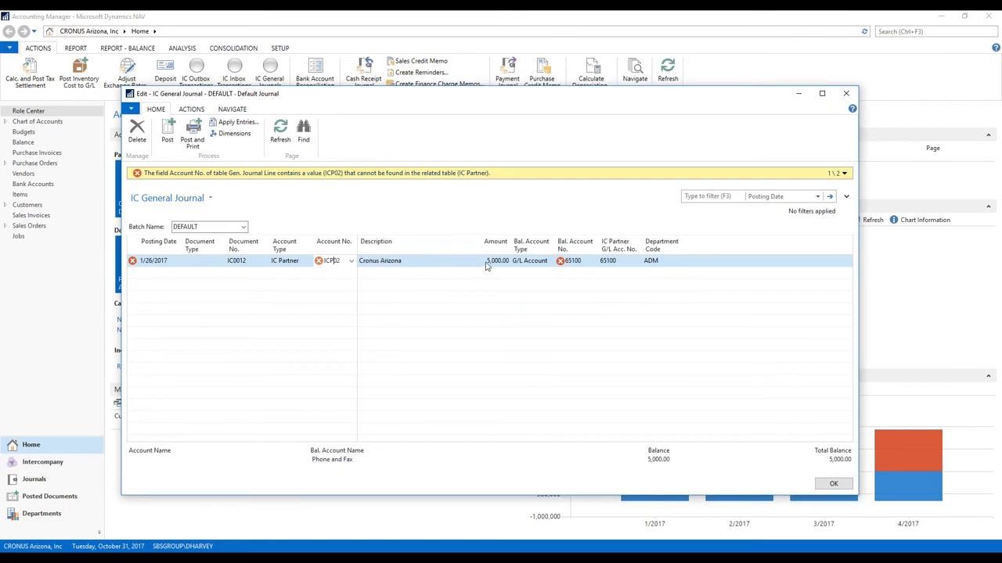
{"action": "left_click", "coordinate": [280, 131]}
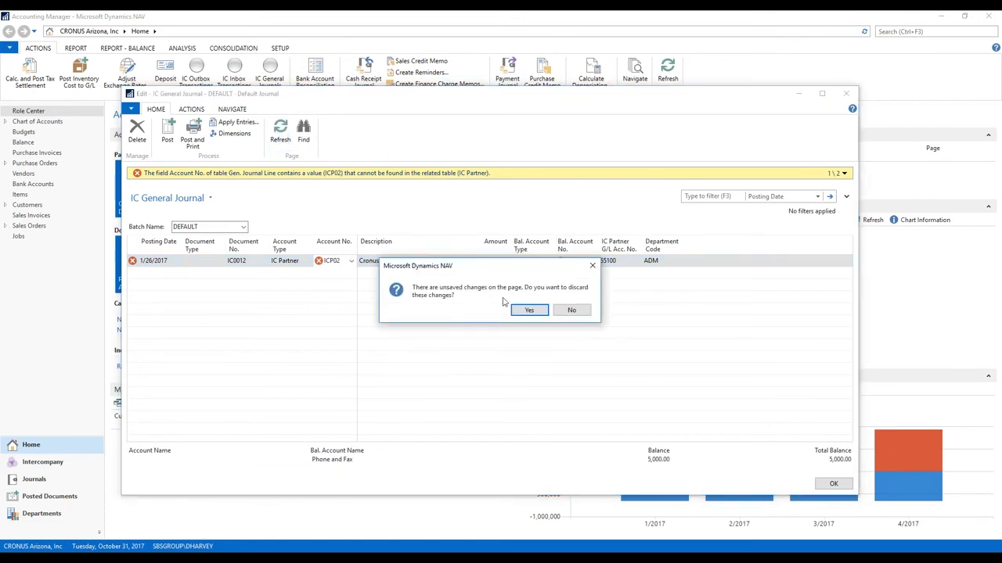
{"action": "left_click", "coordinate": [529, 312]}
Step: Complete the pasted line with account ICP01, balancing account 6510, IC partner G/L account 65100 and department ADM
{"action": "left_click", "coordinate": [351, 243]}
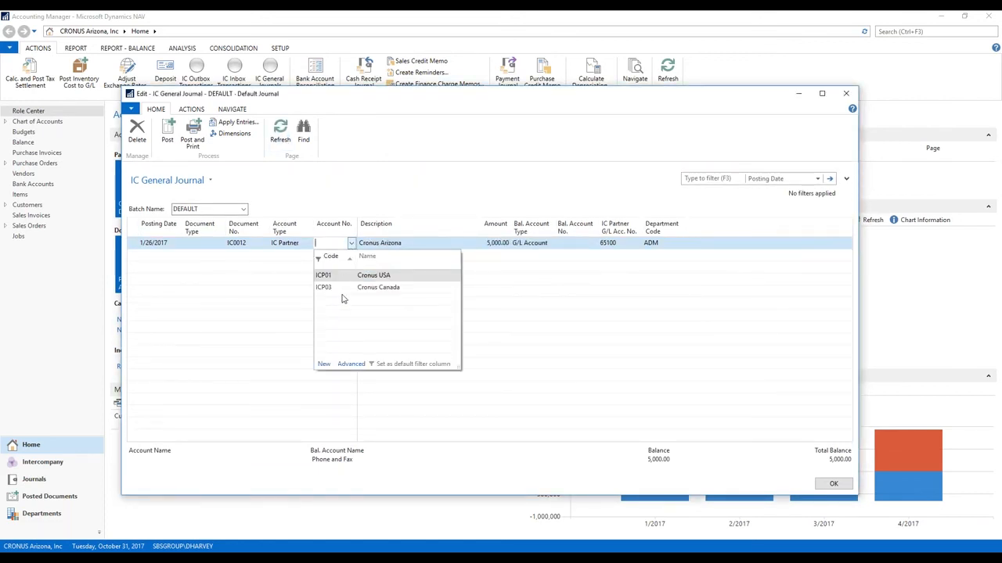
{"action": "left_click", "coordinate": [335, 278]}
{"action": "left_click", "coordinate": [579, 243]}
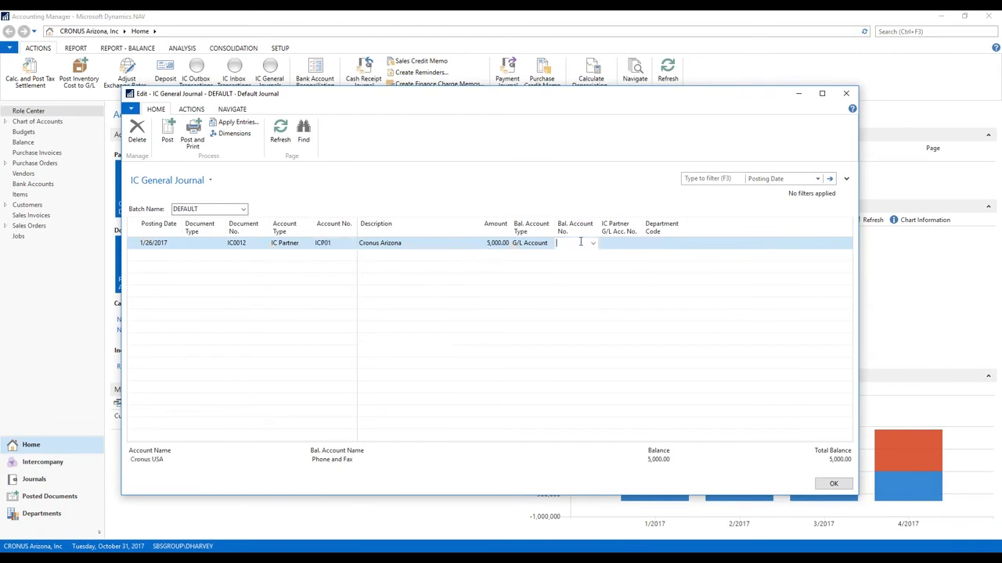
{"action": "type", "text": "6510"}
{"action": "key", "text": "Tab"}
{"action": "type", "text": "65100"}
{"action": "key", "text": "Tab"}
{"action": "type", "text": "ADM"}
Step: Add a second IC journal line for partner account ICP03 with an amount of 500.00
{"action": "key", "text": "Down"}
{"action": "key", "text": "Left"}
{"action": "key", "text": "Left"}
{"action": "key", "text": "Left"}
{"action": "key", "text": "Left"}
{"action": "key", "text": "Left"}
{"action": "key", "text": "Left"}
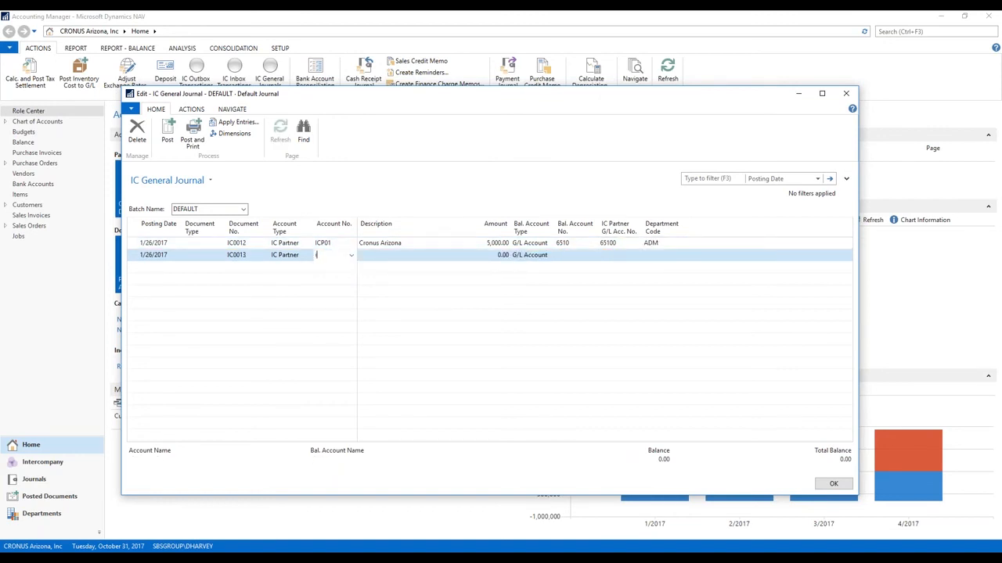
{"action": "type", "text": "icp03"}
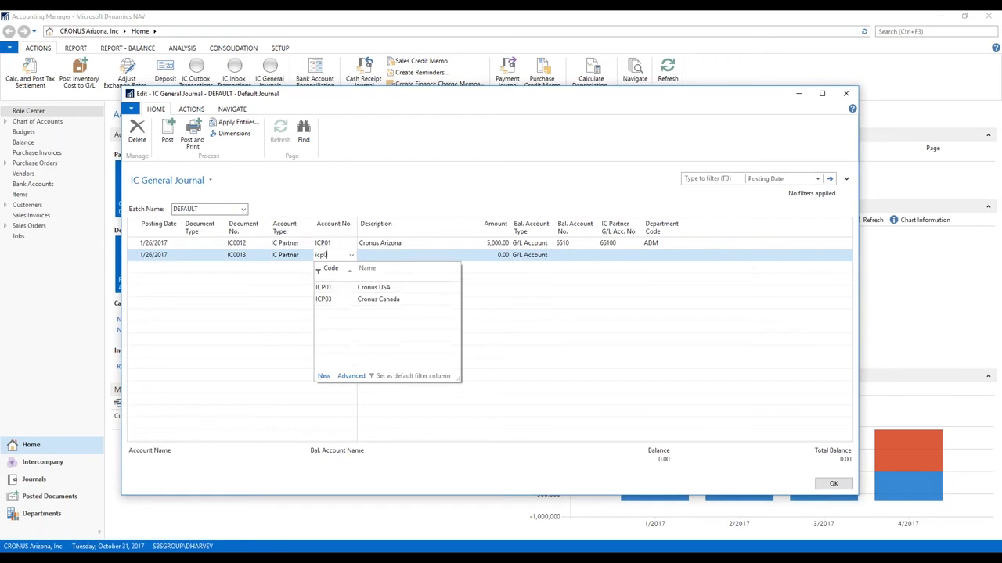
{"action": "key", "text": "Tab"}
{"action": "key", "text": "Tab"}
{"action": "type", "text": "5"}
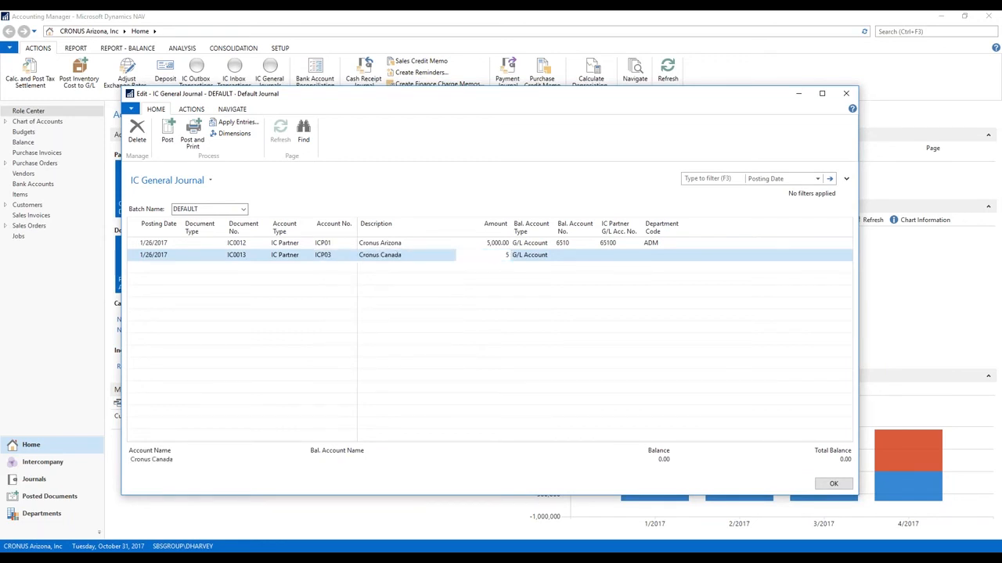
{"action": "key", "text": "Tab"}
{"action": "key", "text": "Tab"}
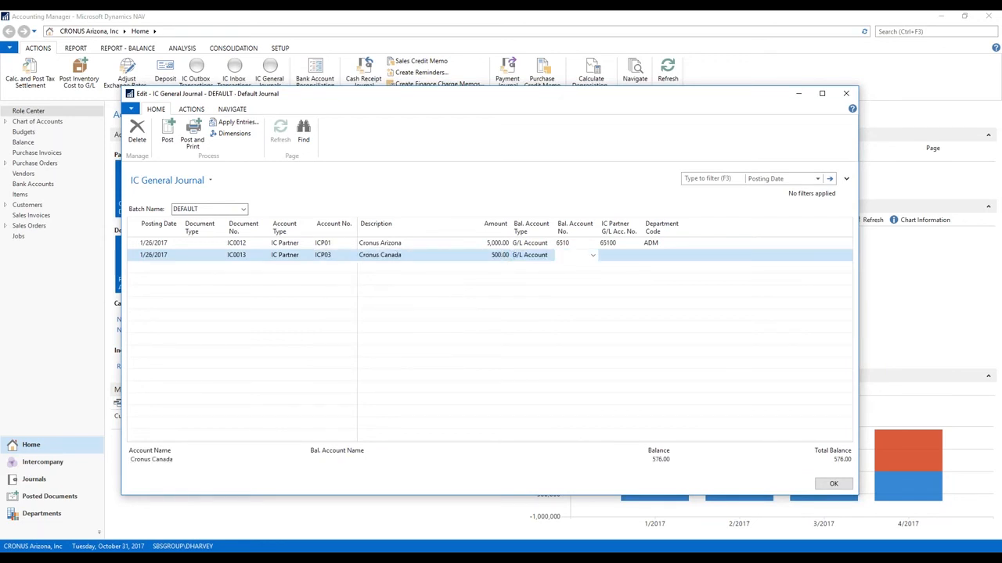
Step: Set the Cronus Canada line's balancing account to 6520, IC partner G/L account to 65200 and department to ADM
{"action": "type", "text": "6"}
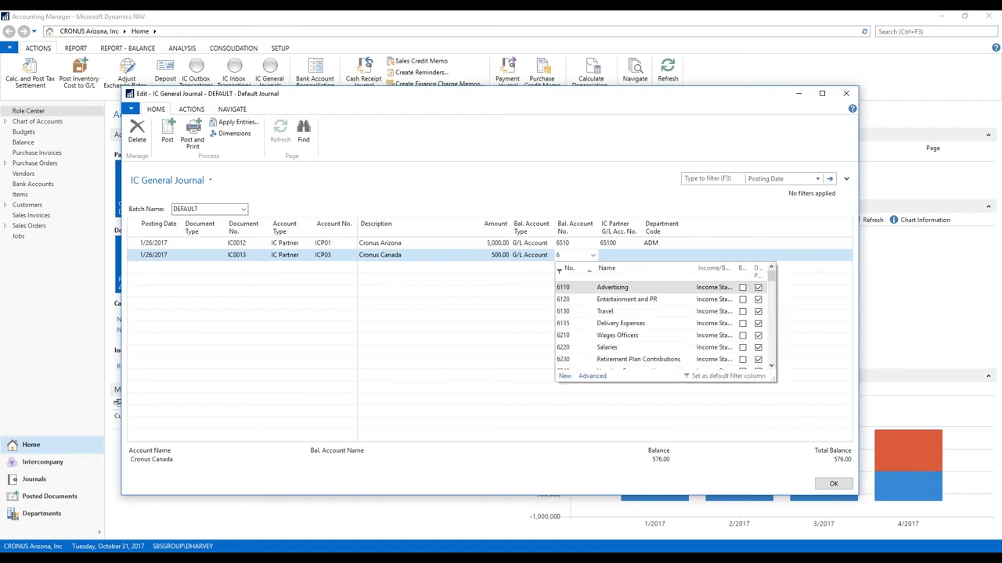
{"action": "type", "text": "520"}
{"action": "key", "text": "Tab"}
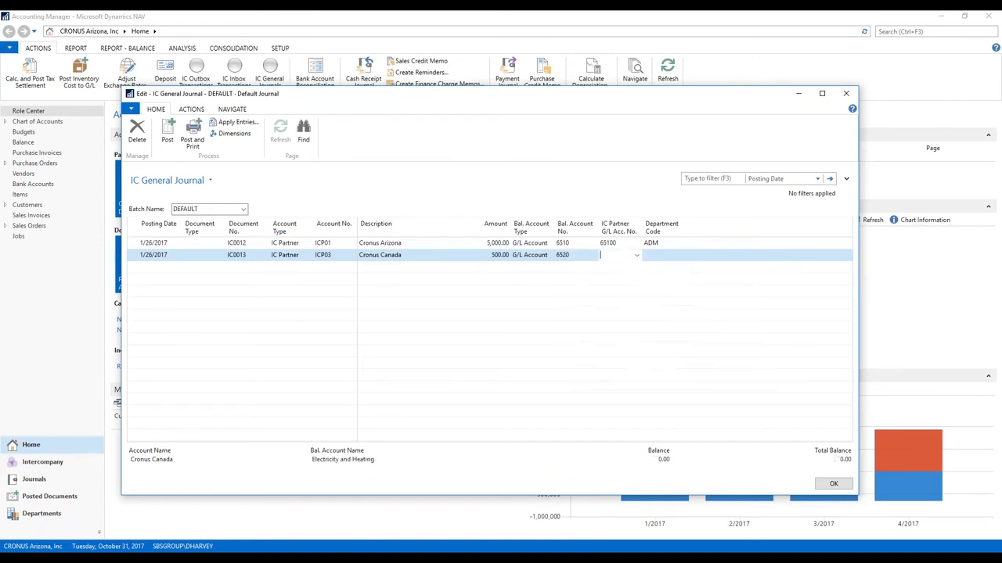
{"action": "type", "text": "65200"}
{"action": "key", "text": "Tab"}
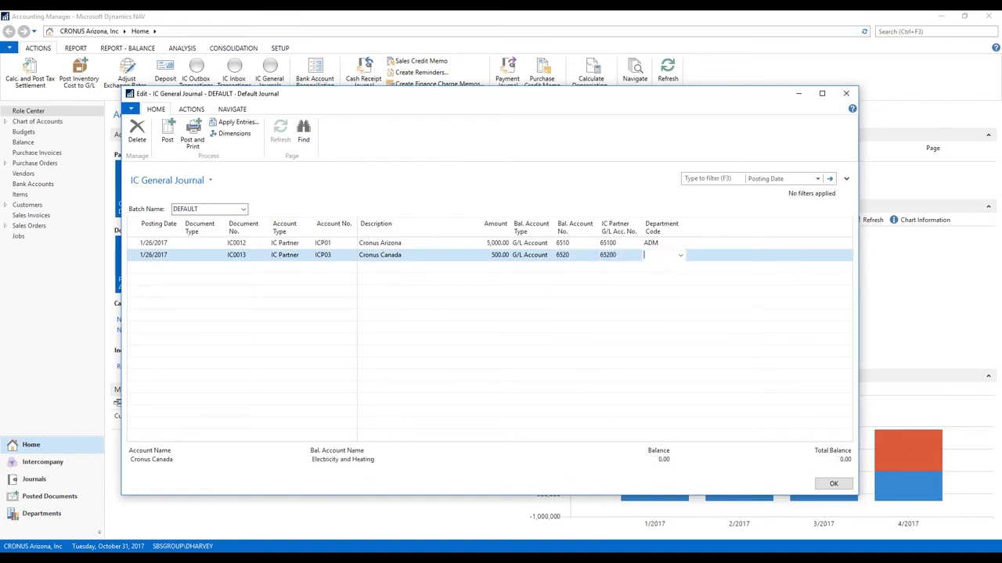
{"action": "key", "text": "Up"}
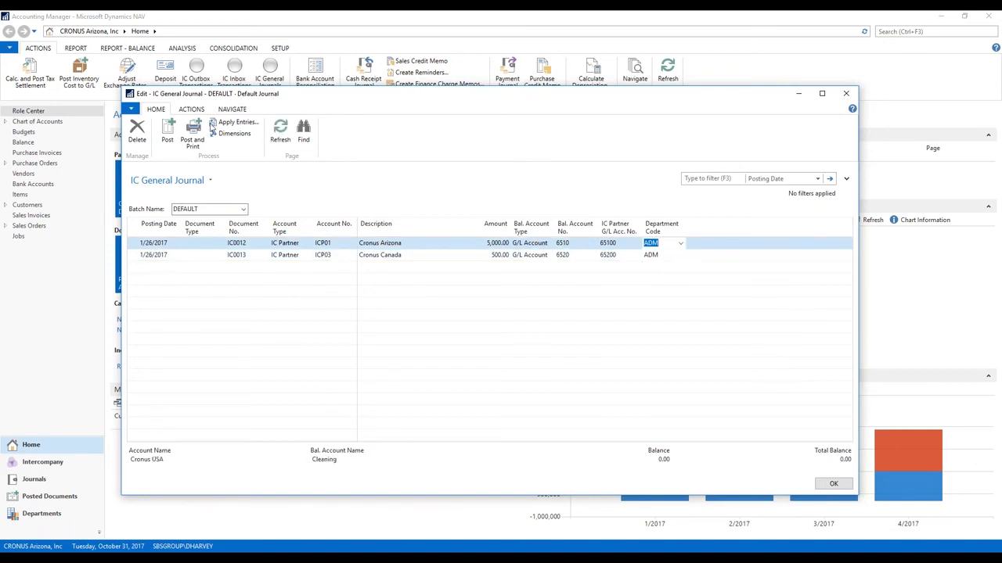
Step: Post the two lines in the IC General Journal and close the journal
{"action": "left_click", "coordinate": [168, 133]}
{"action": "left_click", "coordinate": [482, 311]}
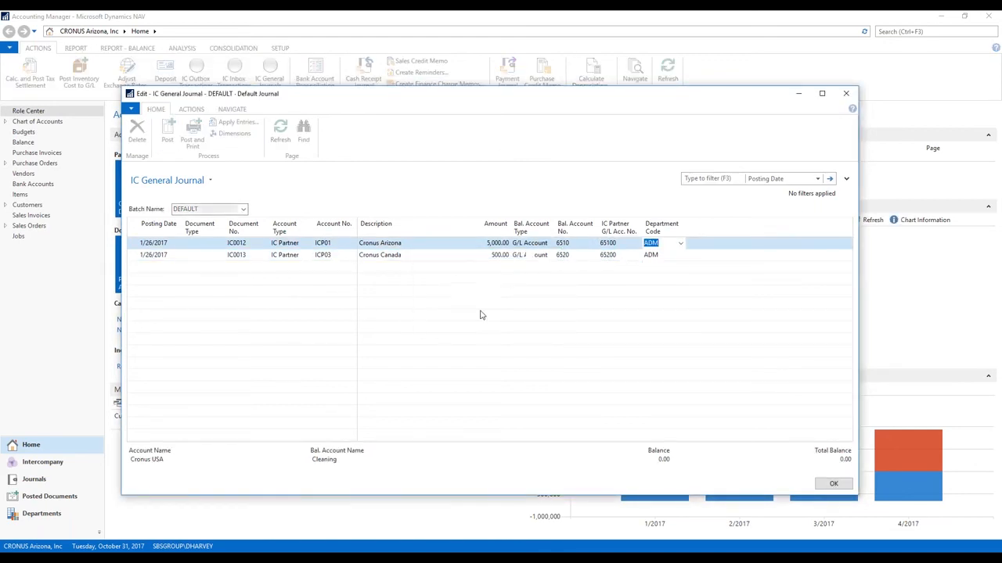
{"action": "left_click", "coordinate": [532, 311]}
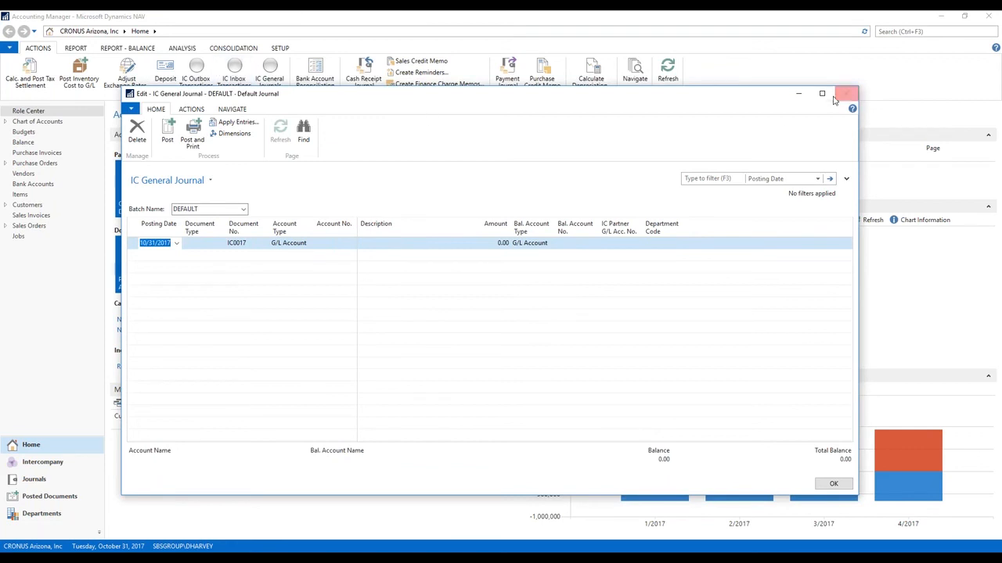
{"action": "left_click", "coordinate": [846, 93]}
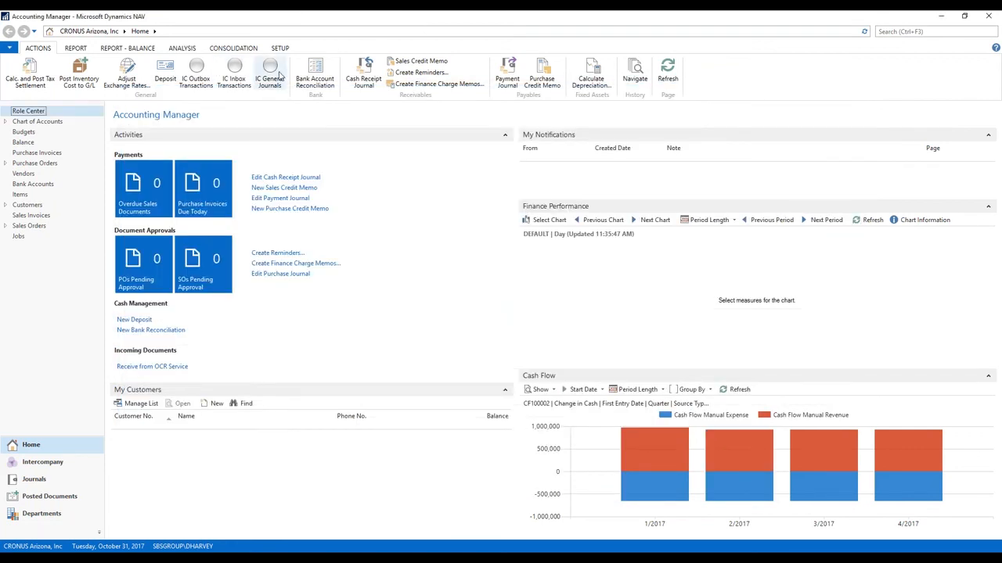
Step: Try to send both IC outbox transactions to their partners by setting Send to IC Partner and completing the line actions, and close the outbox
{"action": "left_click", "coordinate": [196, 75]}
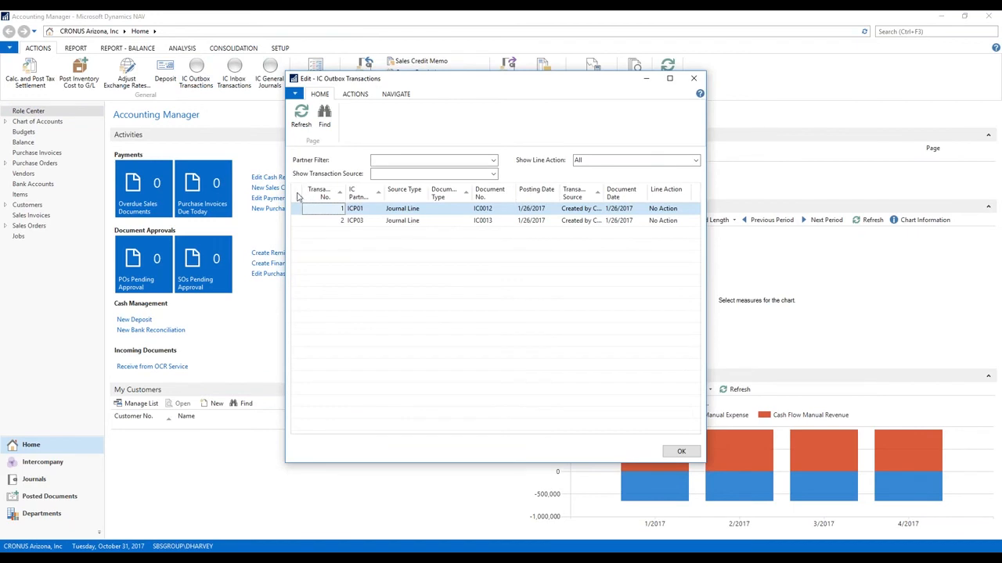
{"action": "key", "text": "ctrl+a"}
{"action": "left_click", "coordinate": [352, 93]}
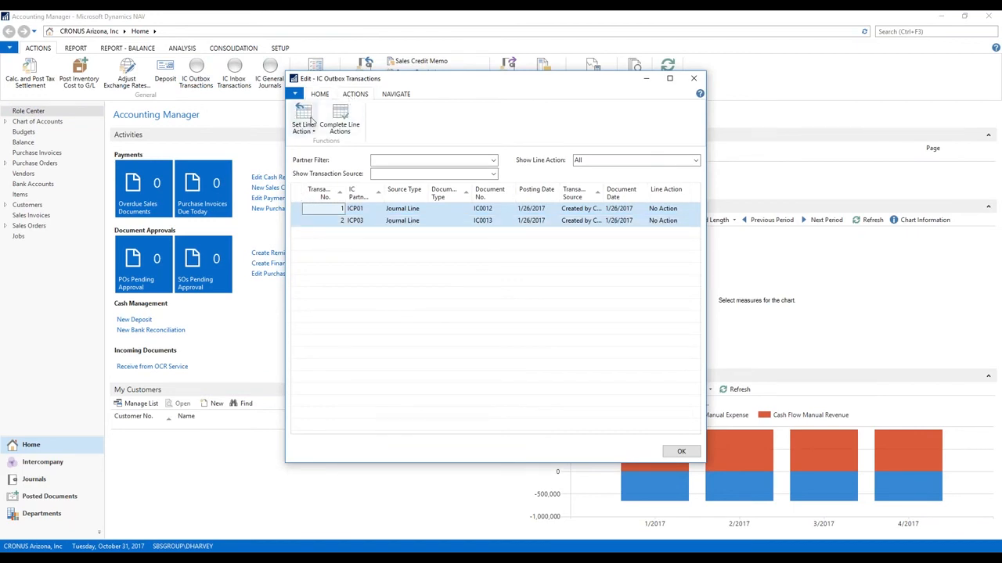
{"action": "left_click", "coordinate": [303, 121]}
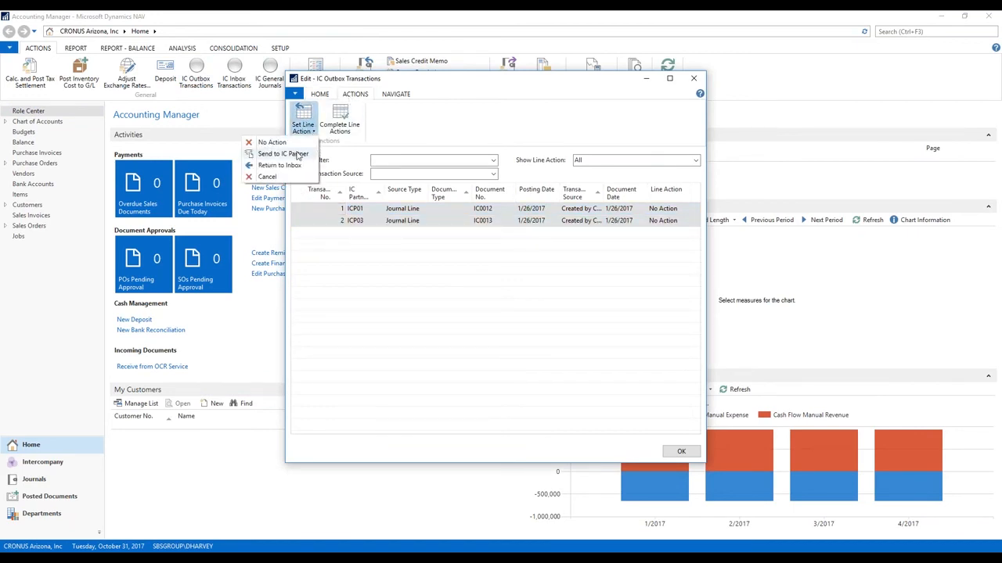
{"action": "left_click", "coordinate": [297, 154]}
{"action": "left_click", "coordinate": [338, 122]}
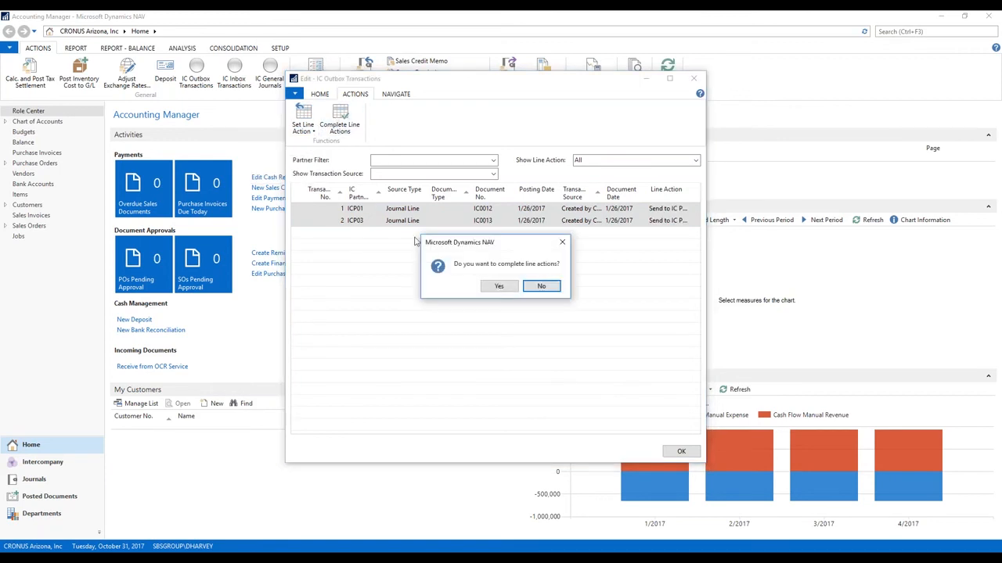
{"action": "left_click", "coordinate": [498, 287]}
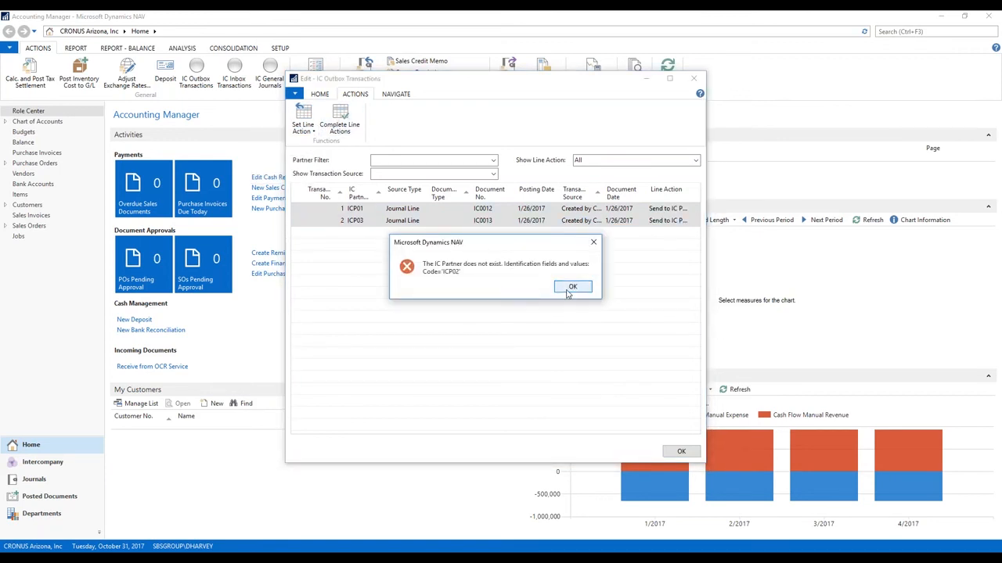
{"action": "left_click", "coordinate": [571, 287]}
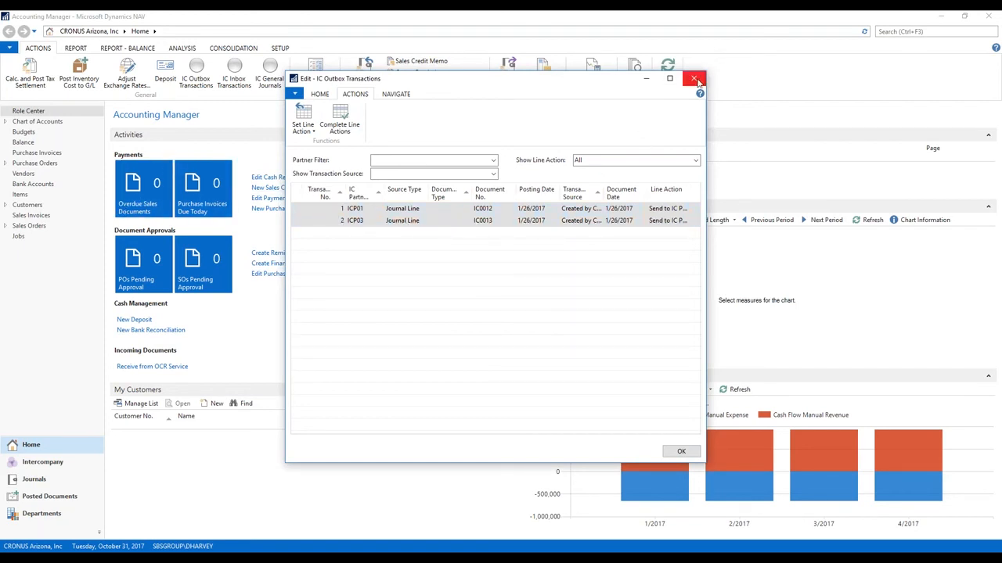
{"action": "left_click", "coordinate": [696, 81]}
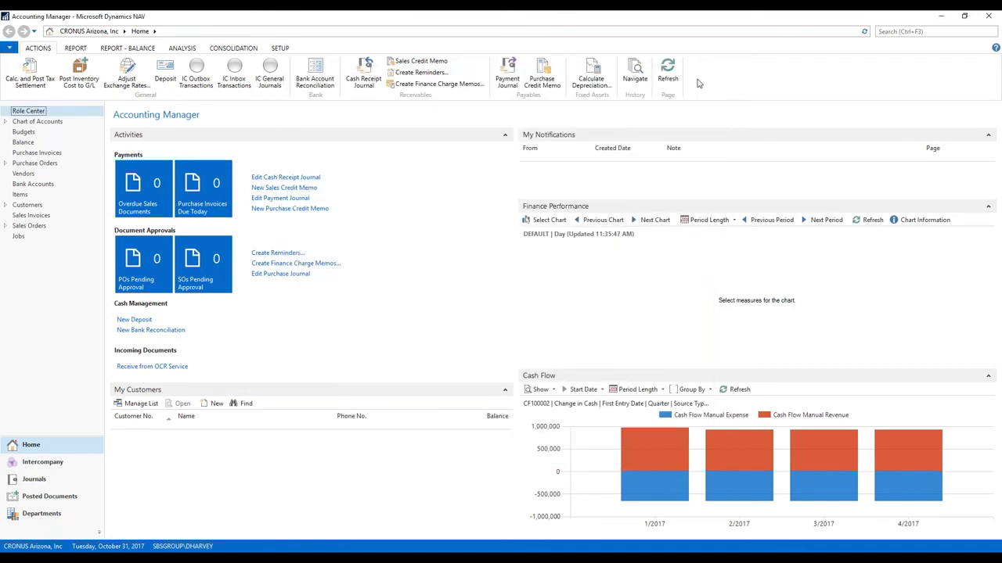
Step: Switch to company CRONUS USA, Inc. and open the Canada Cronus sales invoice for editing
{"action": "left_click", "coordinate": [24, 546]}
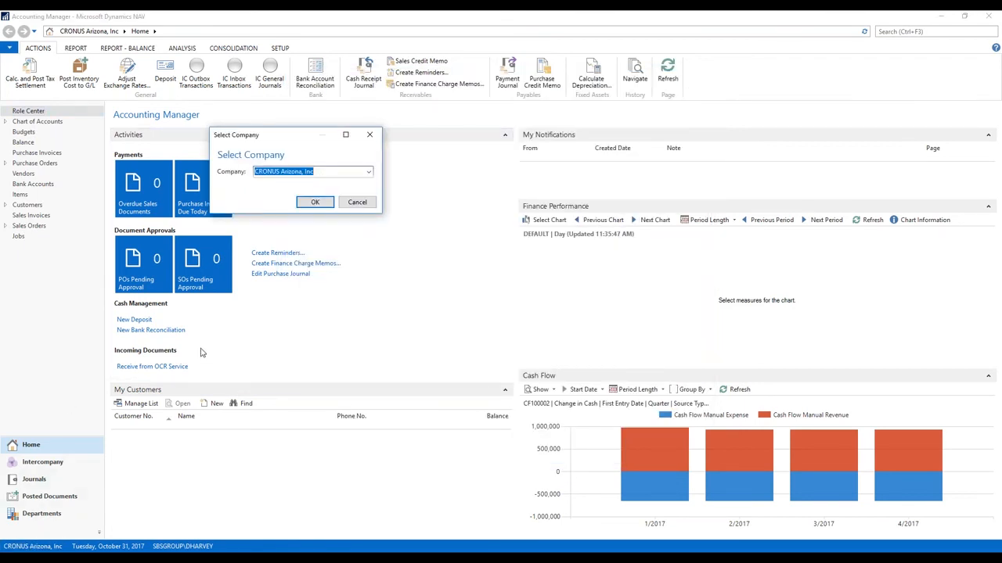
{"action": "left_click", "coordinate": [368, 173]}
{"action": "left_click", "coordinate": [298, 220]}
{"action": "left_click", "coordinate": [313, 202]}
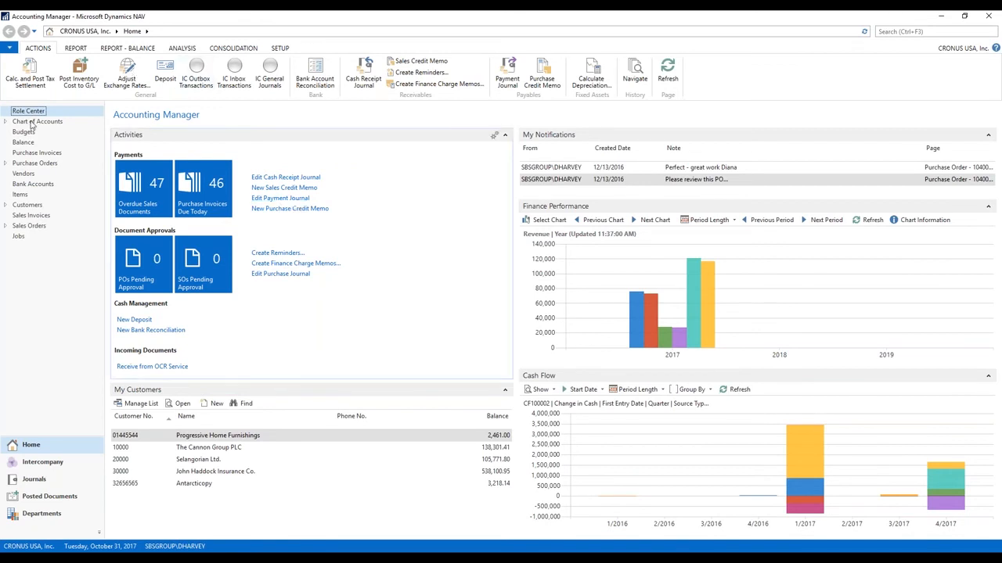
{"action": "left_click", "coordinate": [33, 216]}
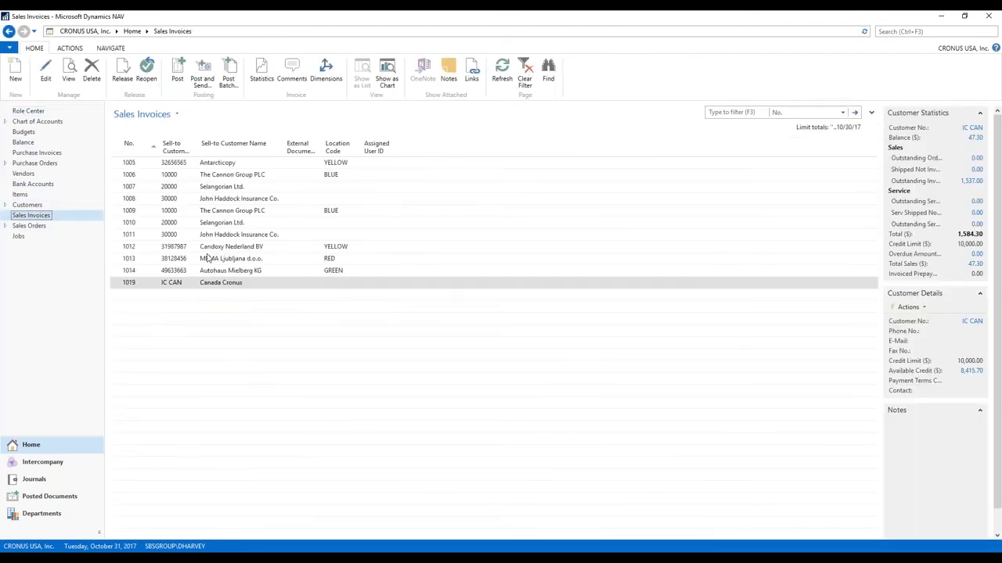
{"action": "left_click", "coordinate": [43, 74]}
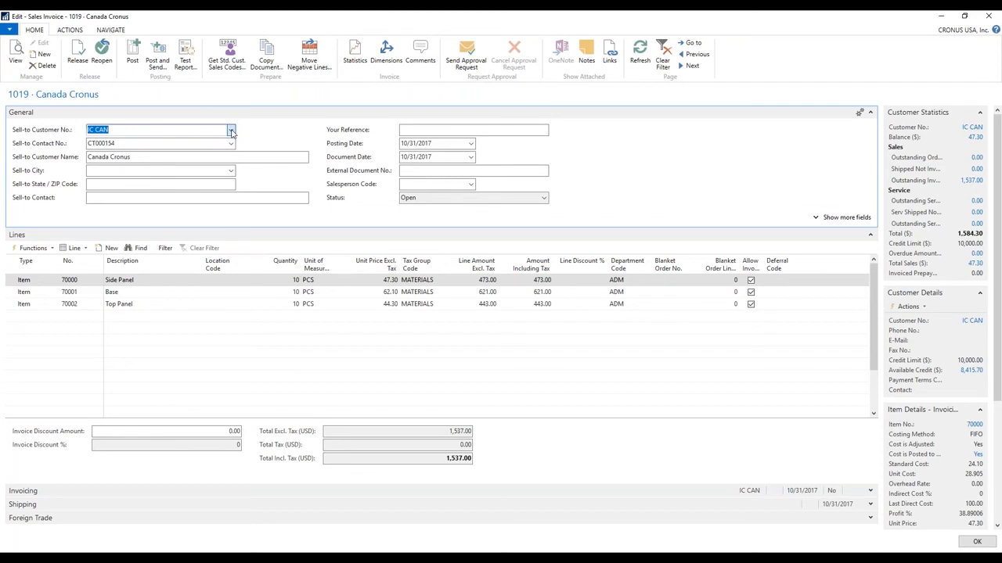
Step: Check the IC partner code on the Canada Cronus customer card and return to the sales invoice
{"action": "left_click", "coordinate": [232, 132]}
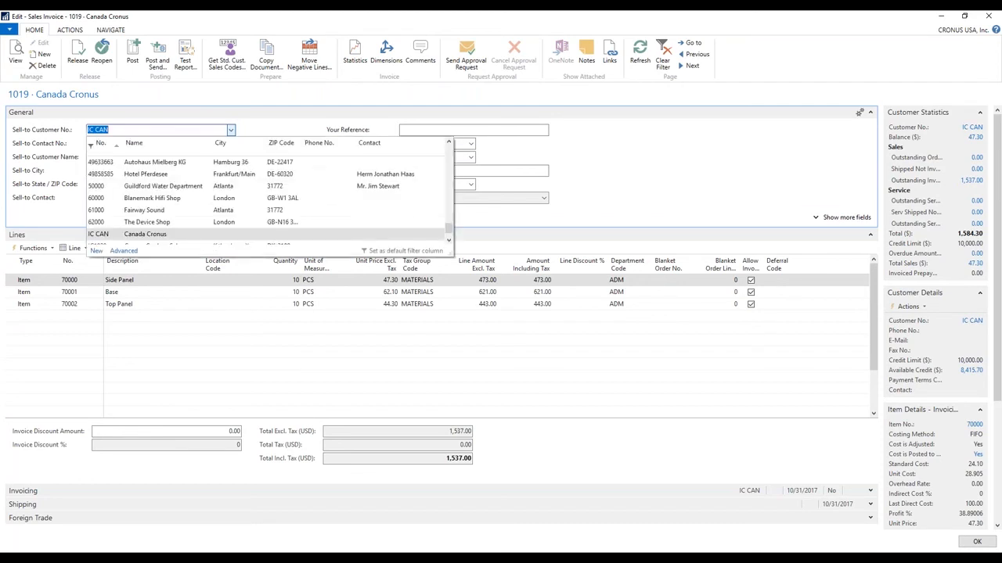
{"action": "left_click", "coordinate": [124, 251]}
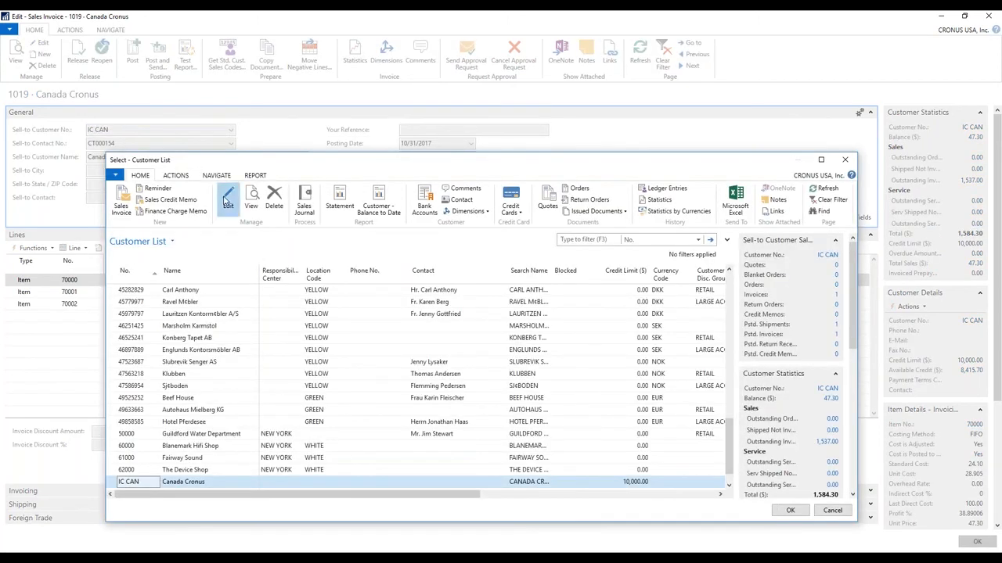
{"action": "left_click", "coordinate": [228, 200]}
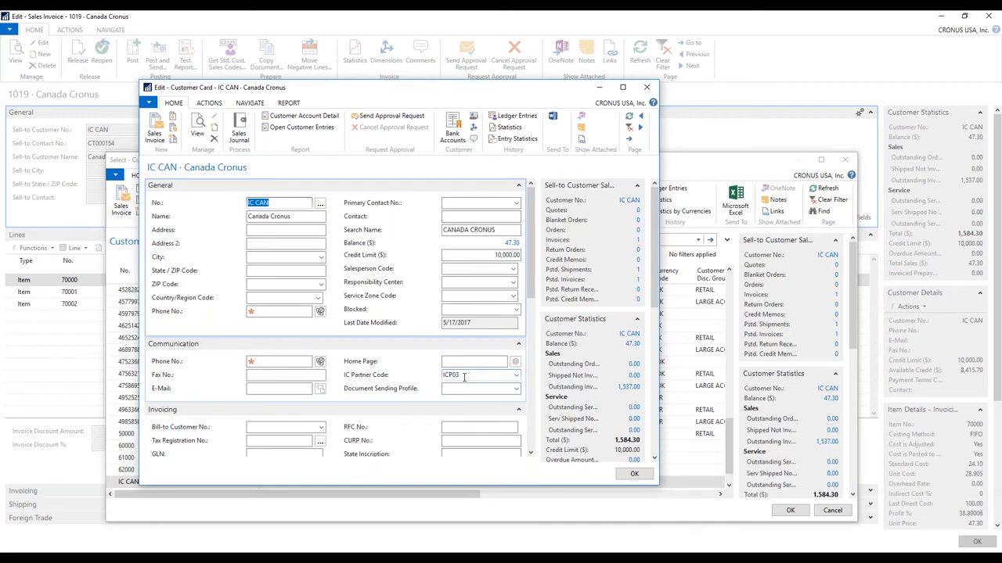
{"action": "left_click", "coordinate": [463, 374]}
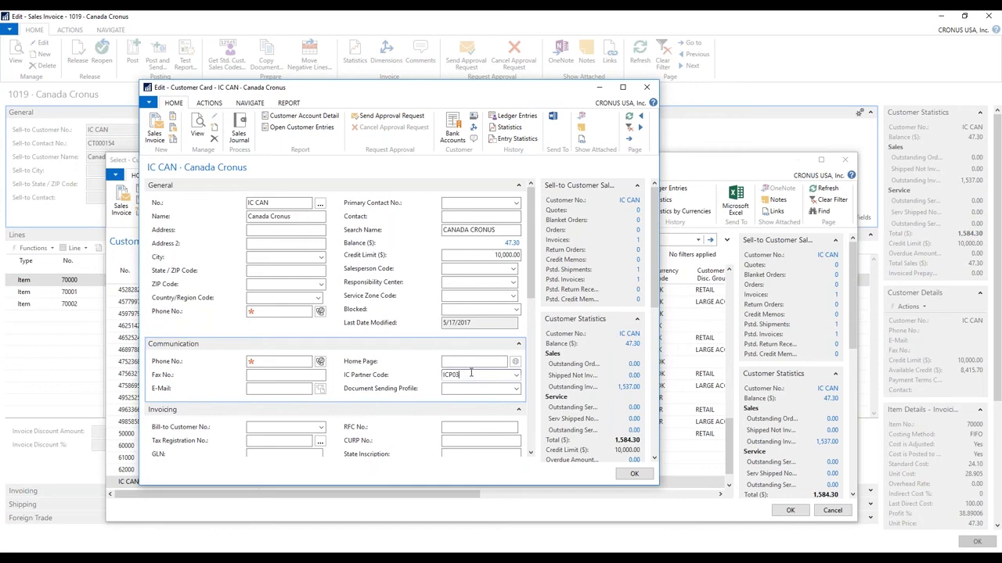
{"action": "left_click", "coordinate": [634, 474]}
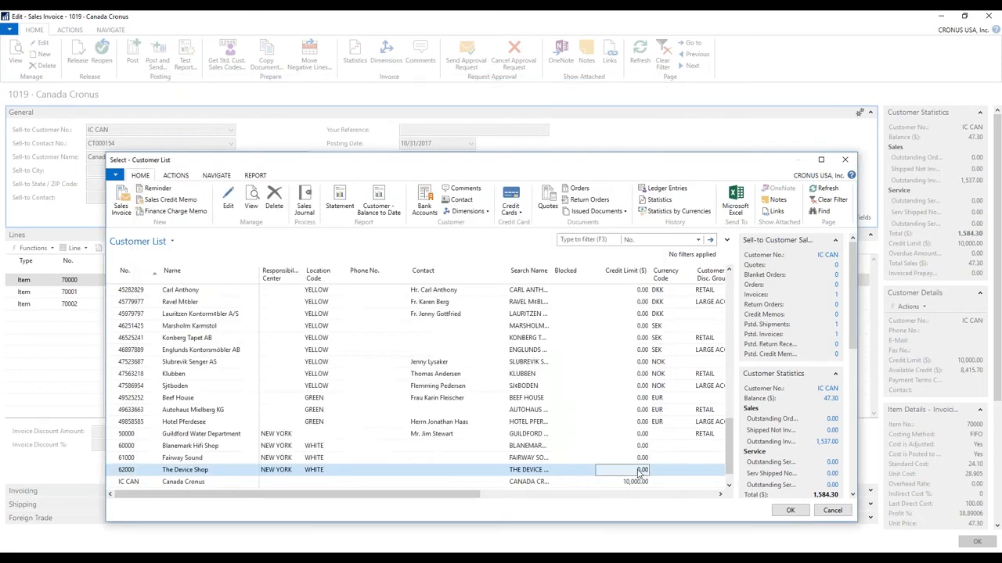
{"action": "left_click", "coordinate": [185, 482]}
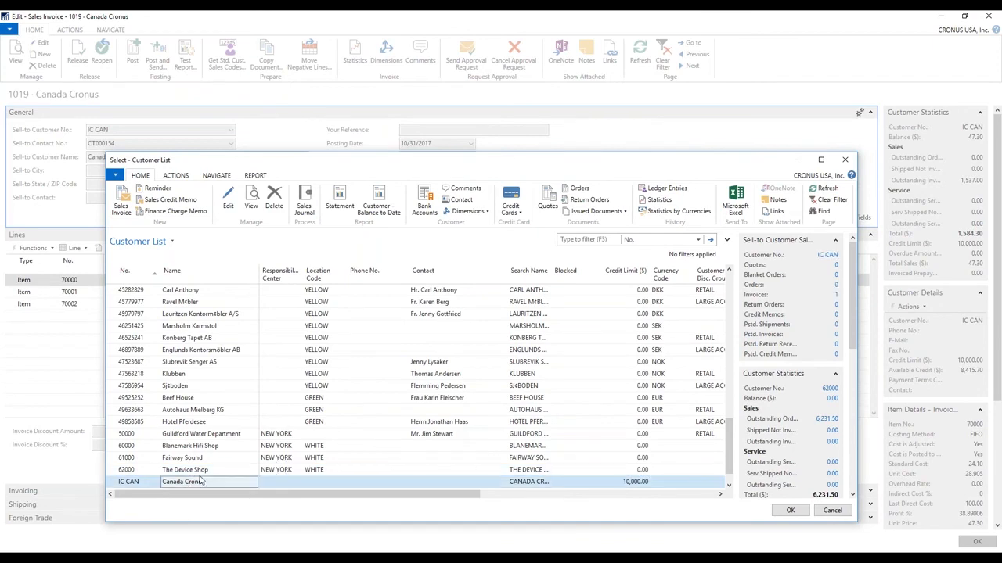
{"action": "left_click", "coordinate": [831, 510]}
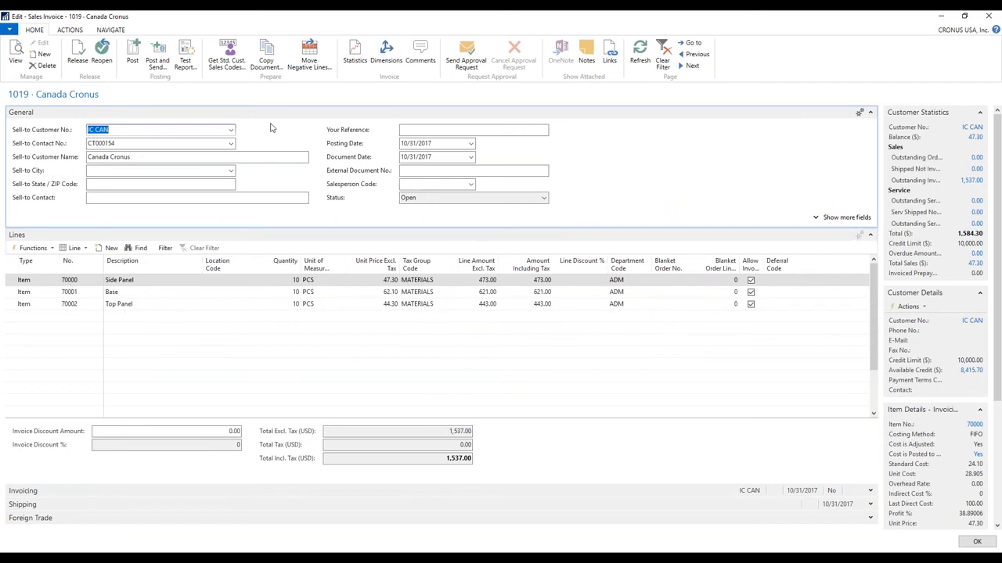
Step: Post the Canada Cronus sales invoice and review its general ledger entries from the newest SALES entry in the G/L registers
{"action": "left_click", "coordinate": [133, 55]}
{"action": "left_click", "coordinate": [504, 302]}
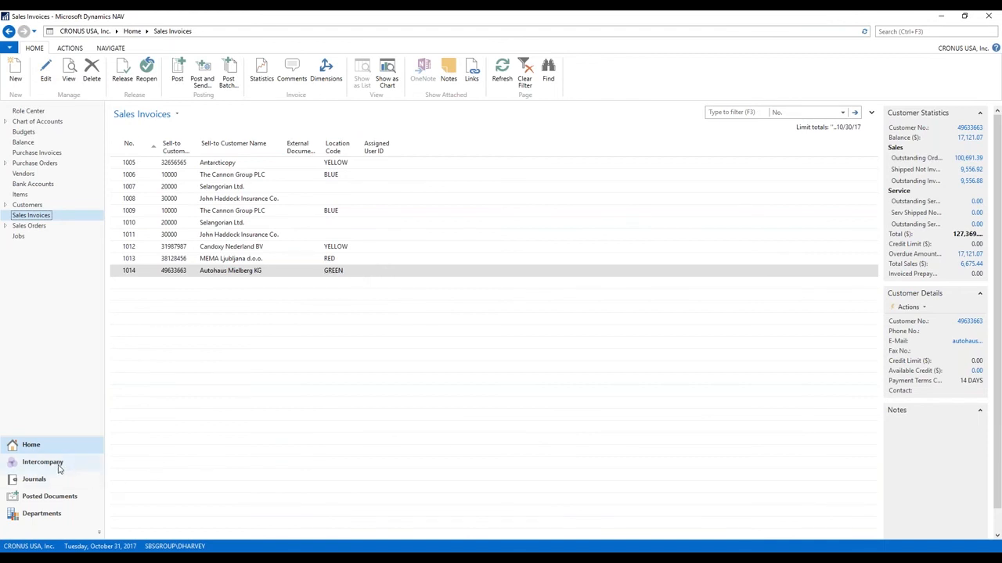
{"action": "left_click", "coordinate": [56, 499]}
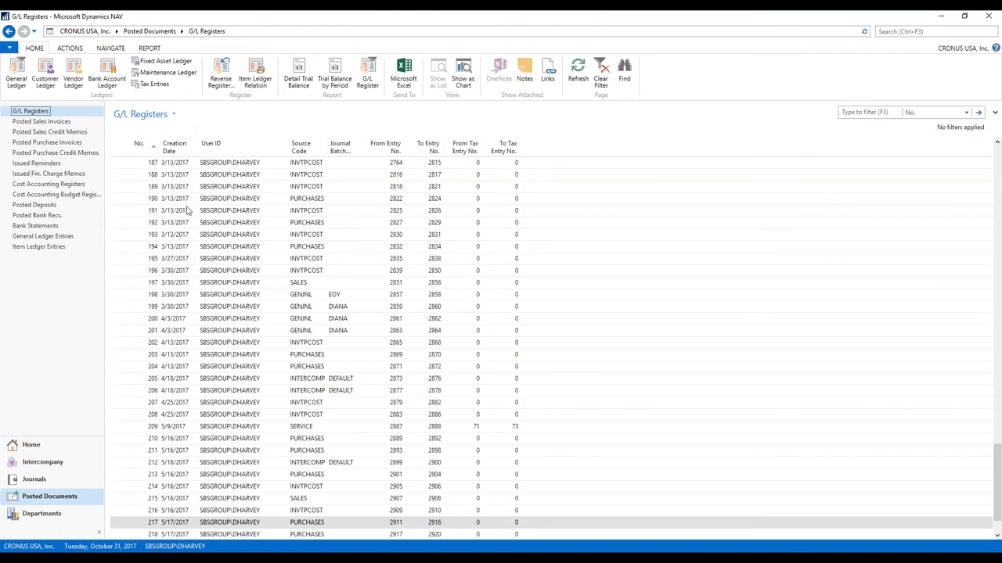
{"action": "left_click", "coordinate": [139, 143]}
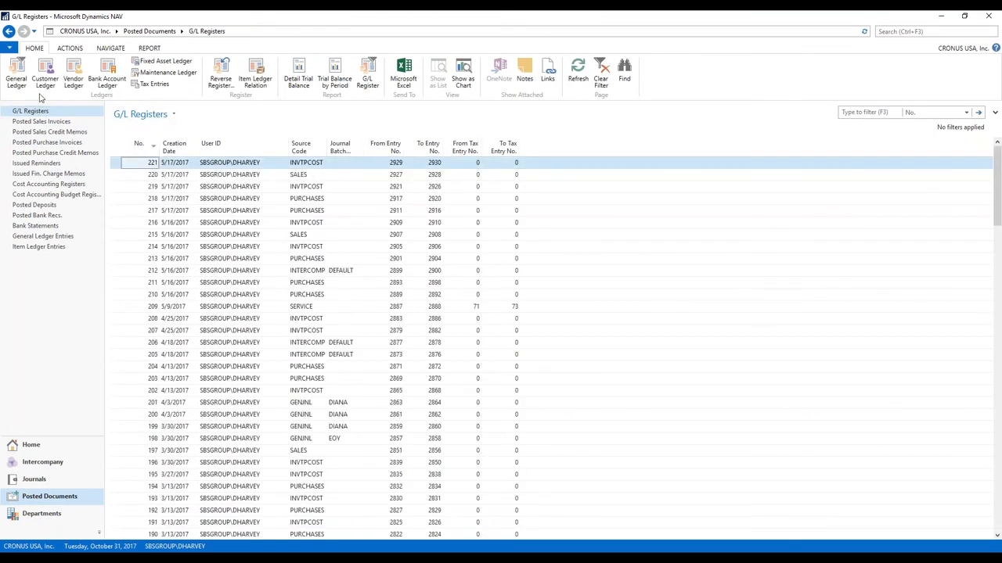
{"action": "left_click", "coordinate": [138, 177]}
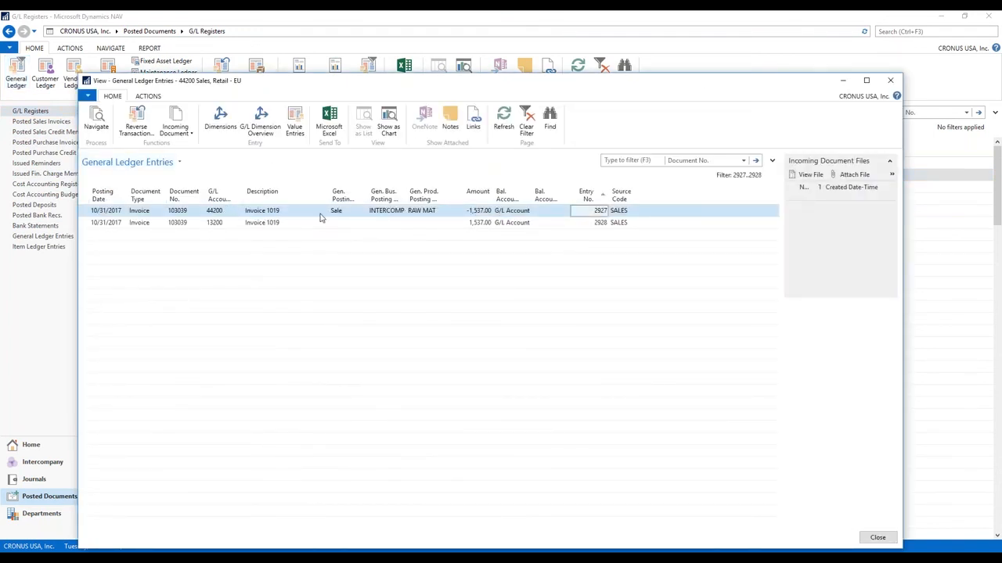
{"action": "left_click", "coordinate": [890, 80]}
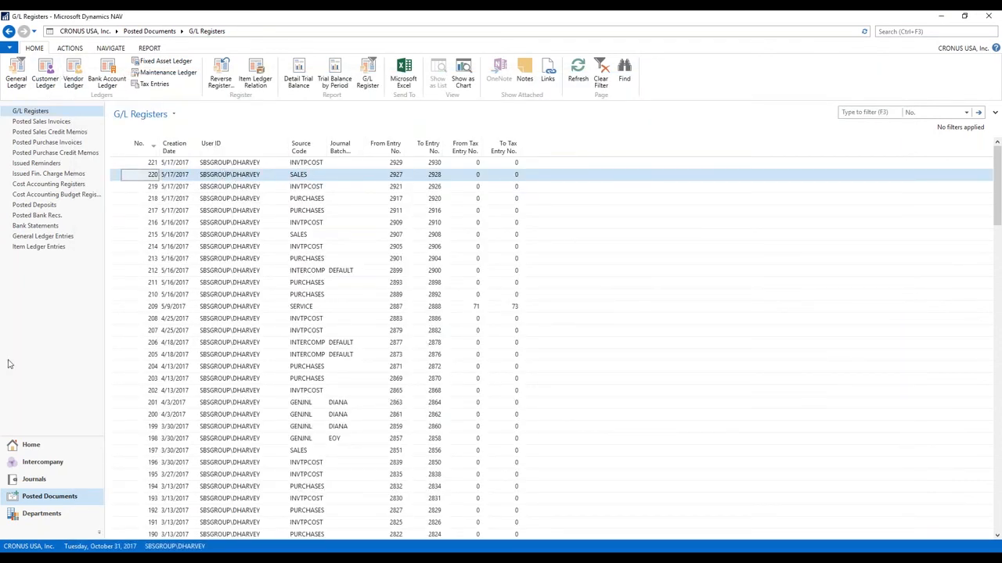
Step: Set the posted invoice's IC outbox transaction to Send to IC Partner, complete the line actions and close the outbox
{"action": "left_click", "coordinate": [31, 444]}
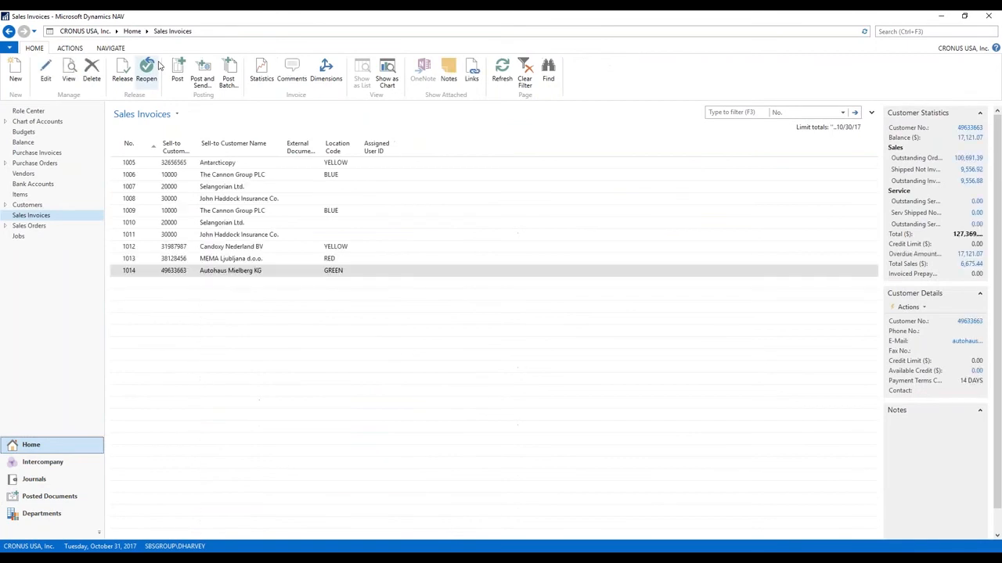
{"action": "left_click", "coordinate": [28, 111]}
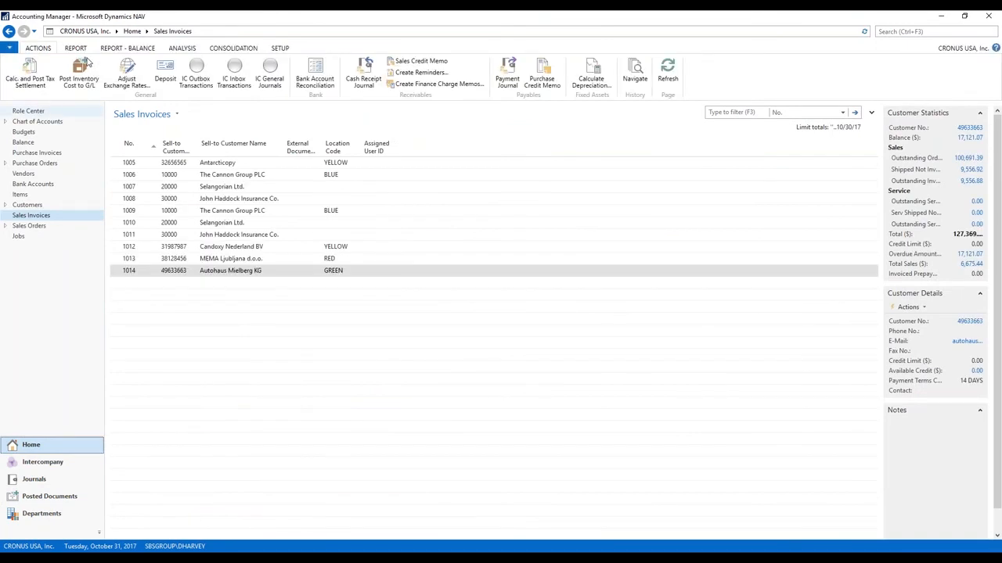
{"action": "left_click", "coordinate": [195, 72]}
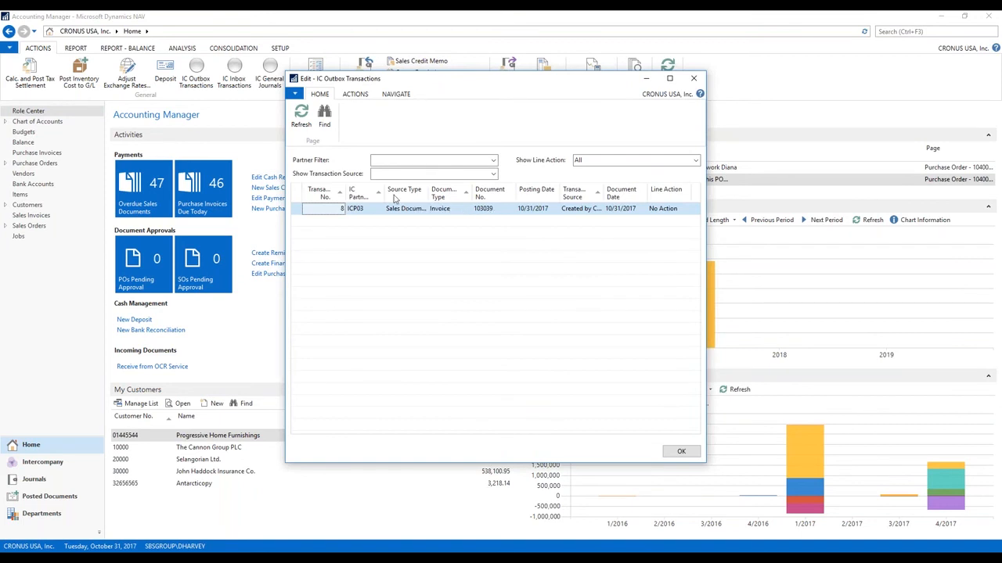
{"action": "left_click", "coordinate": [678, 210]}
{"action": "left_click", "coordinate": [685, 209]}
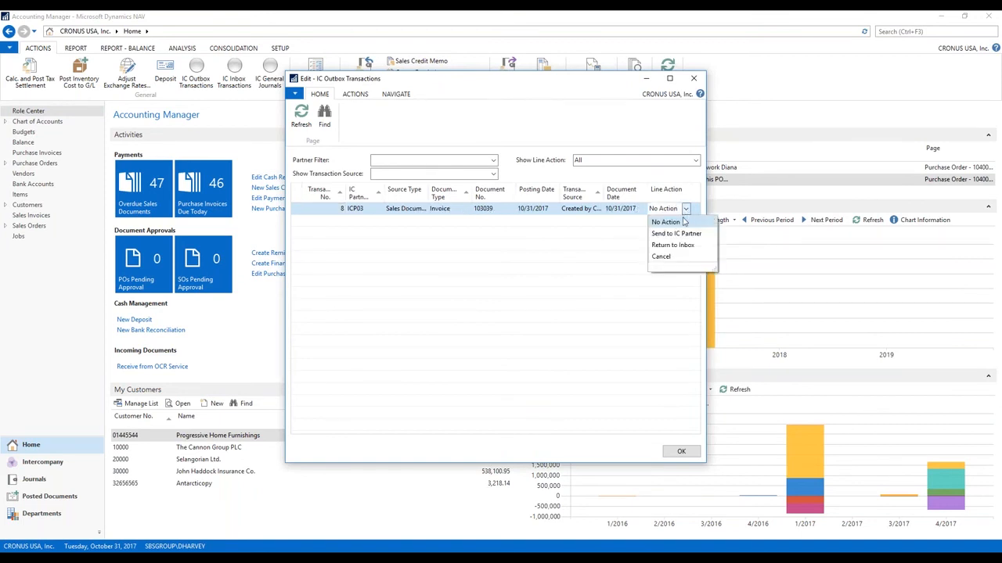
{"action": "left_click", "coordinate": [682, 235]}
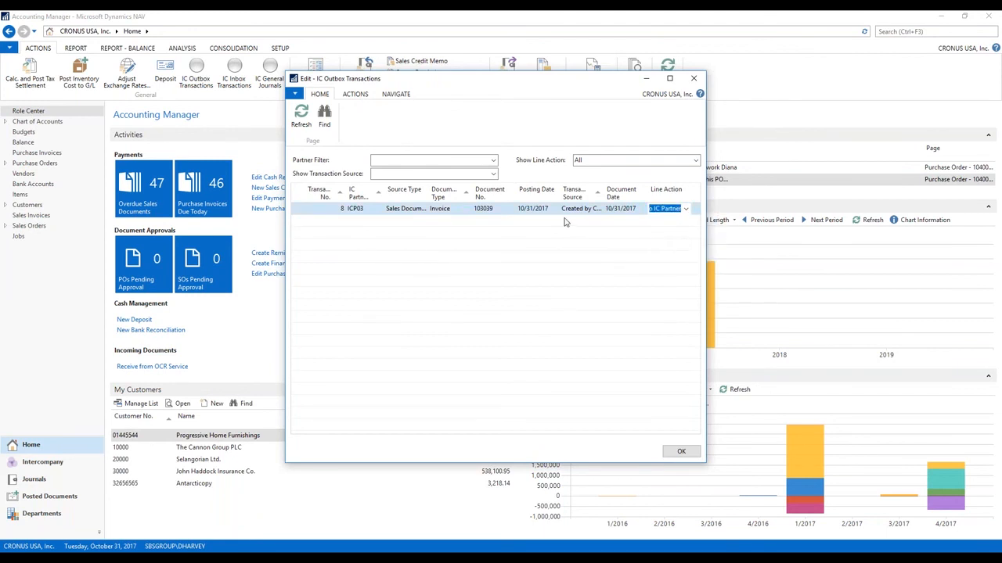
{"action": "left_click", "coordinate": [354, 95]}
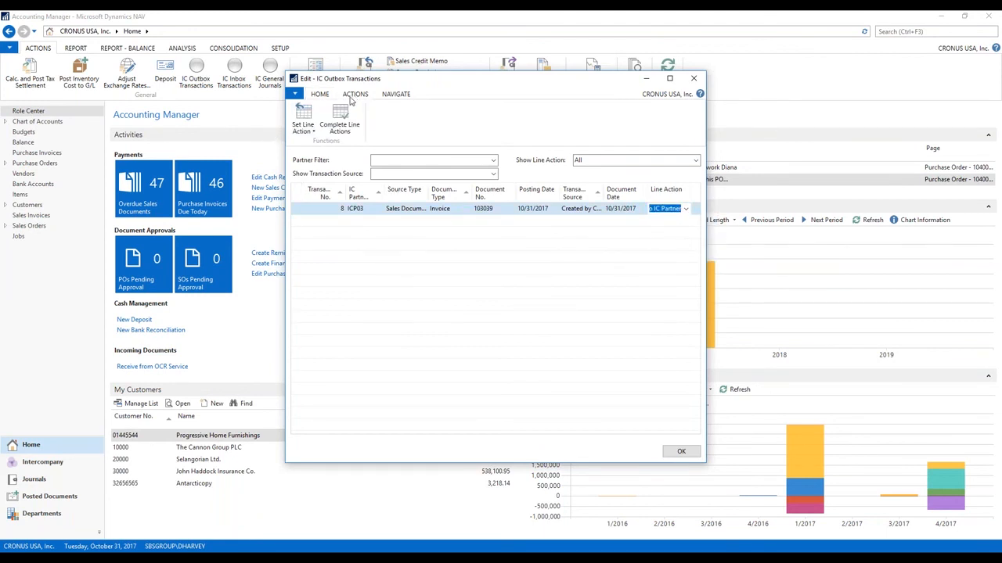
{"action": "left_click", "coordinate": [340, 119]}
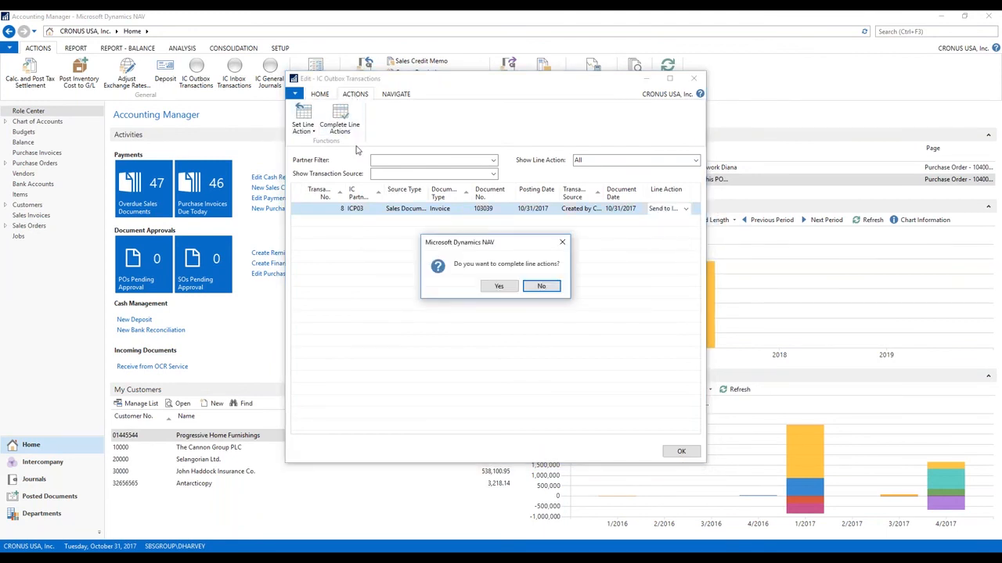
{"action": "left_click", "coordinate": [498, 286]}
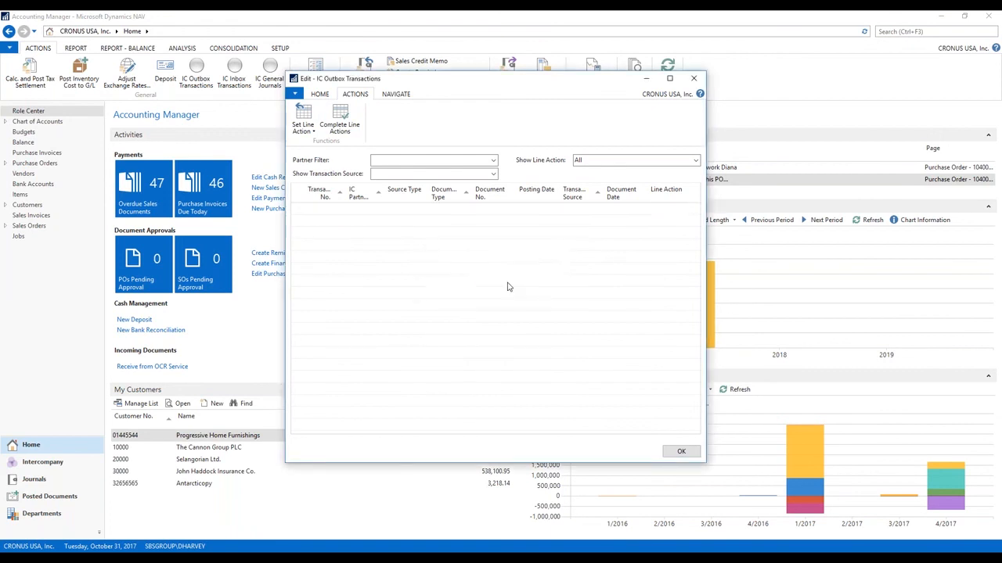
{"action": "left_click", "coordinate": [693, 78]}
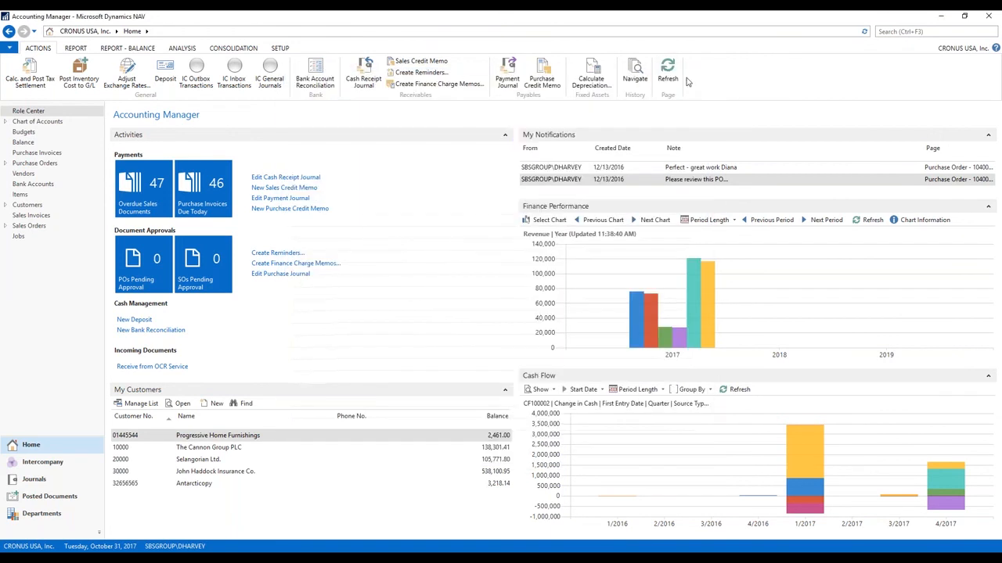
Step: Switch to company CRONUS Canada, Inc. and open its IC inbox transactions
{"action": "left_click", "coordinate": [28, 546]}
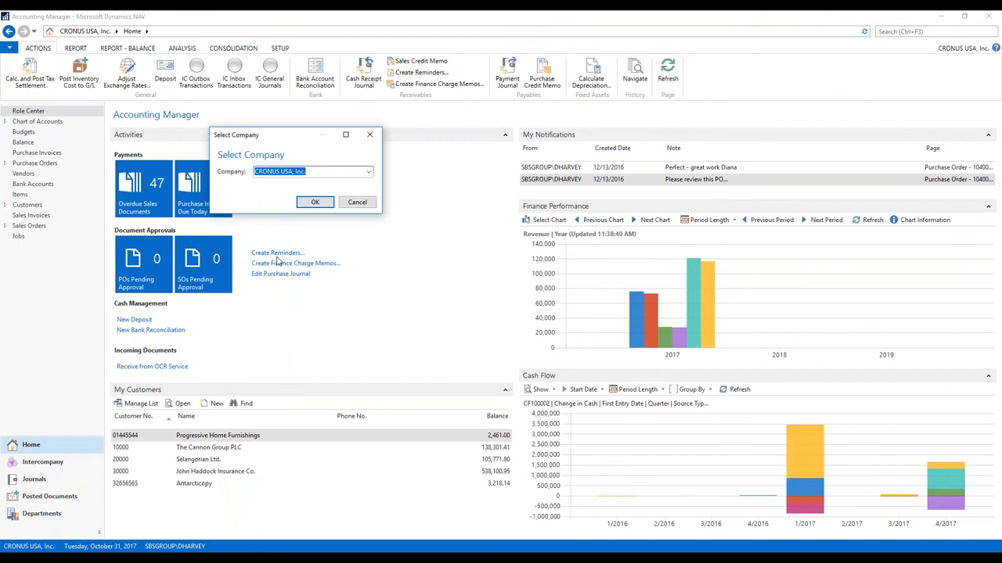
{"action": "left_click", "coordinate": [369, 172]}
{"action": "left_click", "coordinate": [302, 199]}
{"action": "left_click", "coordinate": [317, 218]}
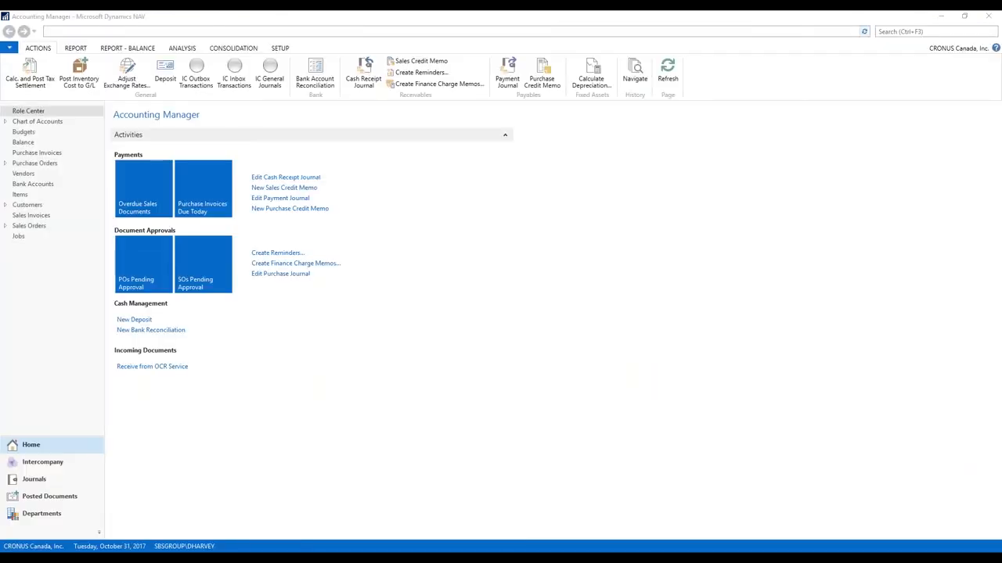
{"action": "left_click", "coordinate": [233, 82]}
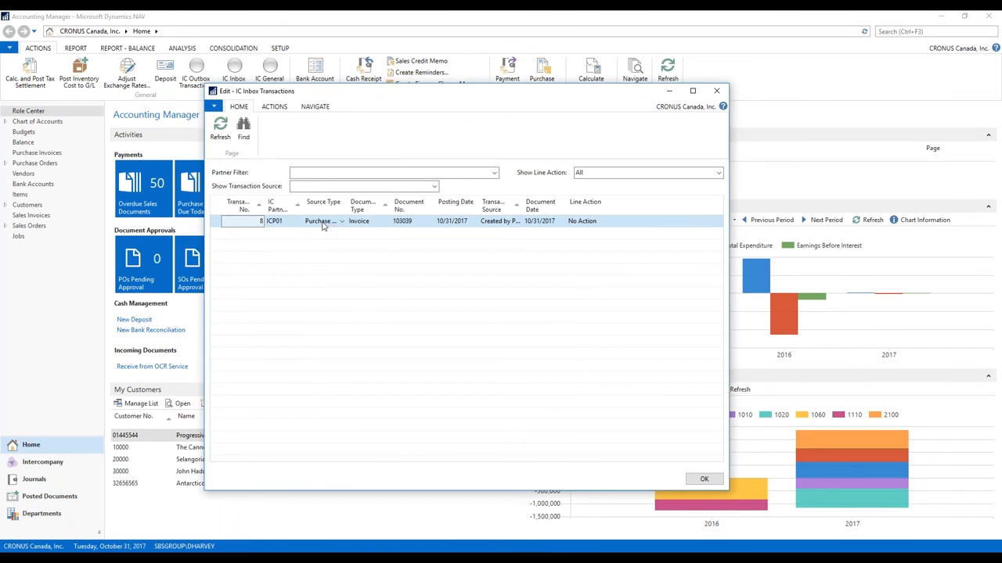
Step: Review the details of the inbox invoice from ICP01, set its line action to Accept and complete the line actions
{"action": "left_click", "coordinate": [314, 107]}
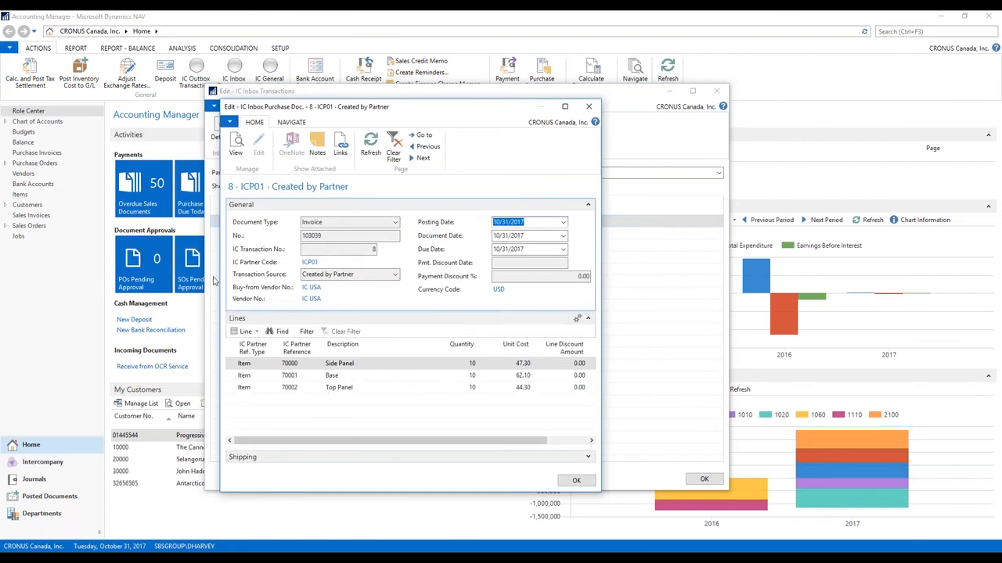
{"action": "left_click", "coordinate": [576, 480]}
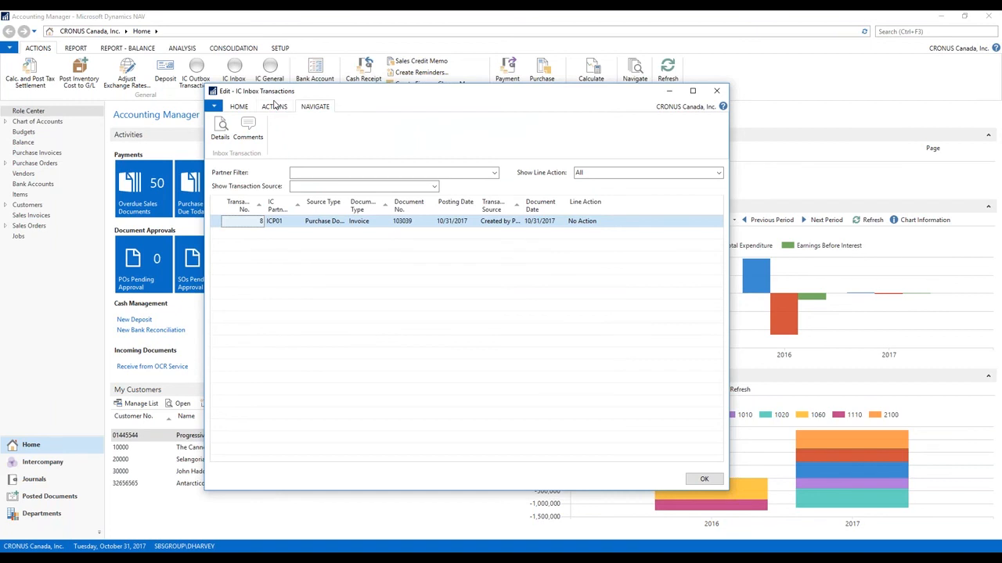
{"action": "left_click", "coordinate": [274, 106]}
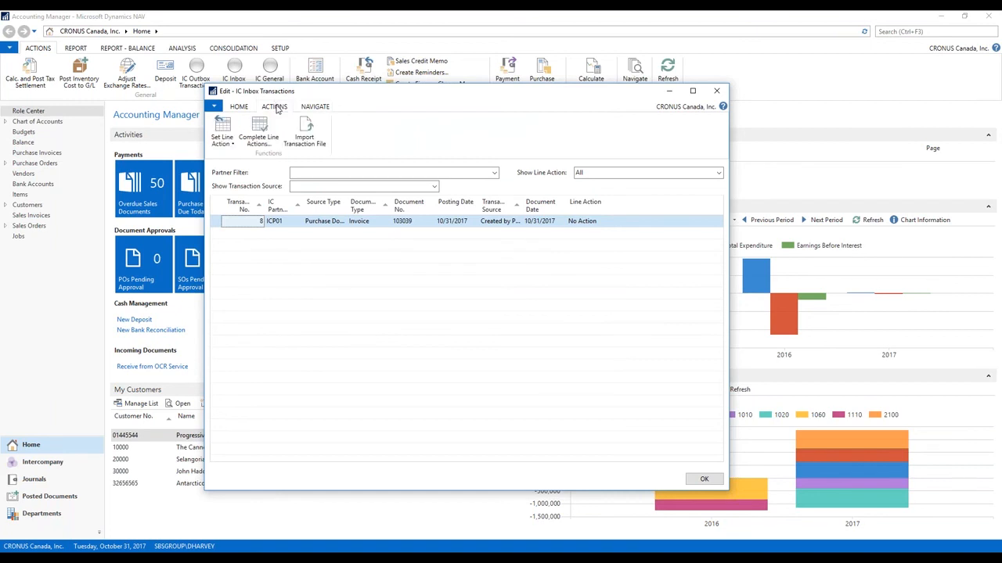
{"action": "left_click", "coordinate": [223, 139]}
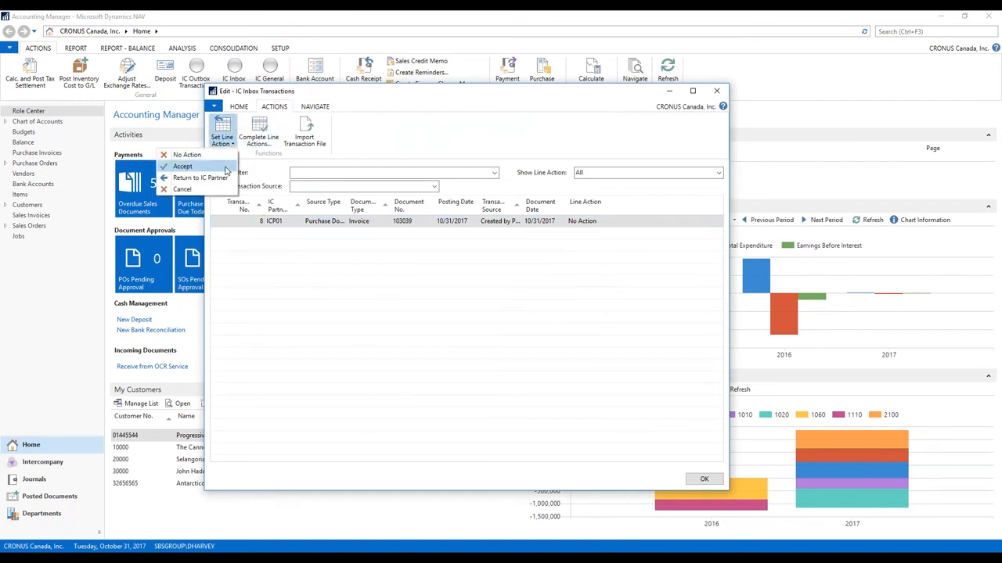
{"action": "left_click", "coordinate": [182, 166]}
{"action": "left_click", "coordinate": [259, 133]}
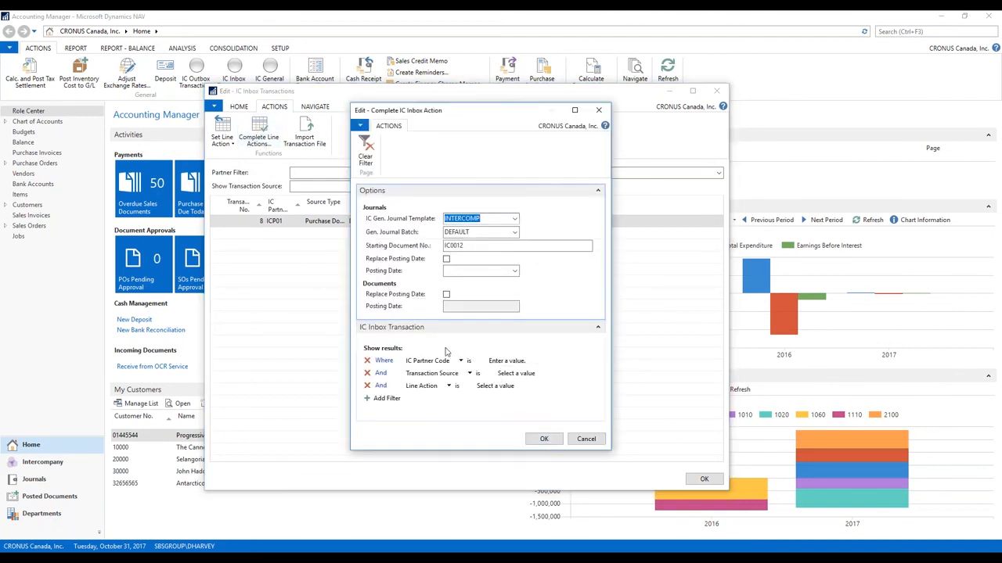
{"action": "left_click", "coordinate": [544, 439]}
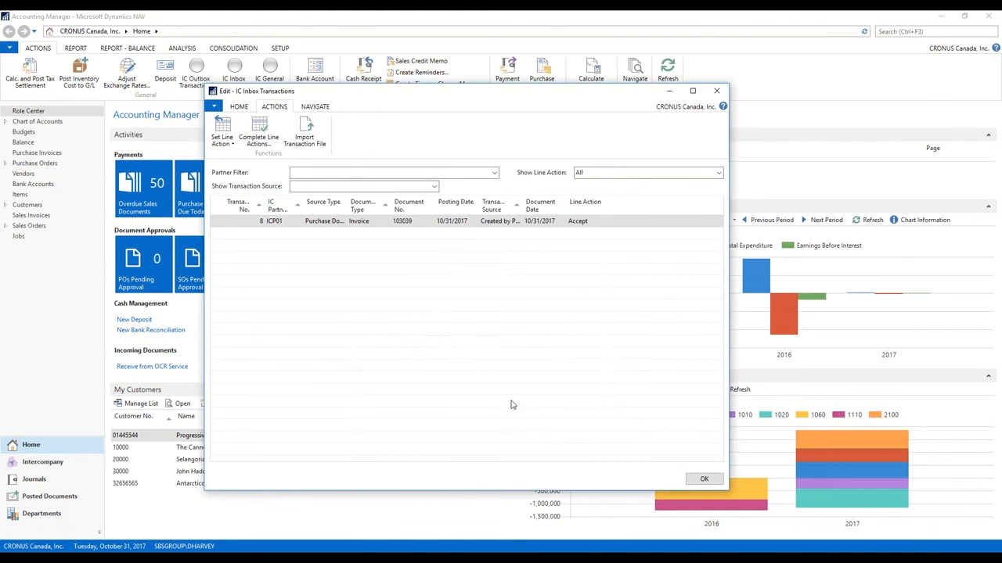
{"action": "left_click", "coordinate": [719, 91]}
Step: Open the Cronus USA purchase invoice from the purchase invoices list and post it
{"action": "left_click", "coordinate": [36, 153]}
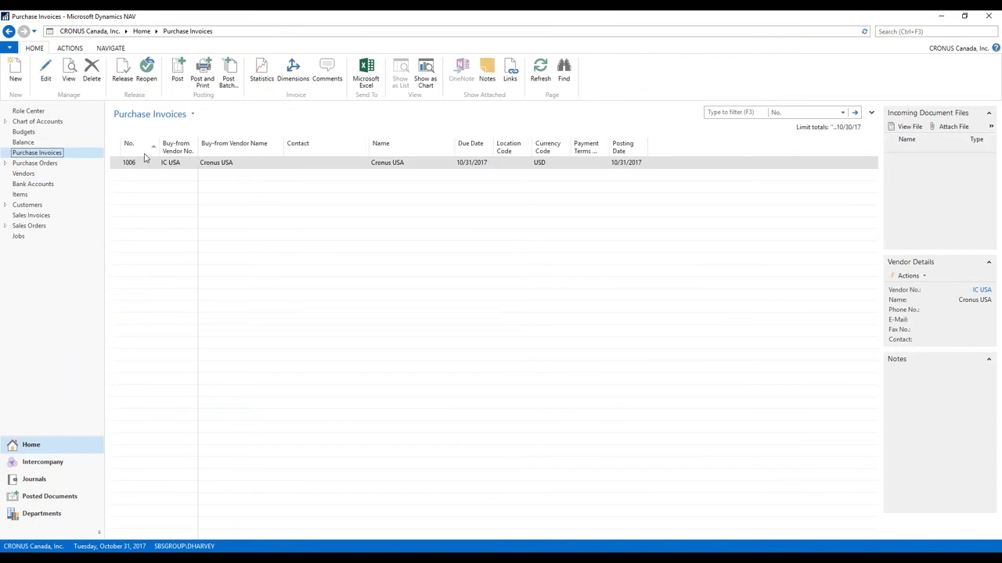
{"action": "left_click", "coordinate": [47, 74]}
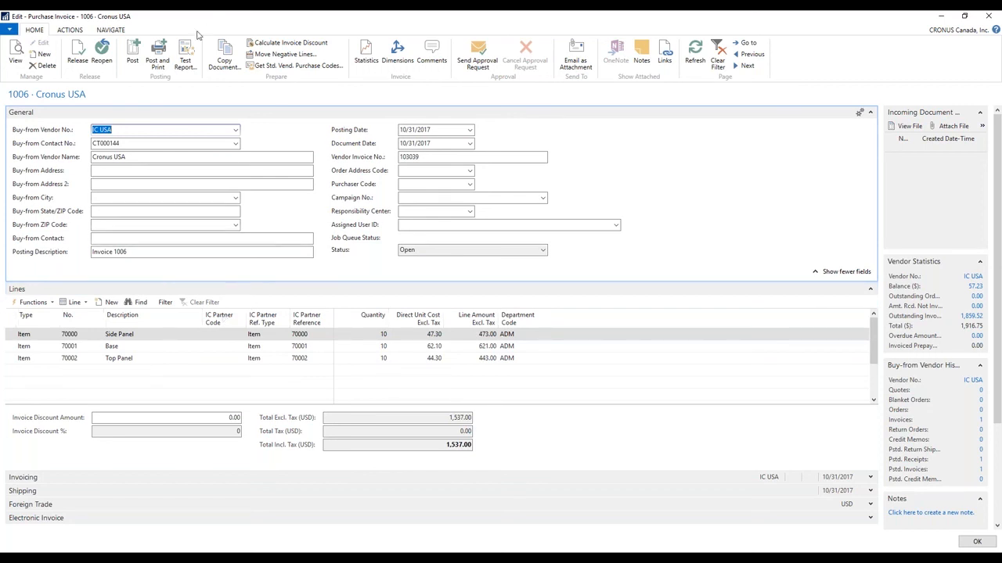
{"action": "left_click", "coordinate": [132, 53]}
{"action": "left_click", "coordinate": [496, 301]}
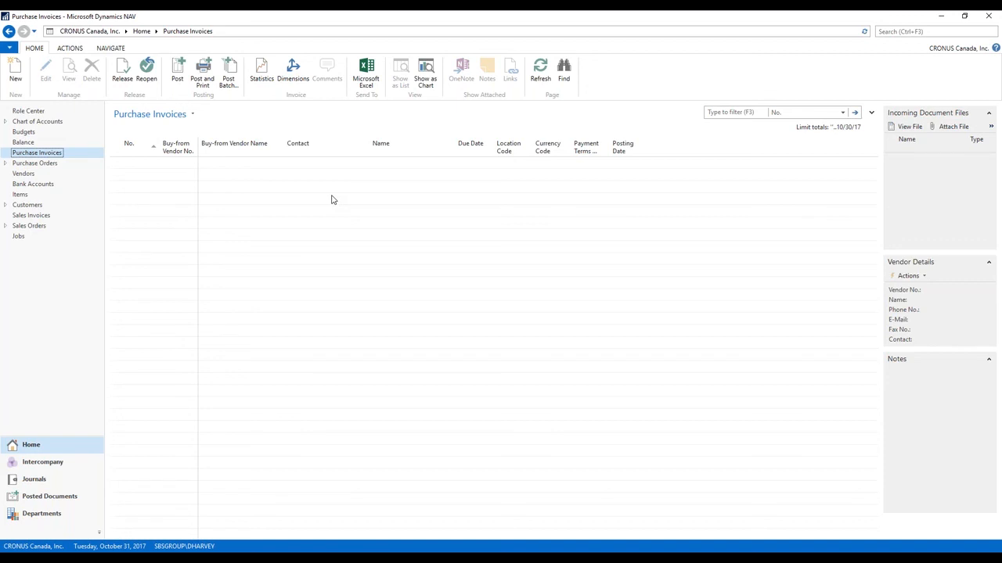
Step: Widen the Source Type column in the handled IC inbox transactions and review the details of transaction 8
{"action": "left_click", "coordinate": [67, 467]}
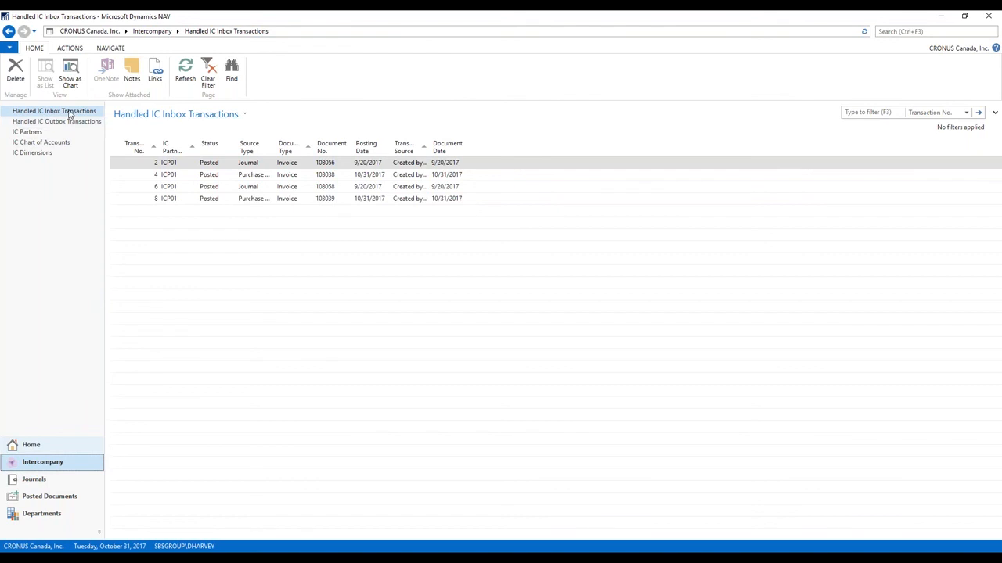
{"action": "left_click", "coordinate": [173, 200]}
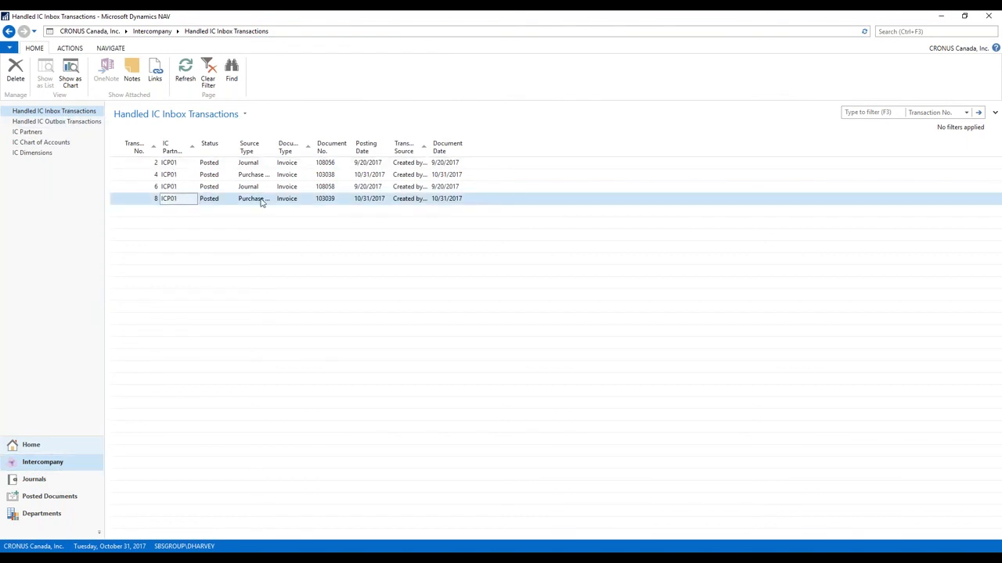
{"action": "left_click_drag", "start_coordinate": [275, 148], "coordinate": [340, 148]}
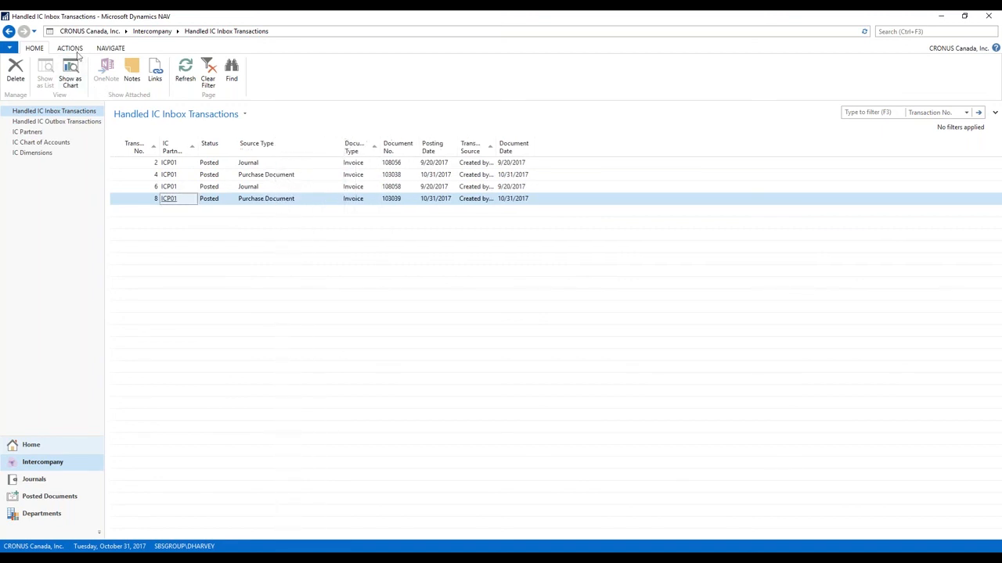
{"action": "left_click", "coordinate": [72, 49]}
{"action": "left_click", "coordinate": [110, 48]}
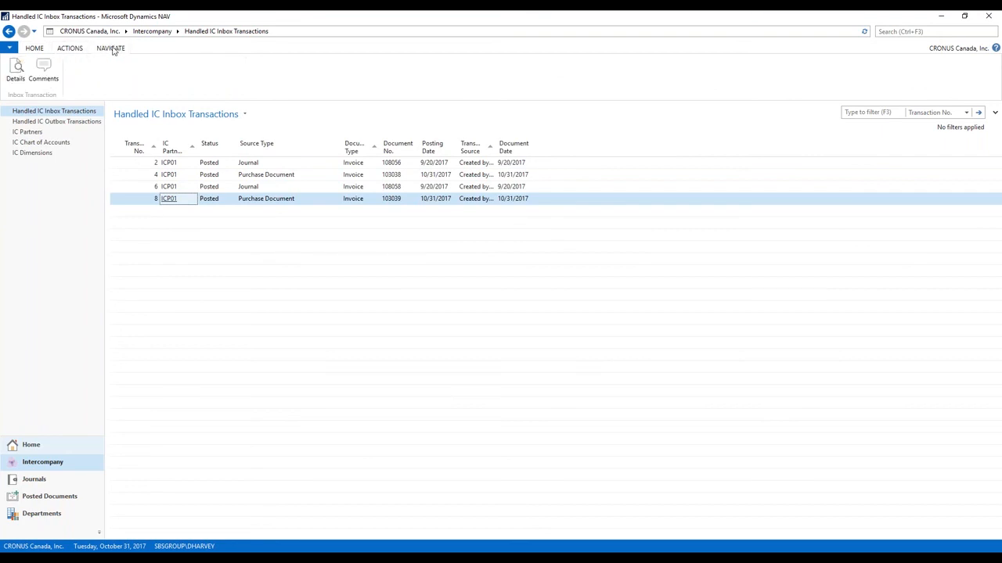
{"action": "left_click", "coordinate": [17, 75]}
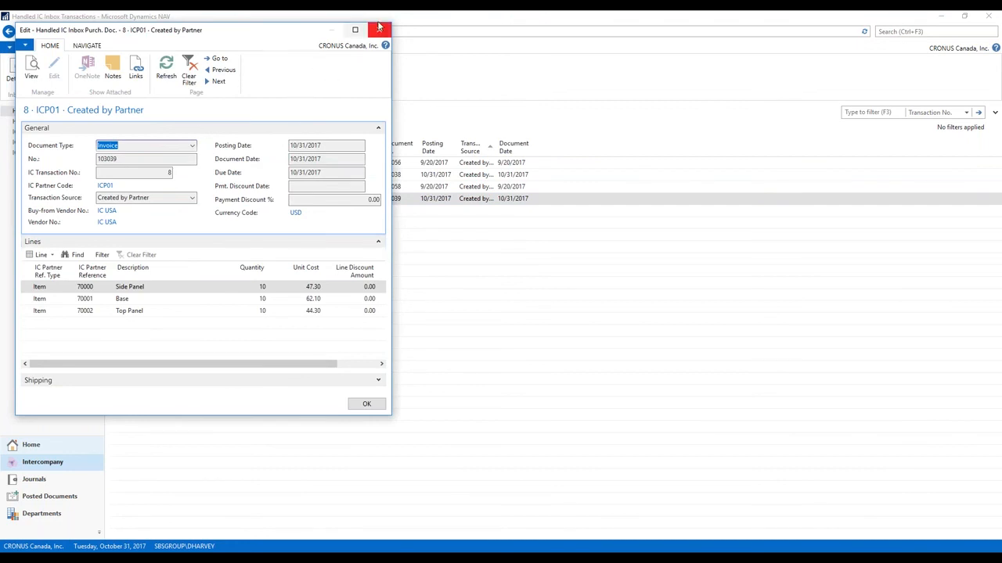
{"action": "left_click", "coordinate": [379, 29]}
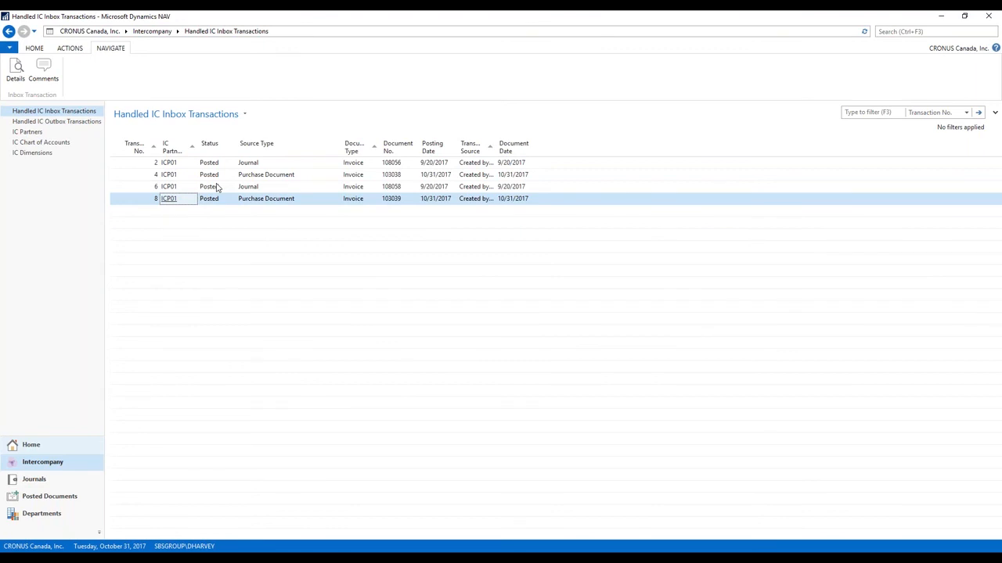
Step: Examine the handled IC outbox transactions and the functions available for the ICP02 transaction 6
{"action": "left_click", "coordinate": [70, 123]}
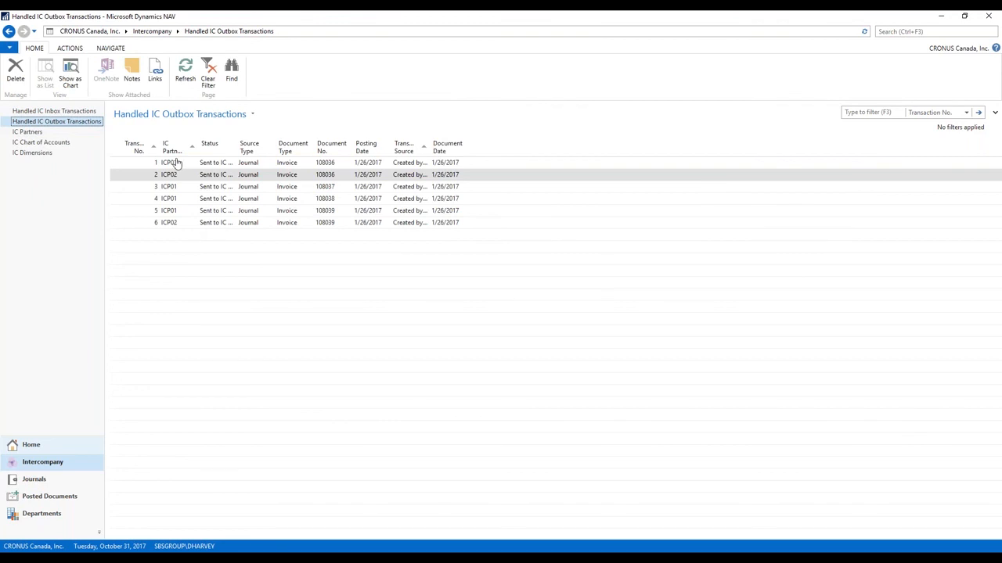
{"action": "left_click", "coordinate": [166, 227]}
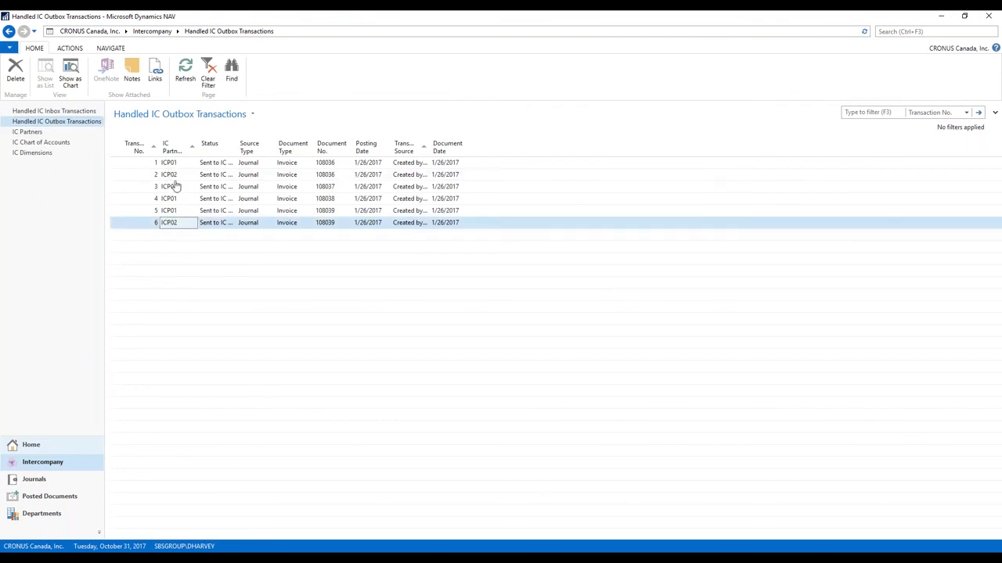
{"action": "left_click", "coordinate": [102, 48]}
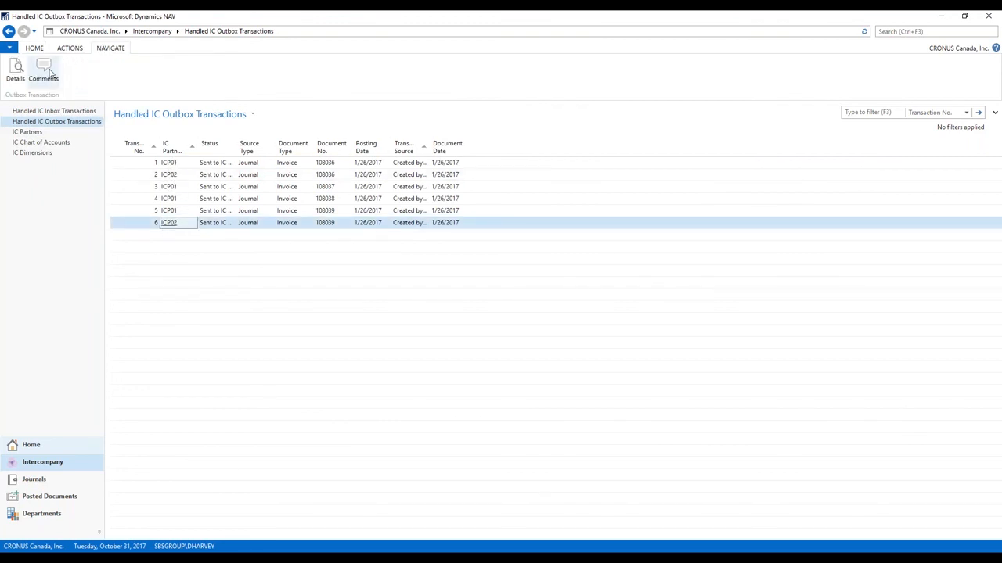
{"action": "left_click", "coordinate": [69, 47]}
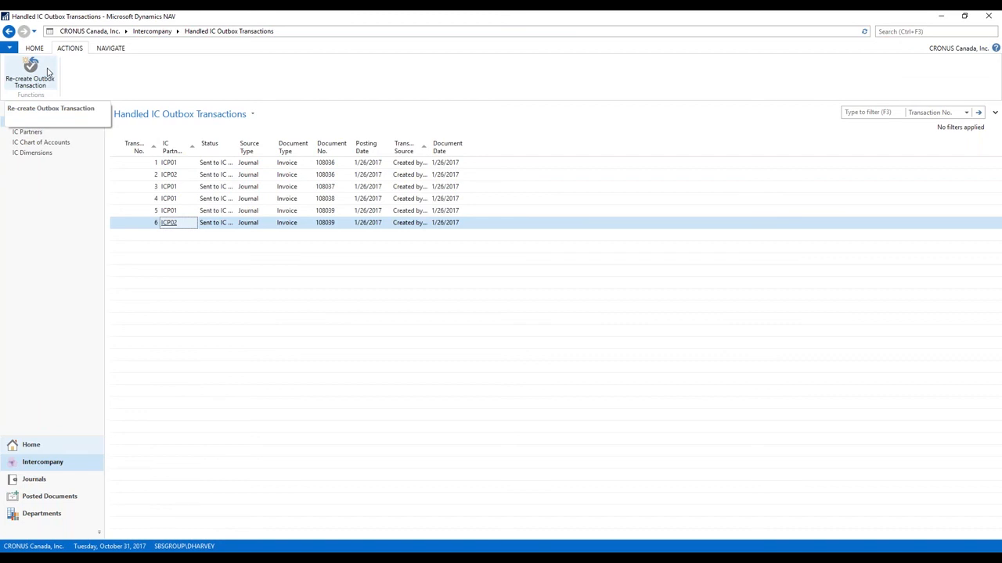
Step: View the IC Chart of Accounts of CRONUS Canada, Inc. and switch to the InterCompany presentation slide
{"action": "left_click", "coordinate": [37, 448]}
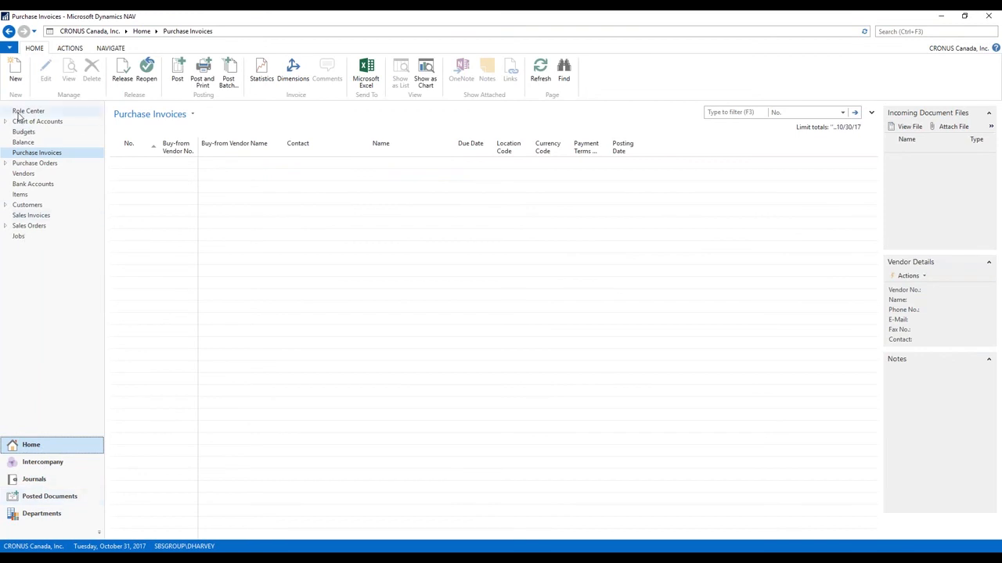
{"action": "left_click", "coordinate": [20, 112]}
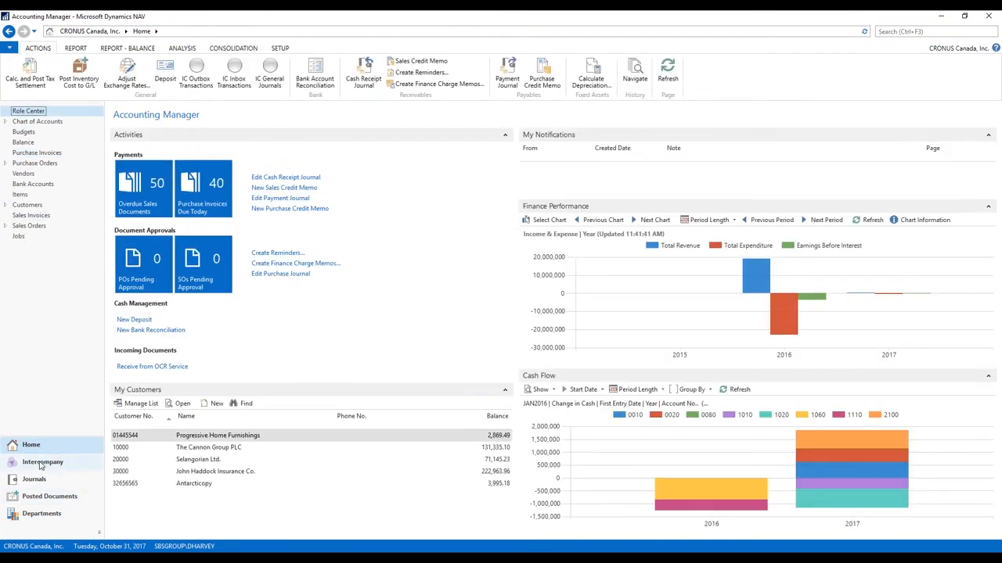
{"action": "left_click", "coordinate": [42, 463]}
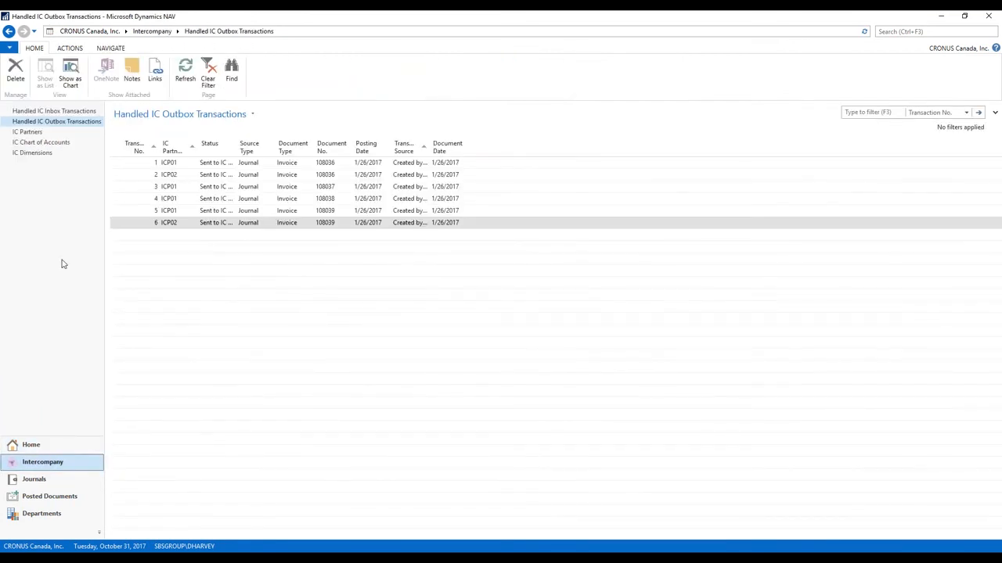
{"action": "left_click", "coordinate": [35, 144]}
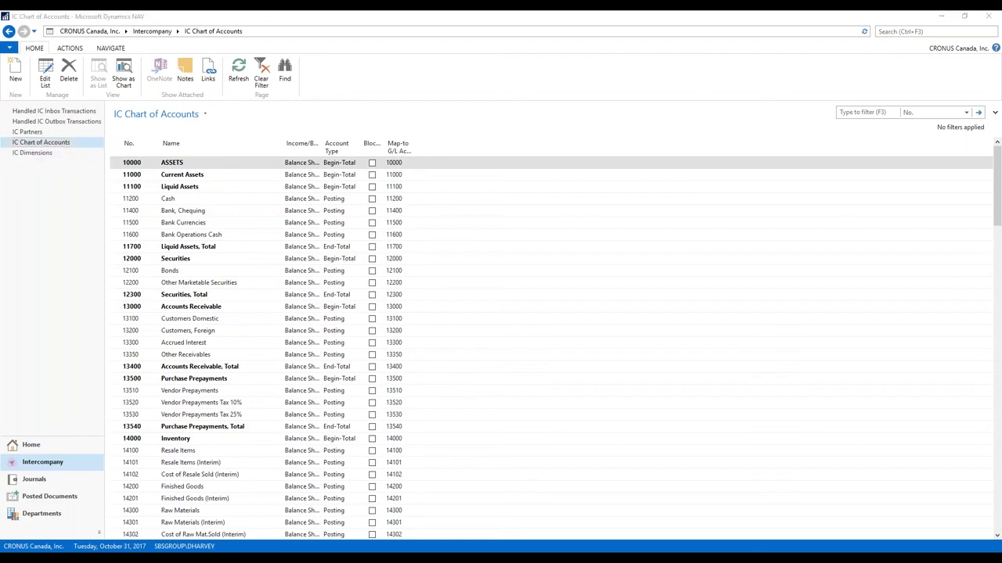
{"action": "left_click", "coordinate": [449, 516]}
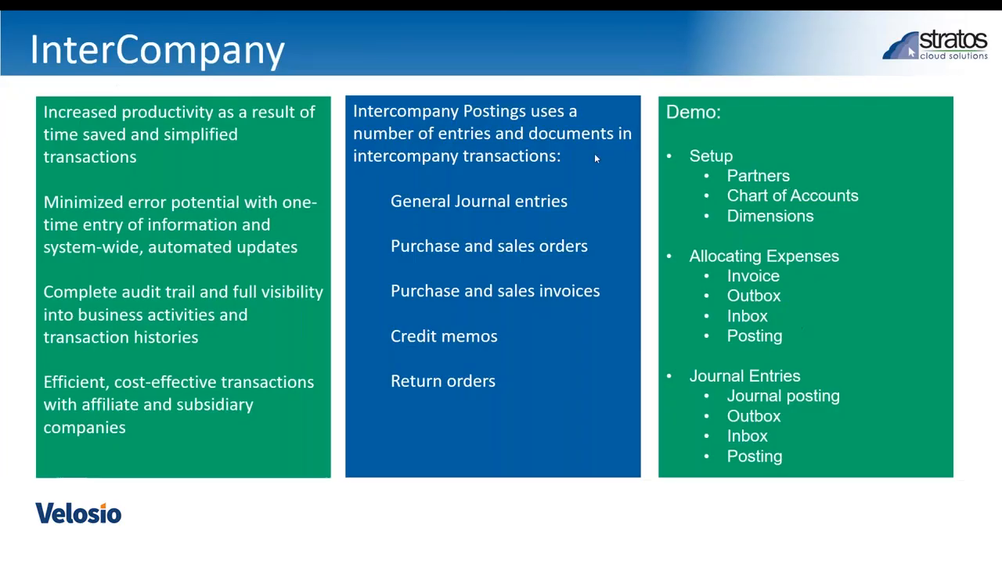